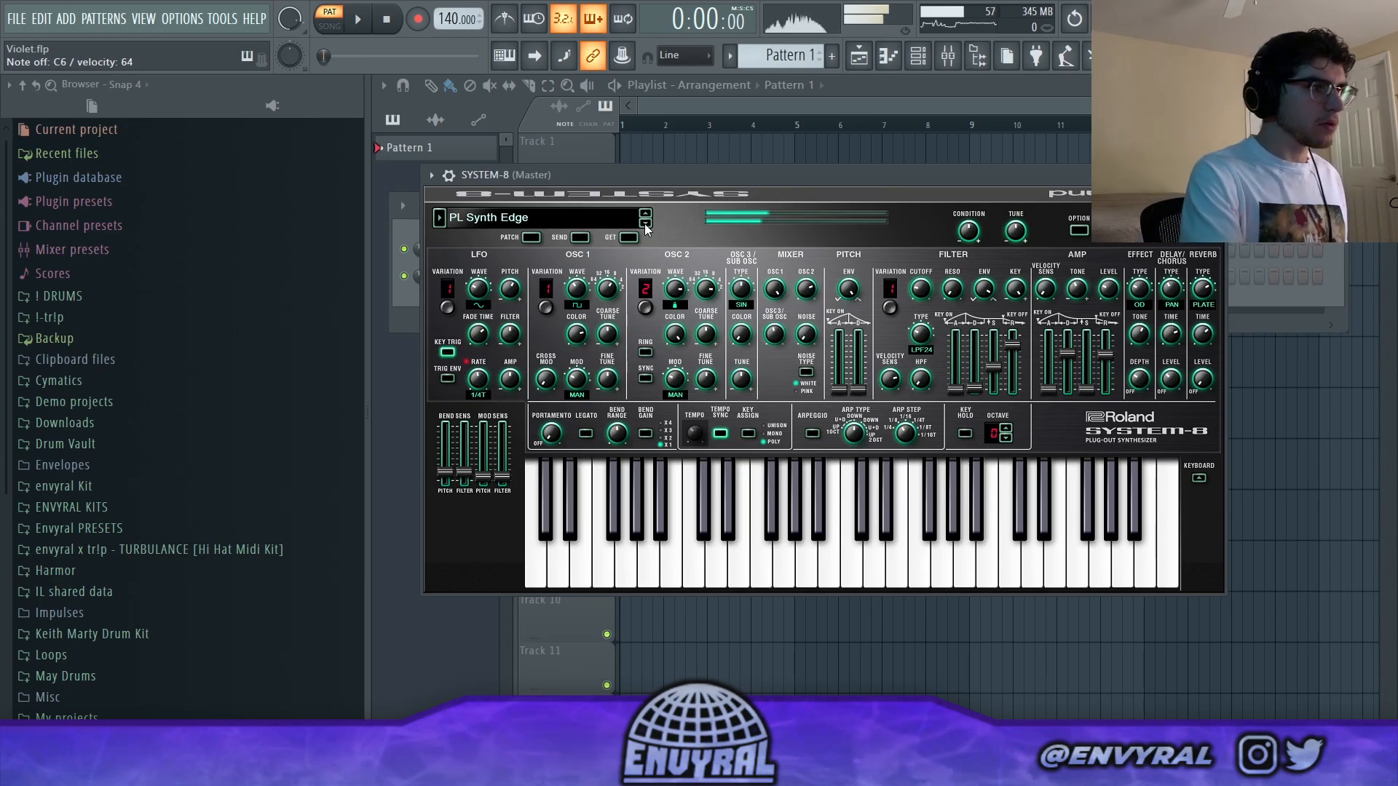
Load the SY Modern Trance preset in SYSTEM-8 and change the waveforms of oscillators 2 and 1.
click(644, 224)
mouse_move(514, 259)
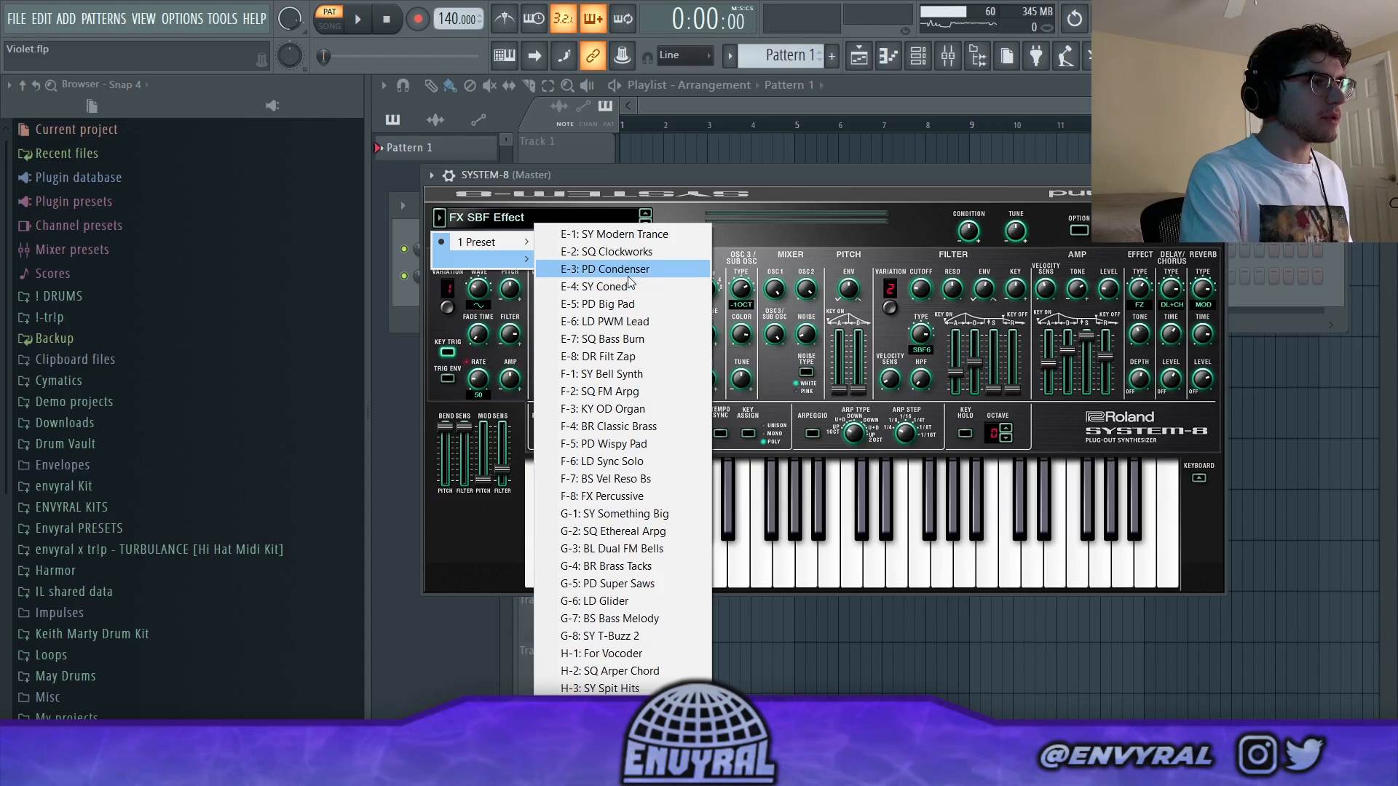
click(631, 236)
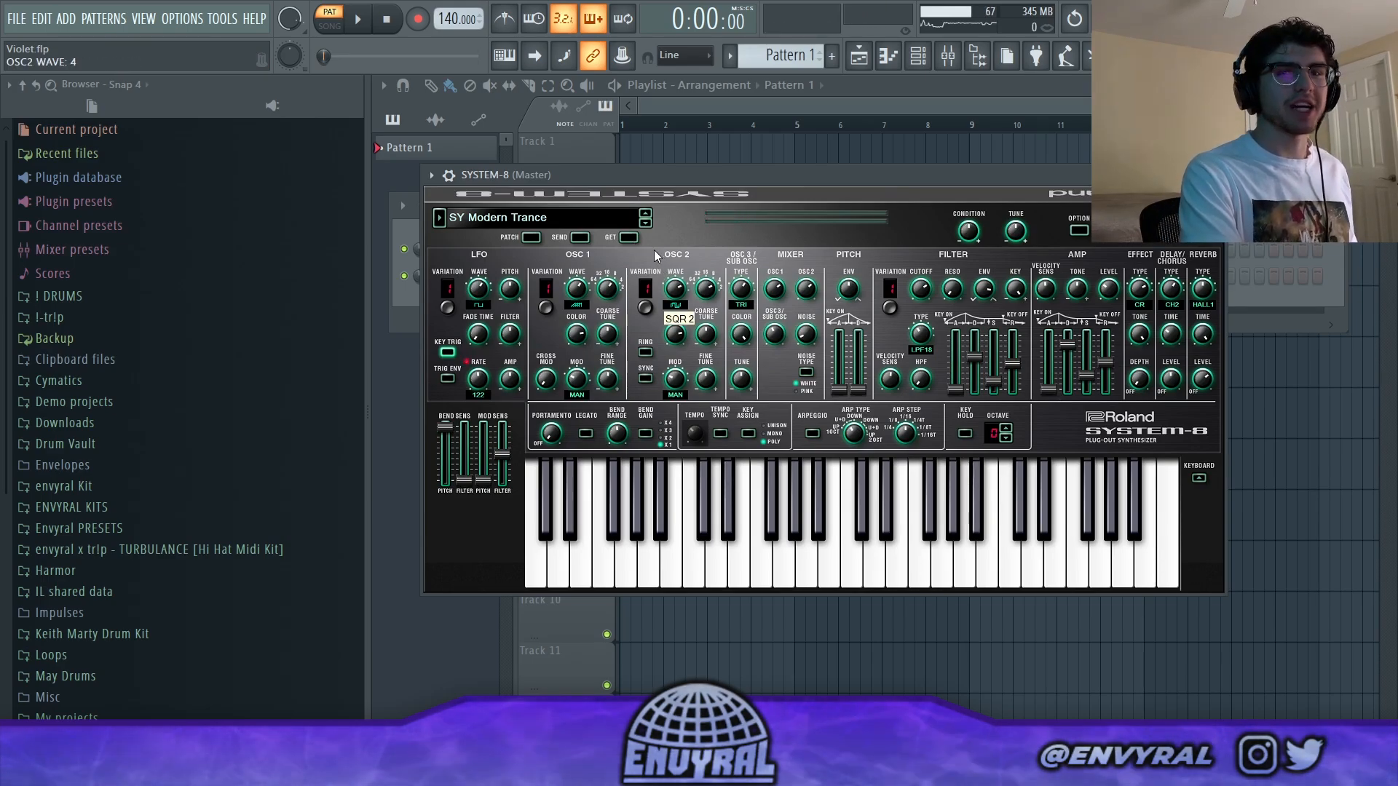
drag(676, 289, 676, 308)
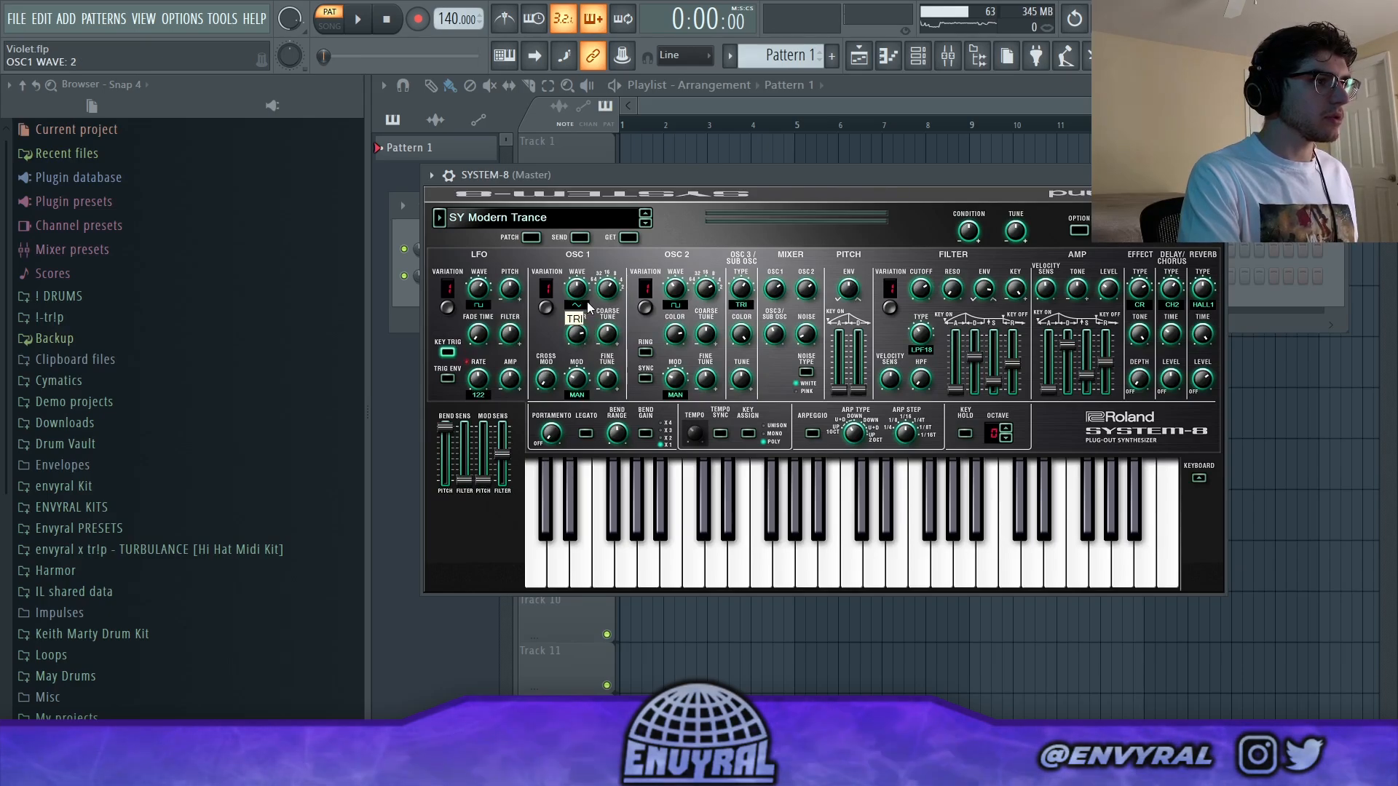
drag(588, 307, 578, 286)
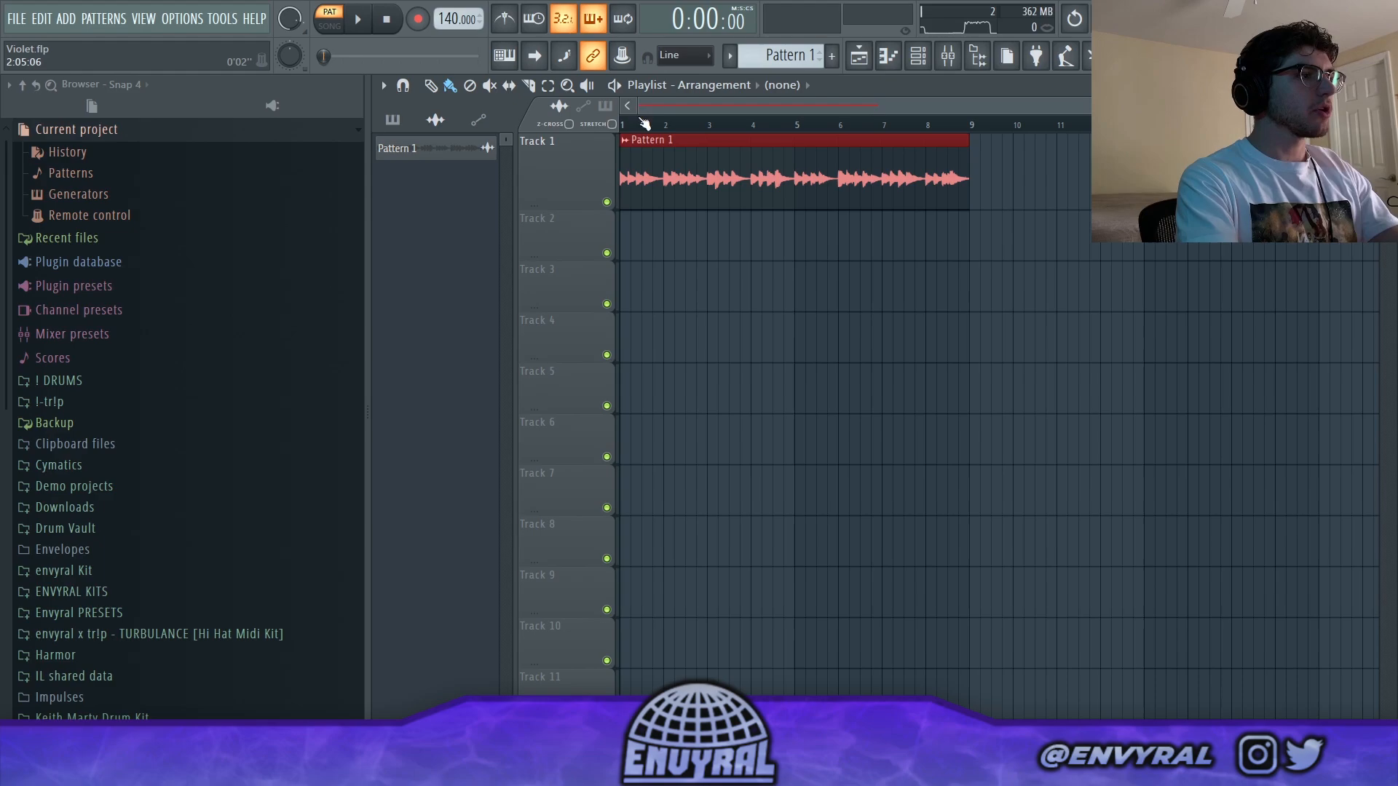
Switch to song mode and play through the Pattern 1 audio clip from the start of the playlist.
click(644, 123)
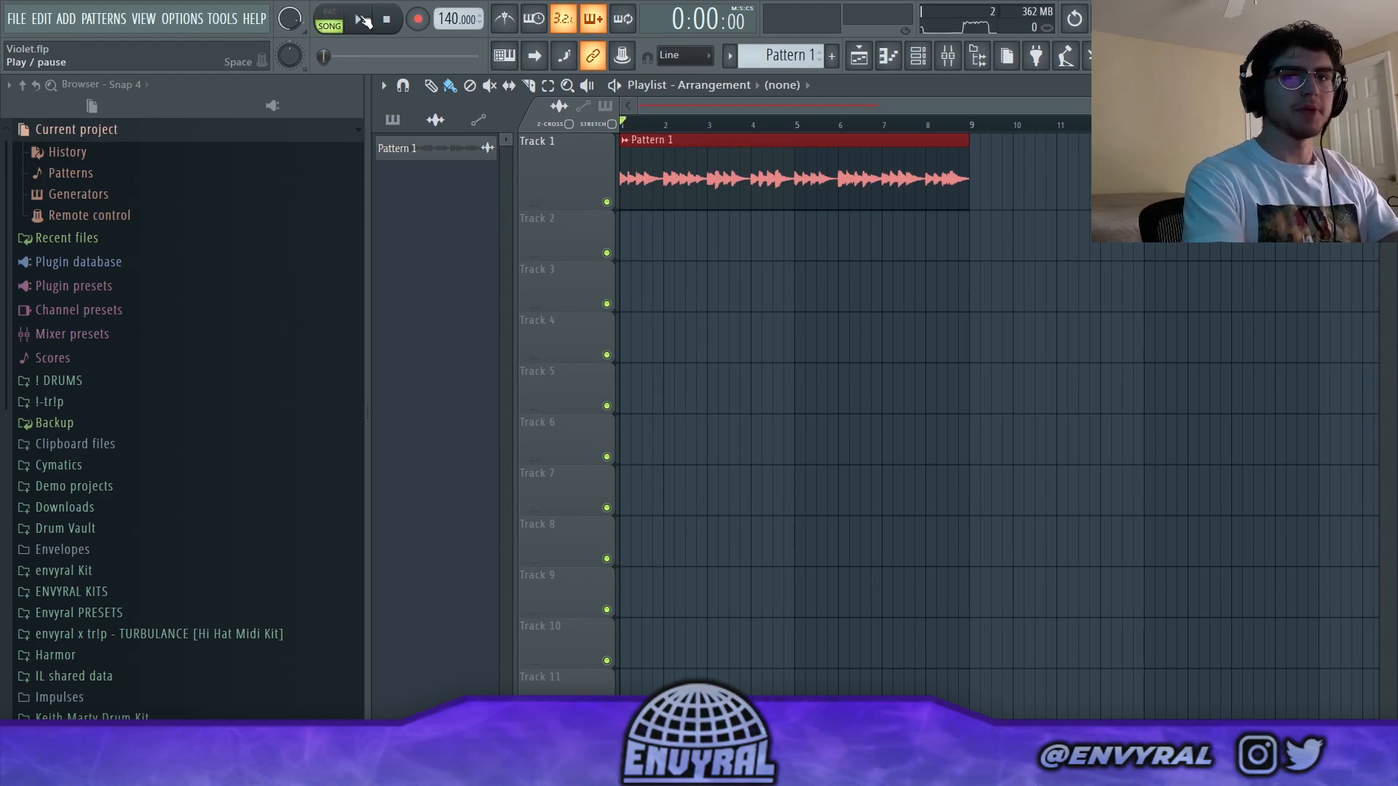
click(363, 21)
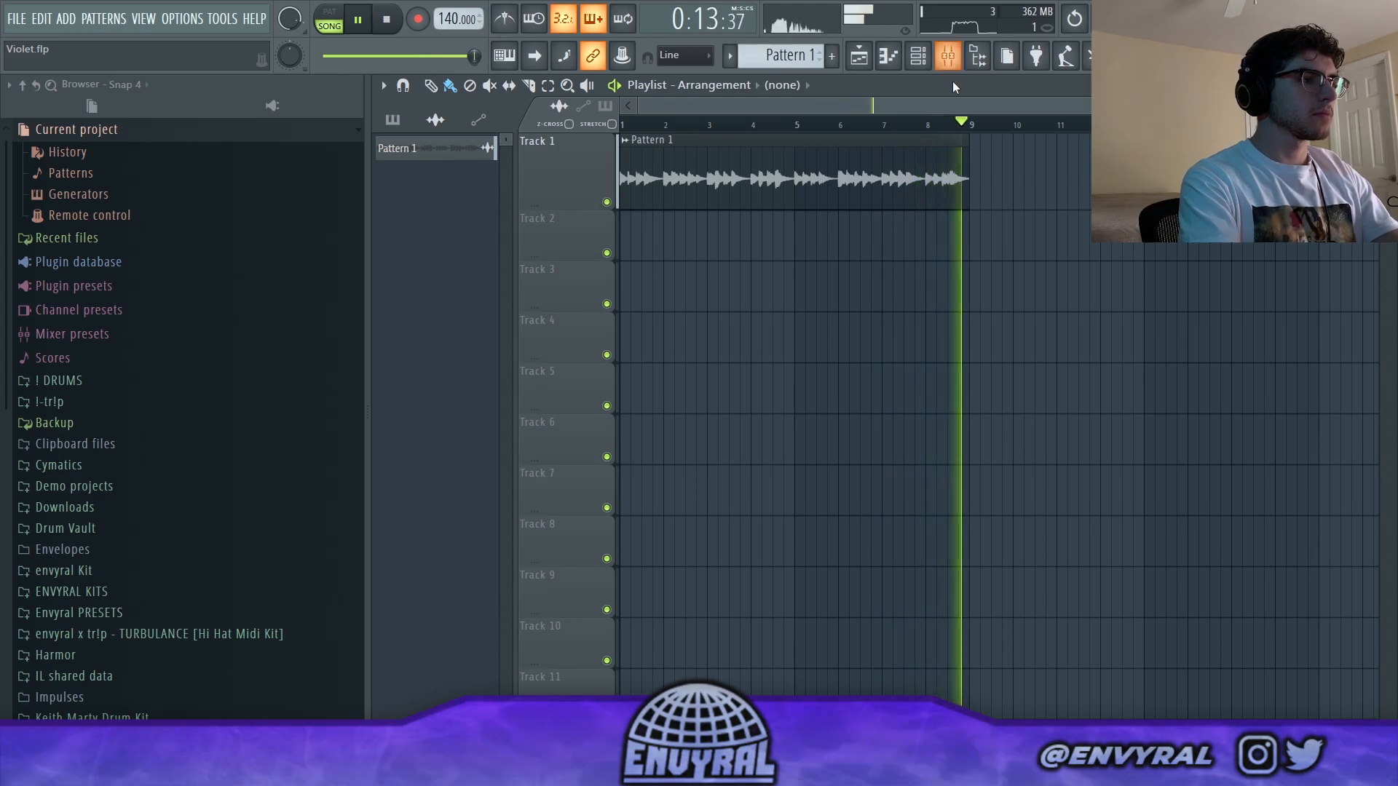
key(space)
Browse the SYSTEM-1 presets and load LD Simple Sqr.
key(F6)
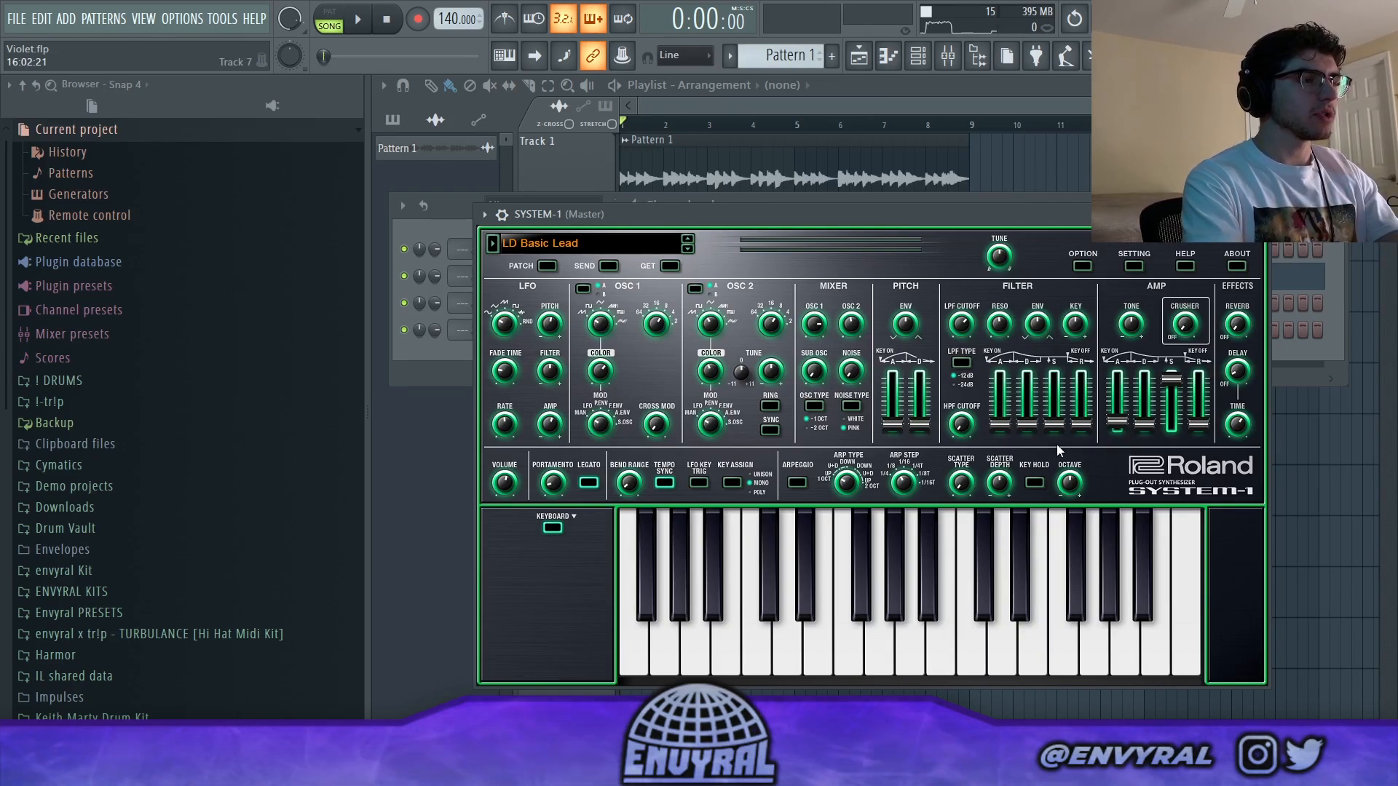
click(612, 248)
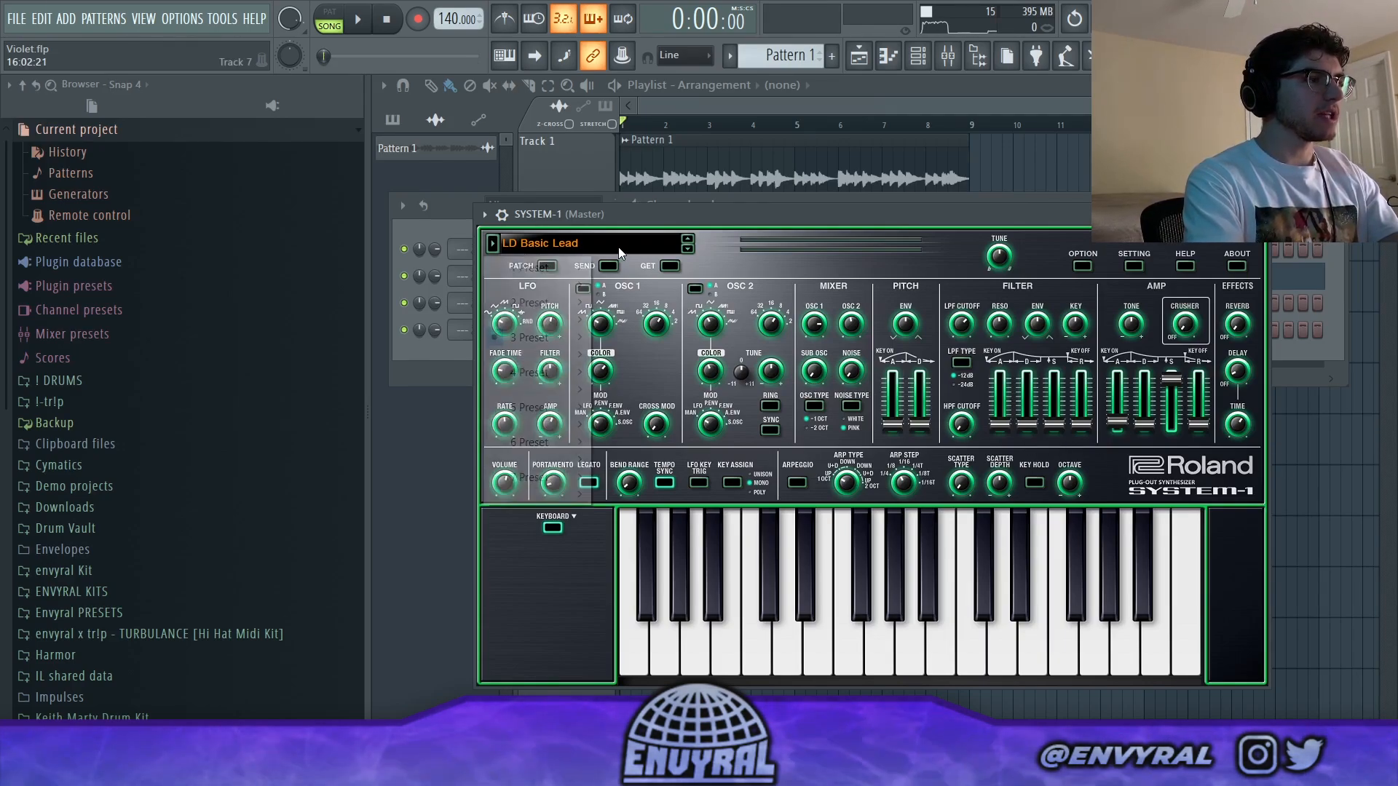
mouse_move(576, 268)
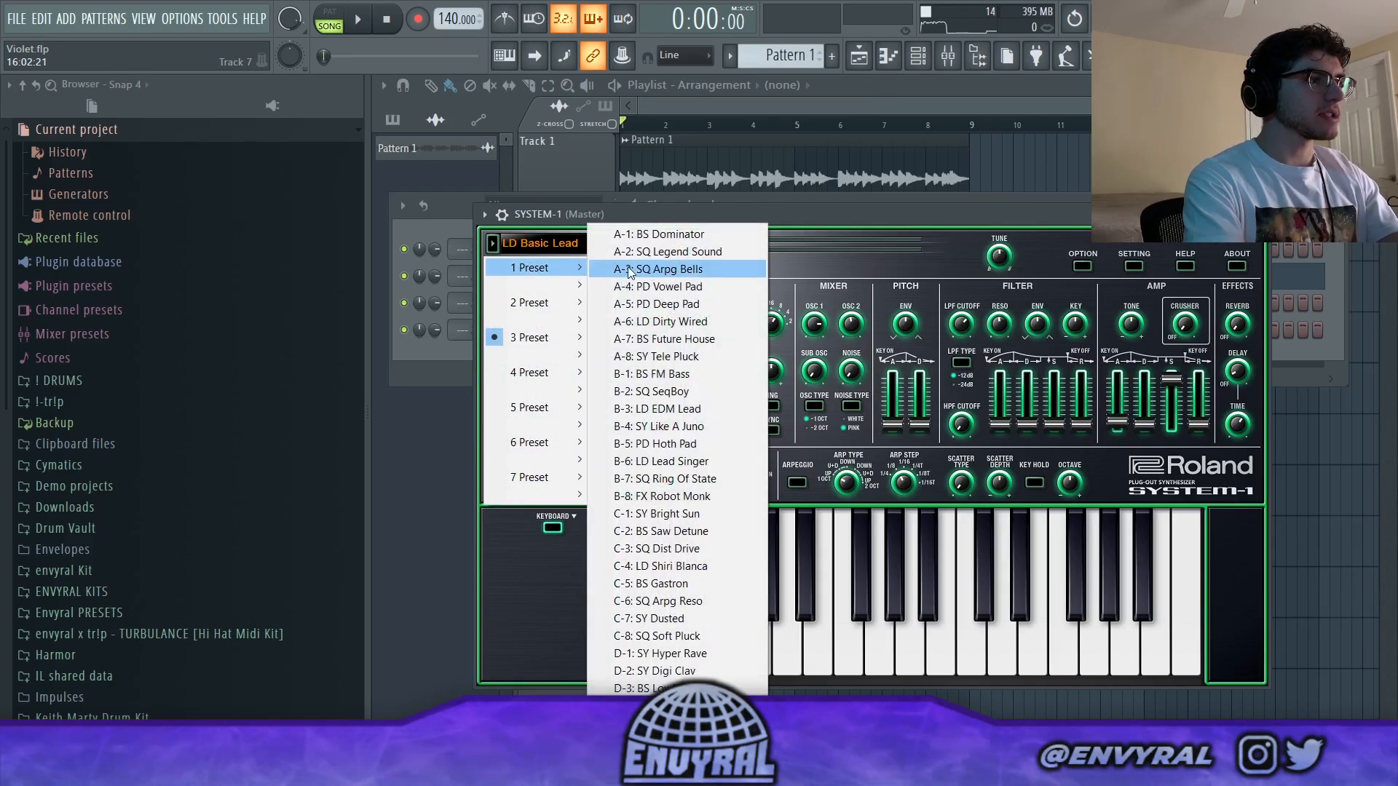
mouse_move(546, 335)
click(765, 500)
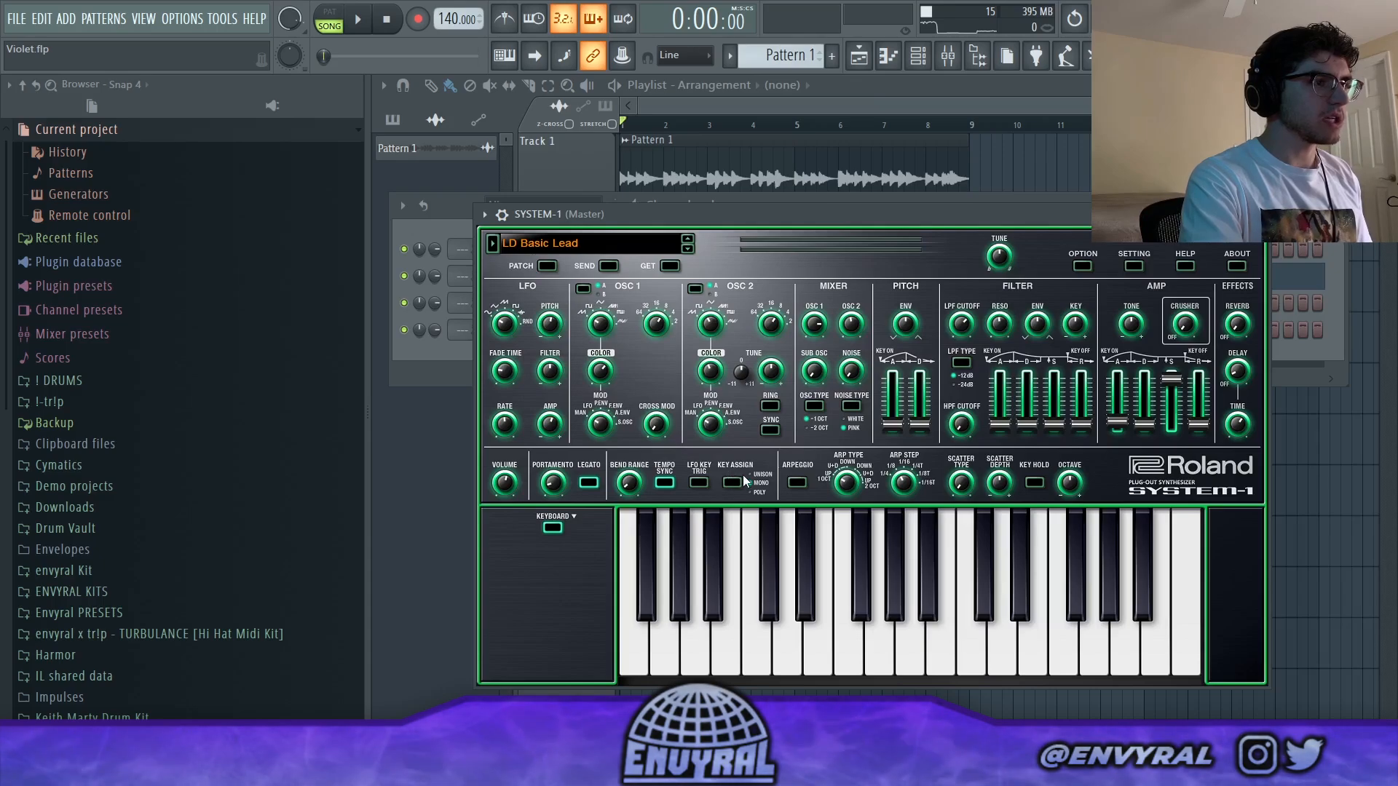
click(687, 250)
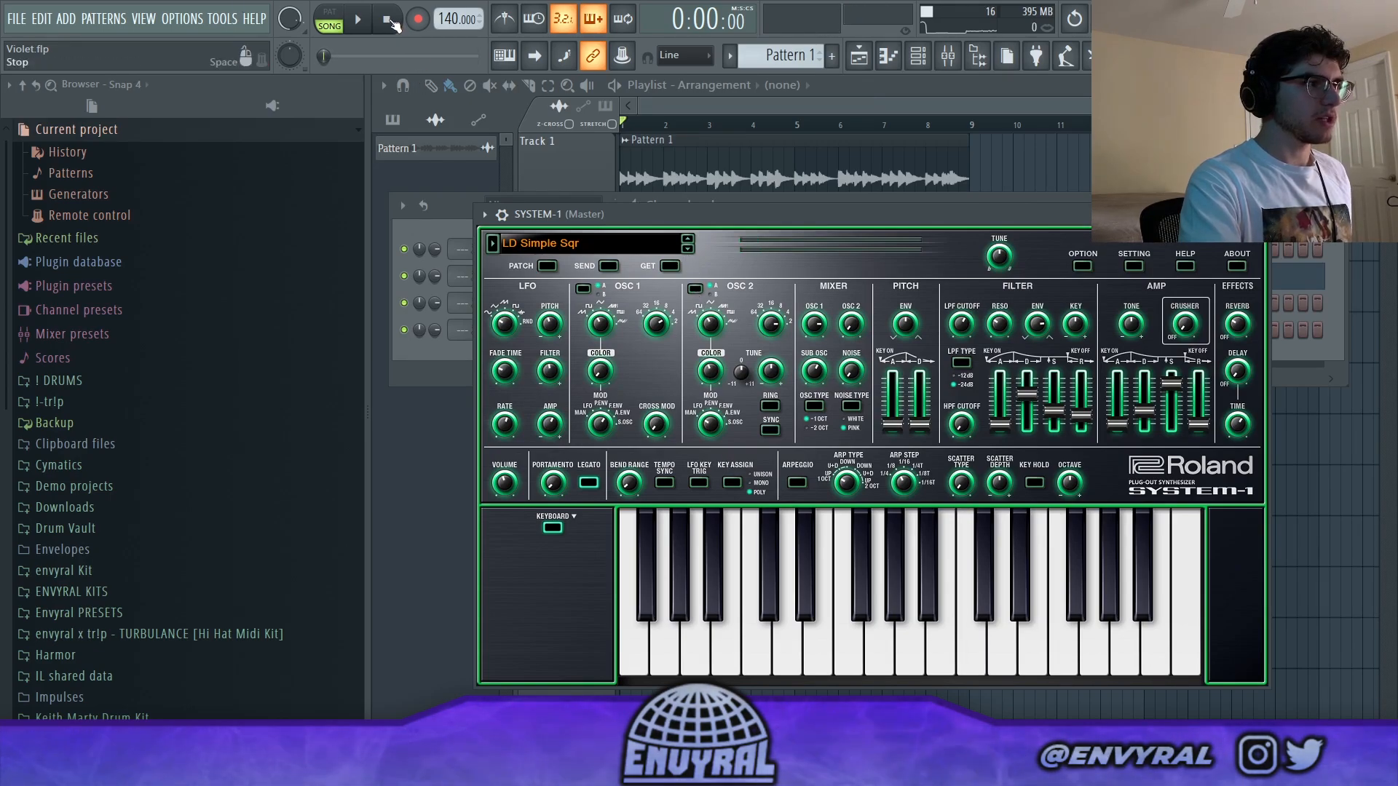
Audition SYSTEM-1 lead presets against the song, from LD Simple Sqr through LD Classical PWM, LD Sync Lead and LD Trem Sync Ld to the following preset.
click(359, 21)
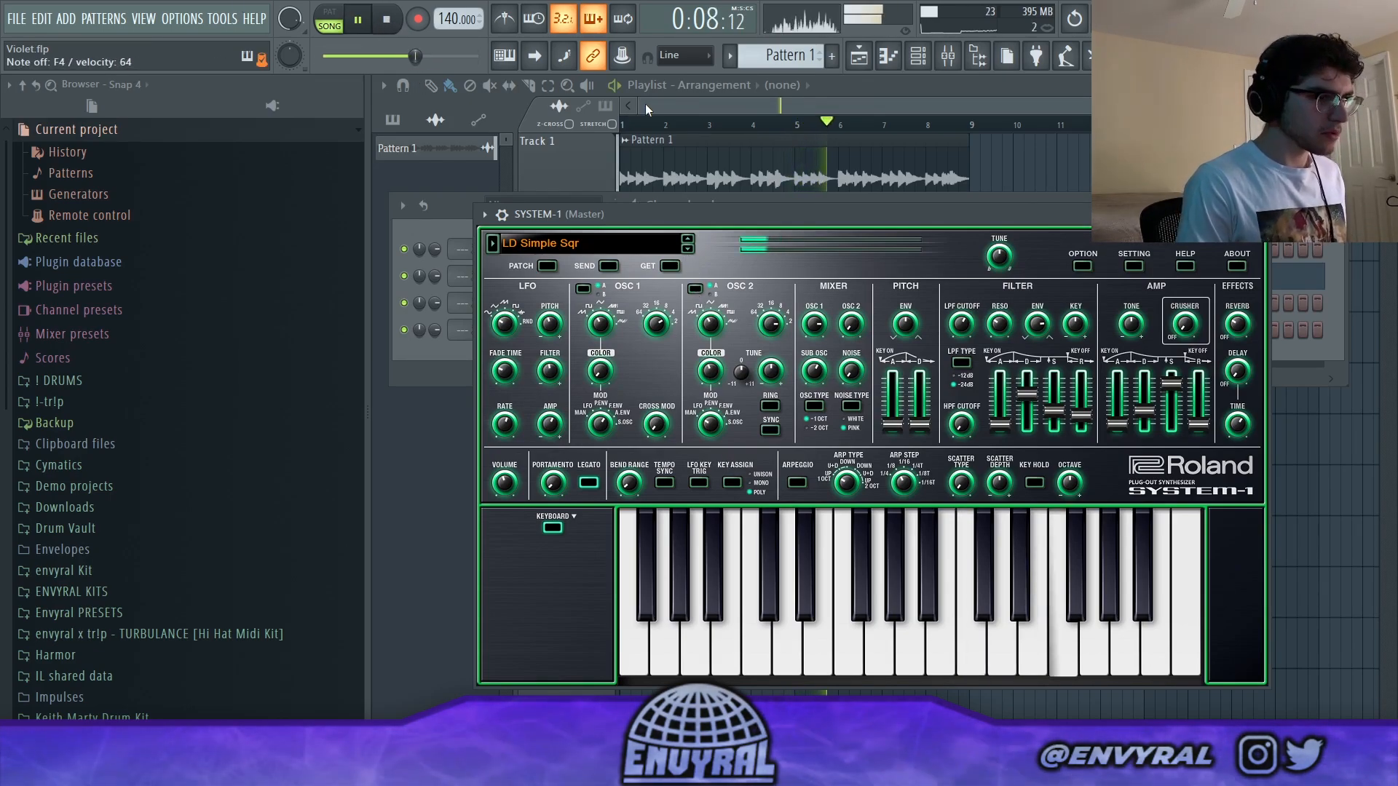
click(687, 248)
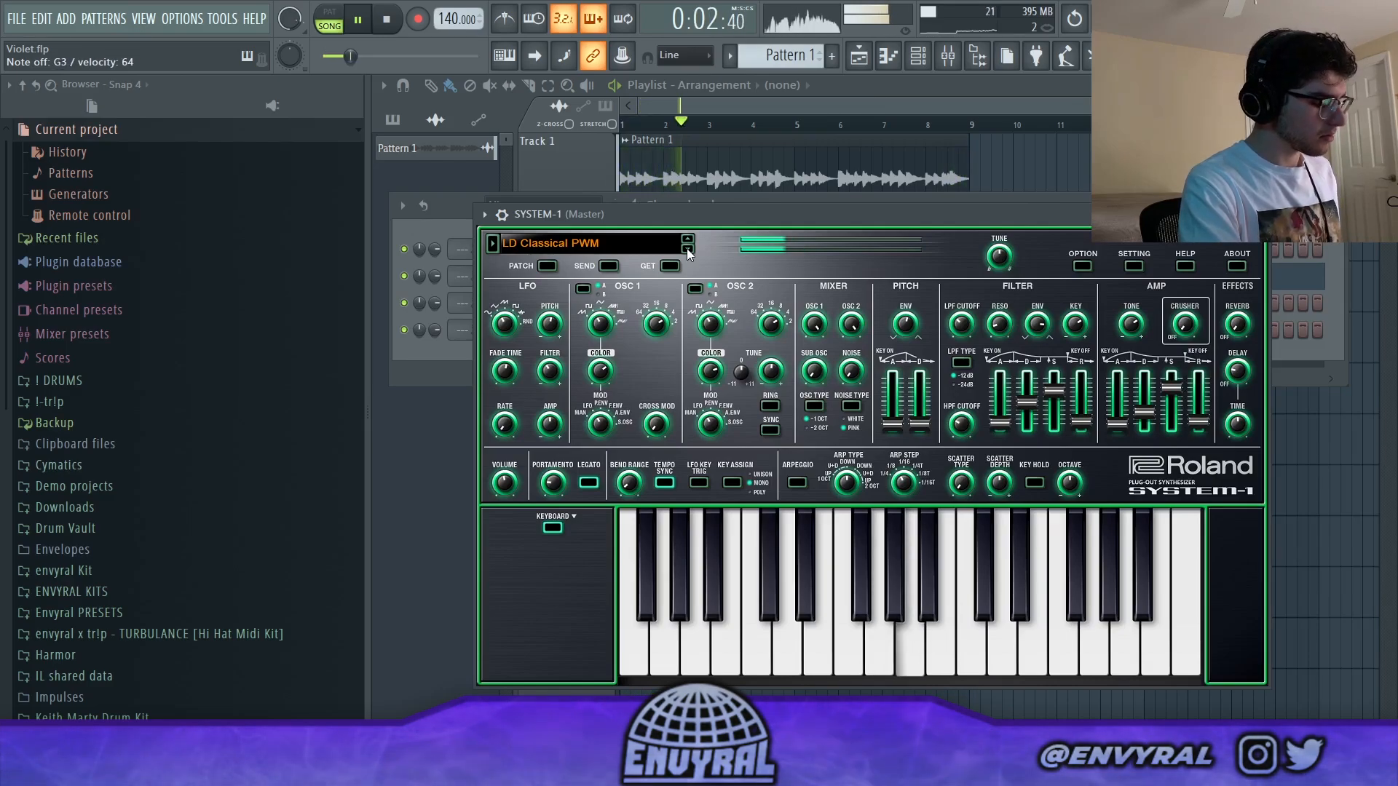
click(688, 248)
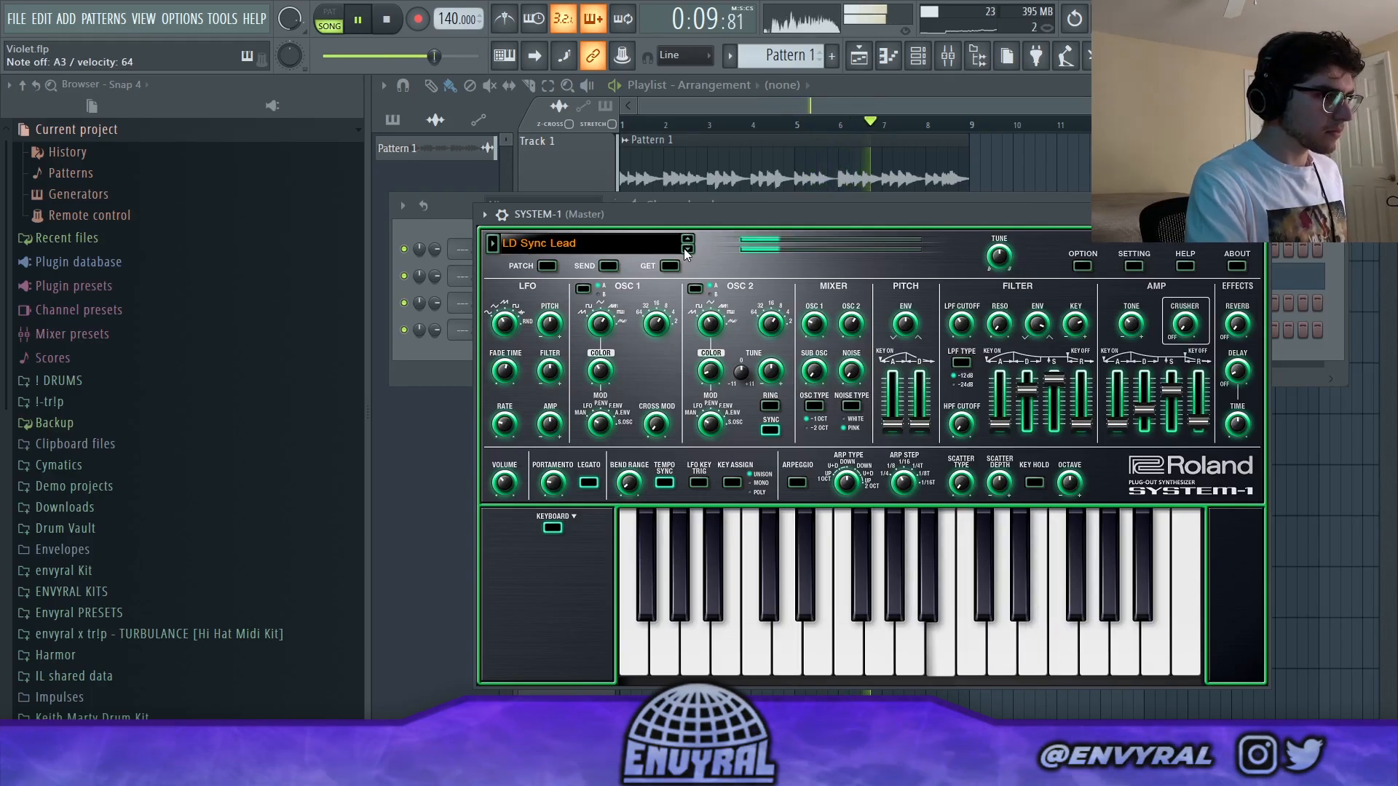
click(686, 248)
key(space)
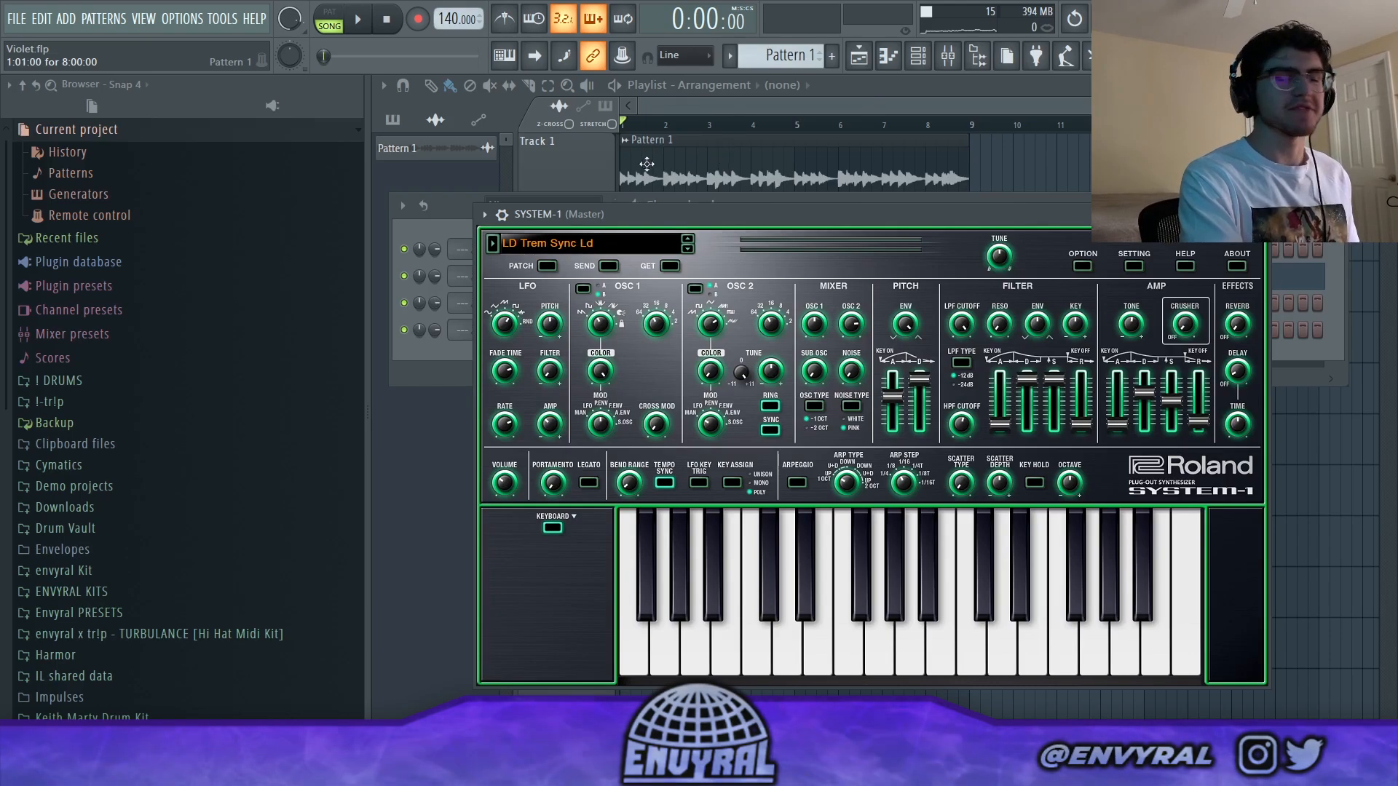
click(359, 21)
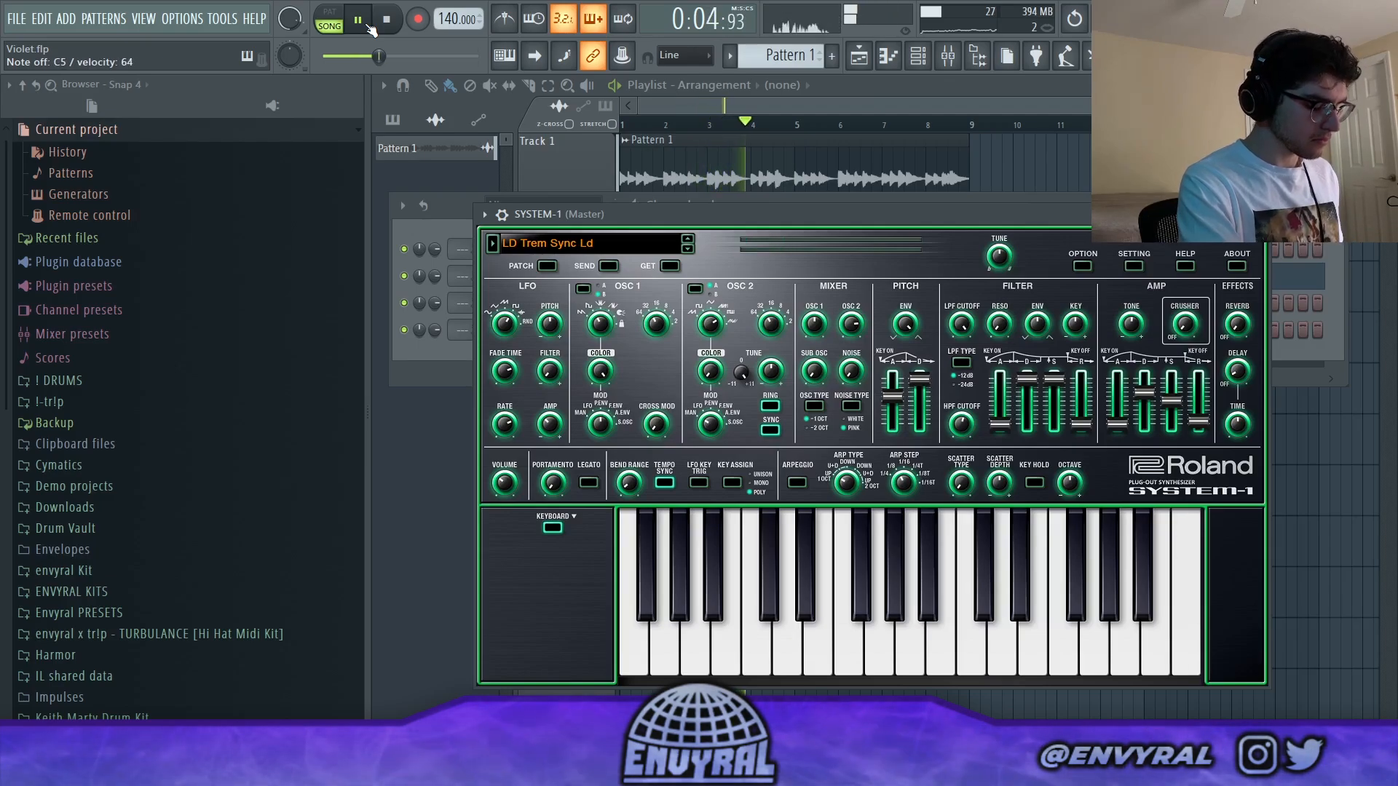
click(688, 248)
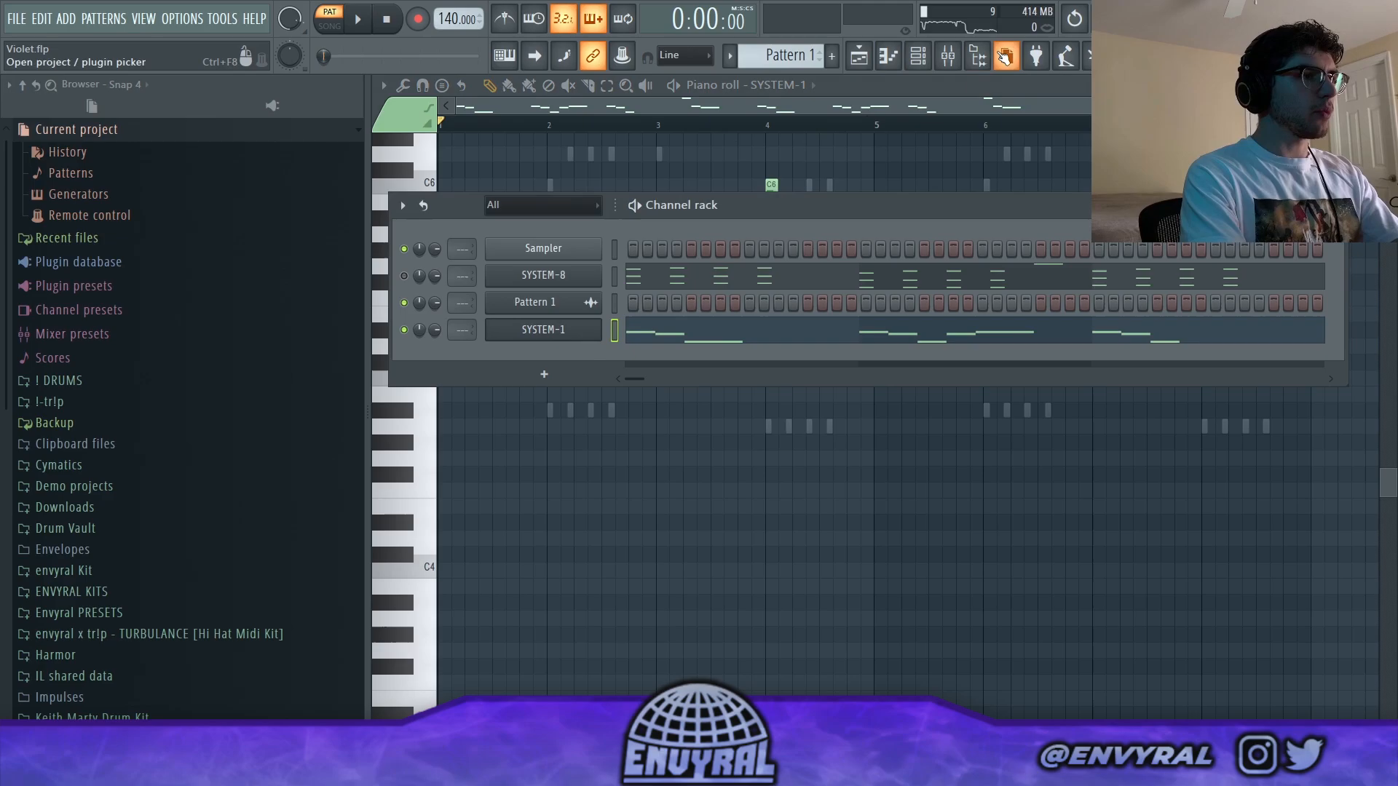
Route Pattern 1 and SYSTEM-1 to mixer inserts 1 and 2, and add FilterFreak1 to the Pattern 1 insert.
click(948, 56)
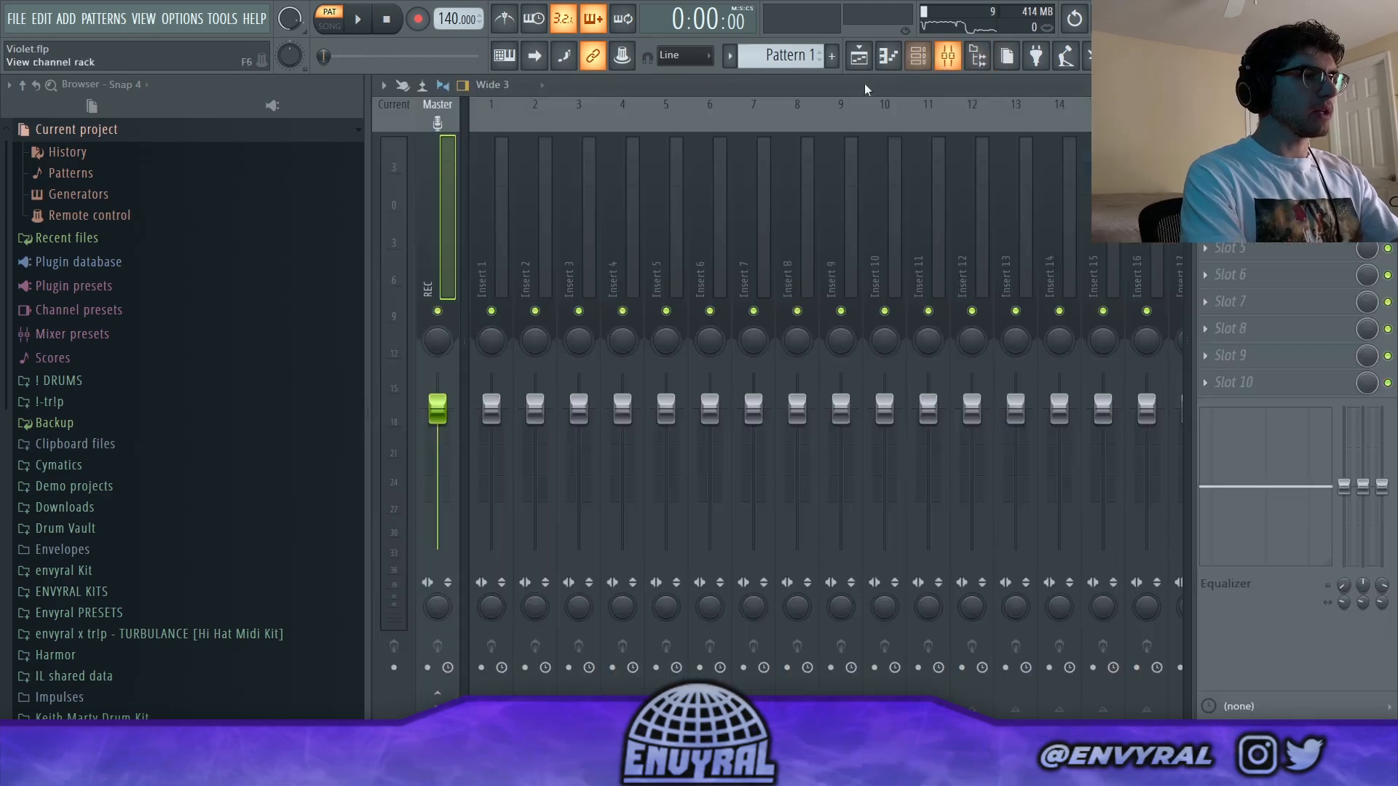
click(502, 247)
click(523, 244)
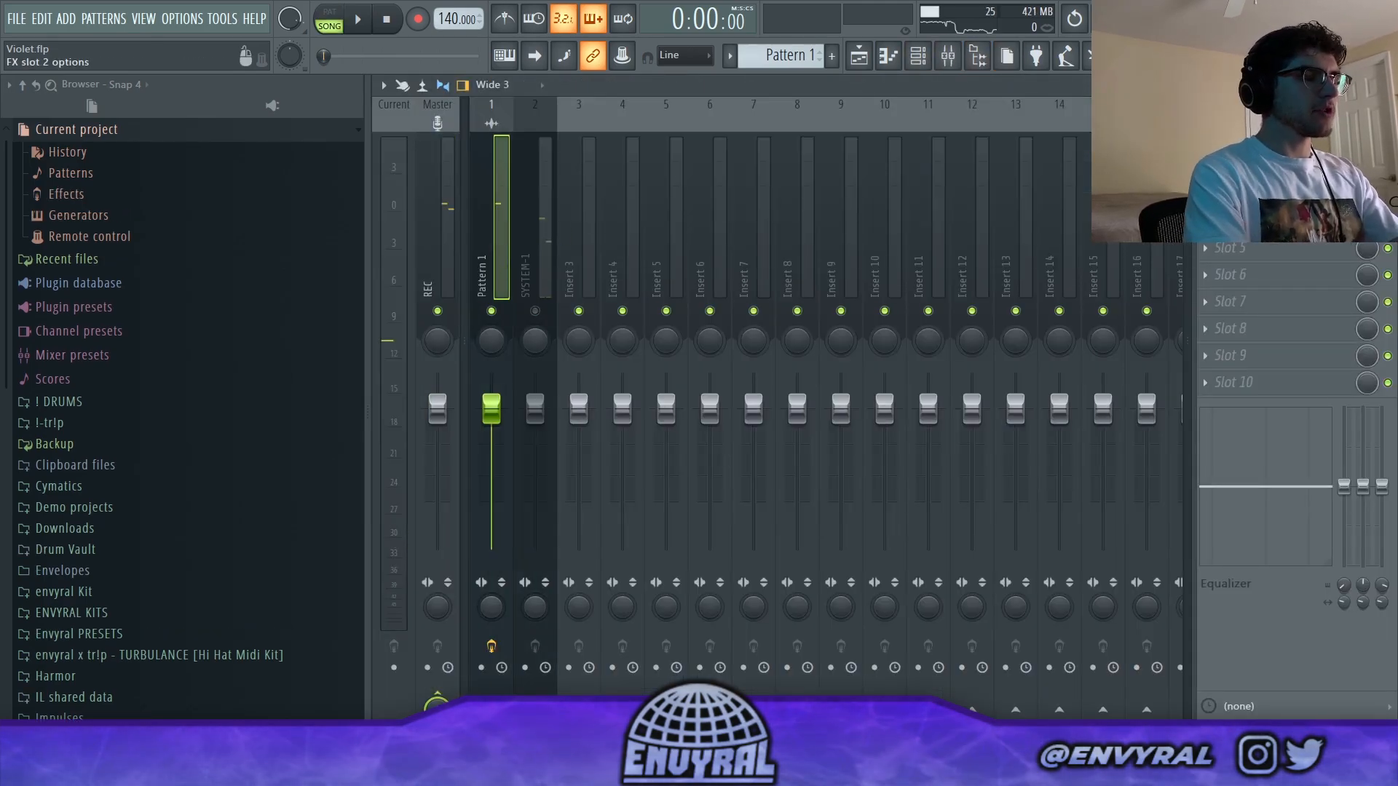
click(1205, 168)
mouse_move(1223, 188)
click(175, 707)
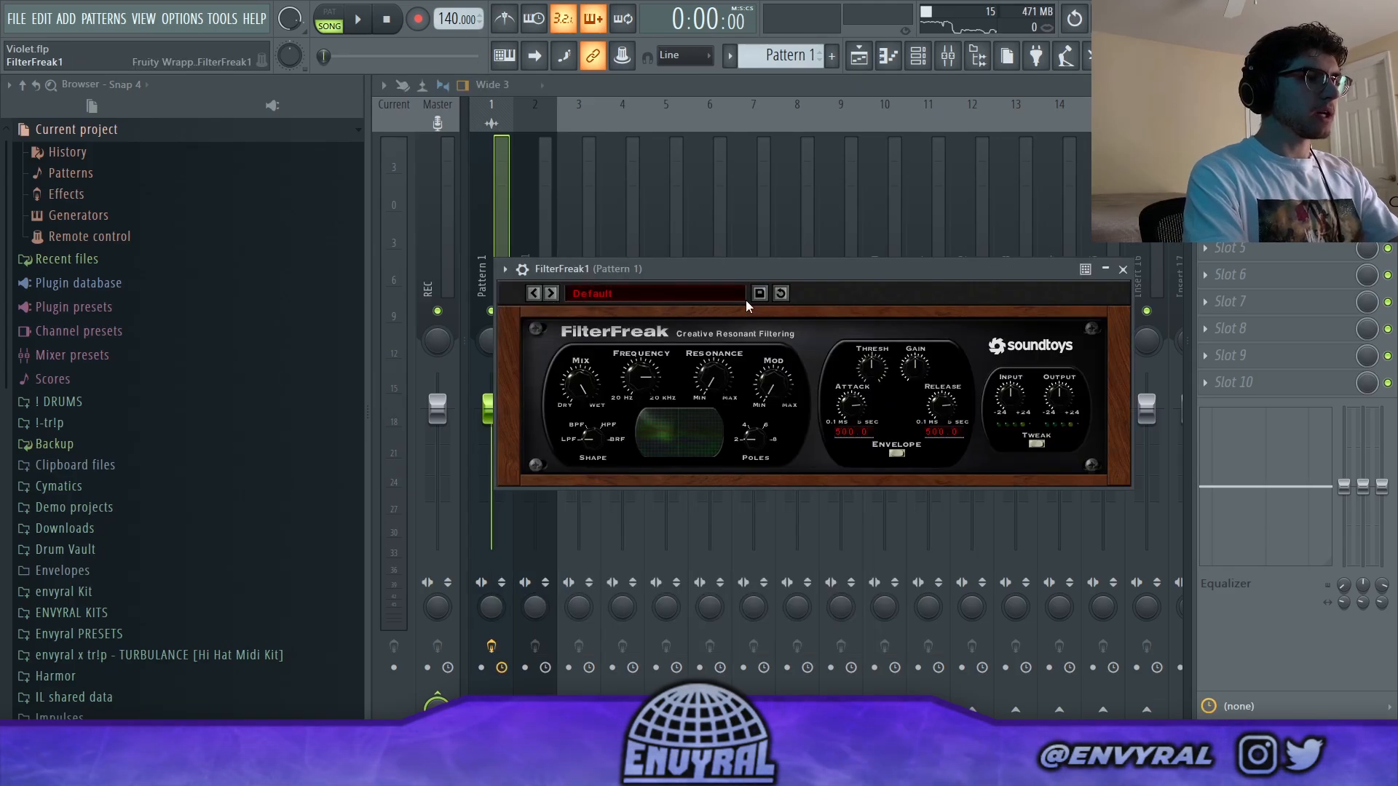
Load the simple lead breath preset in FilterFreak1.
click(745, 298)
mouse_move(597, 384)
click(781, 392)
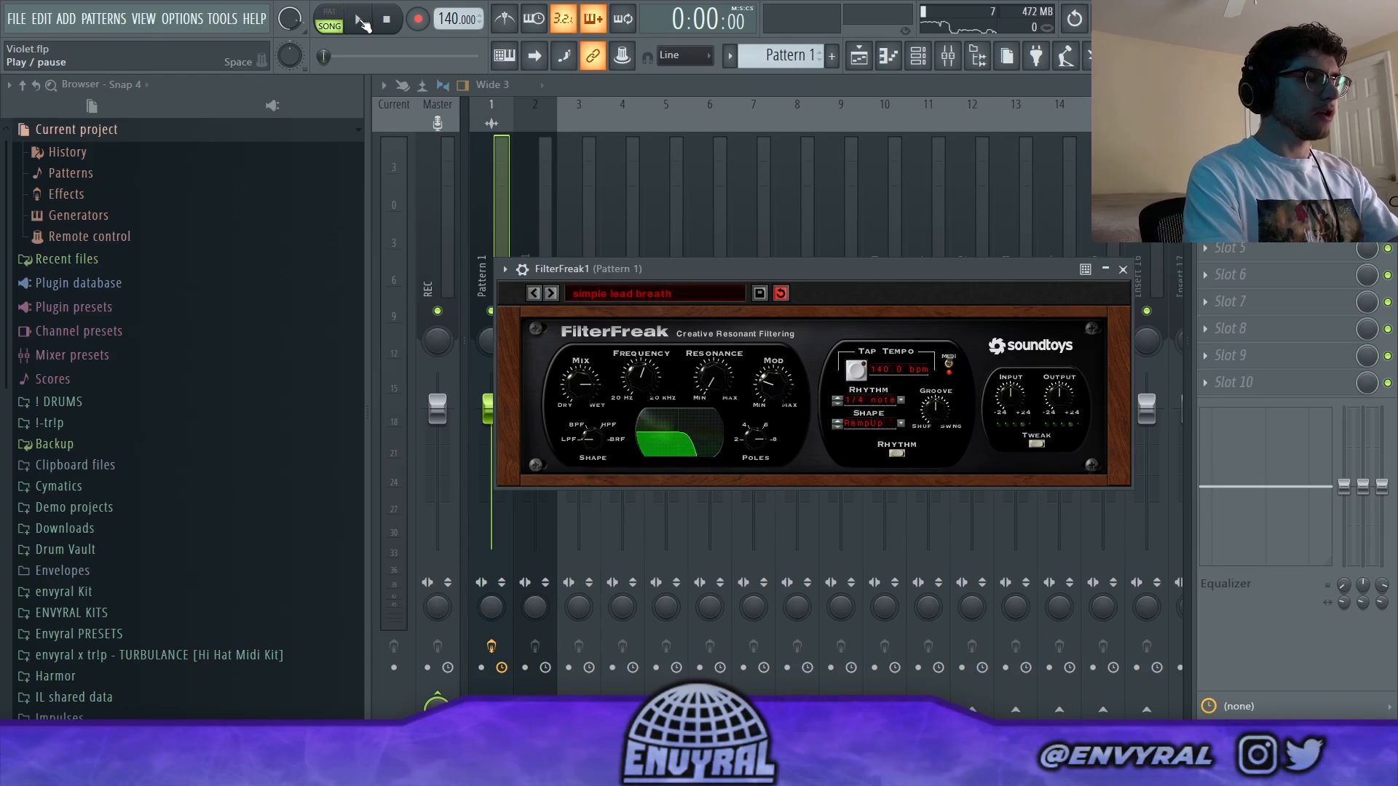
During playback, set FilterFreak1's mix to 98%, frequency to 2183 Hz, shape to Peak and rhythm to 1/2 note.
click(361, 21)
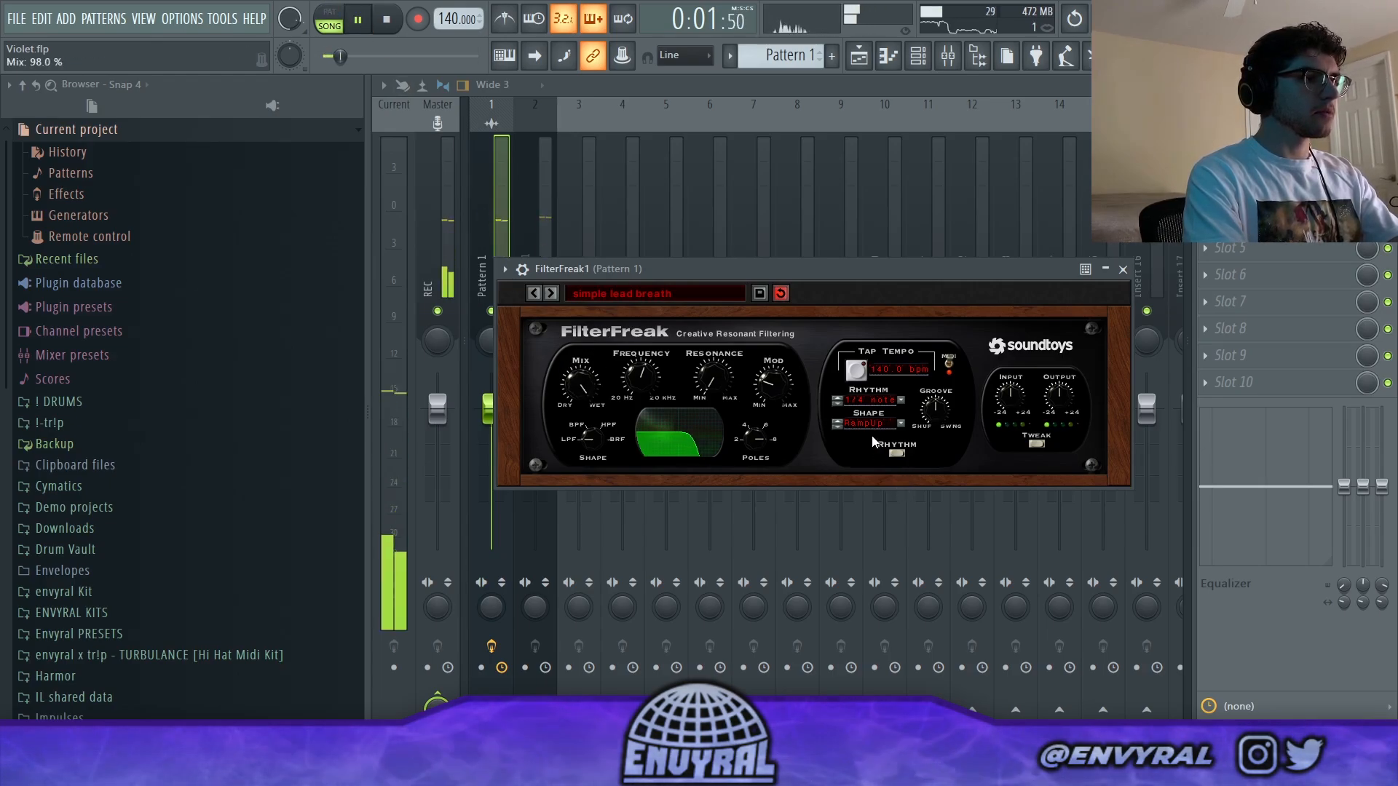
click(881, 423)
click(847, 384)
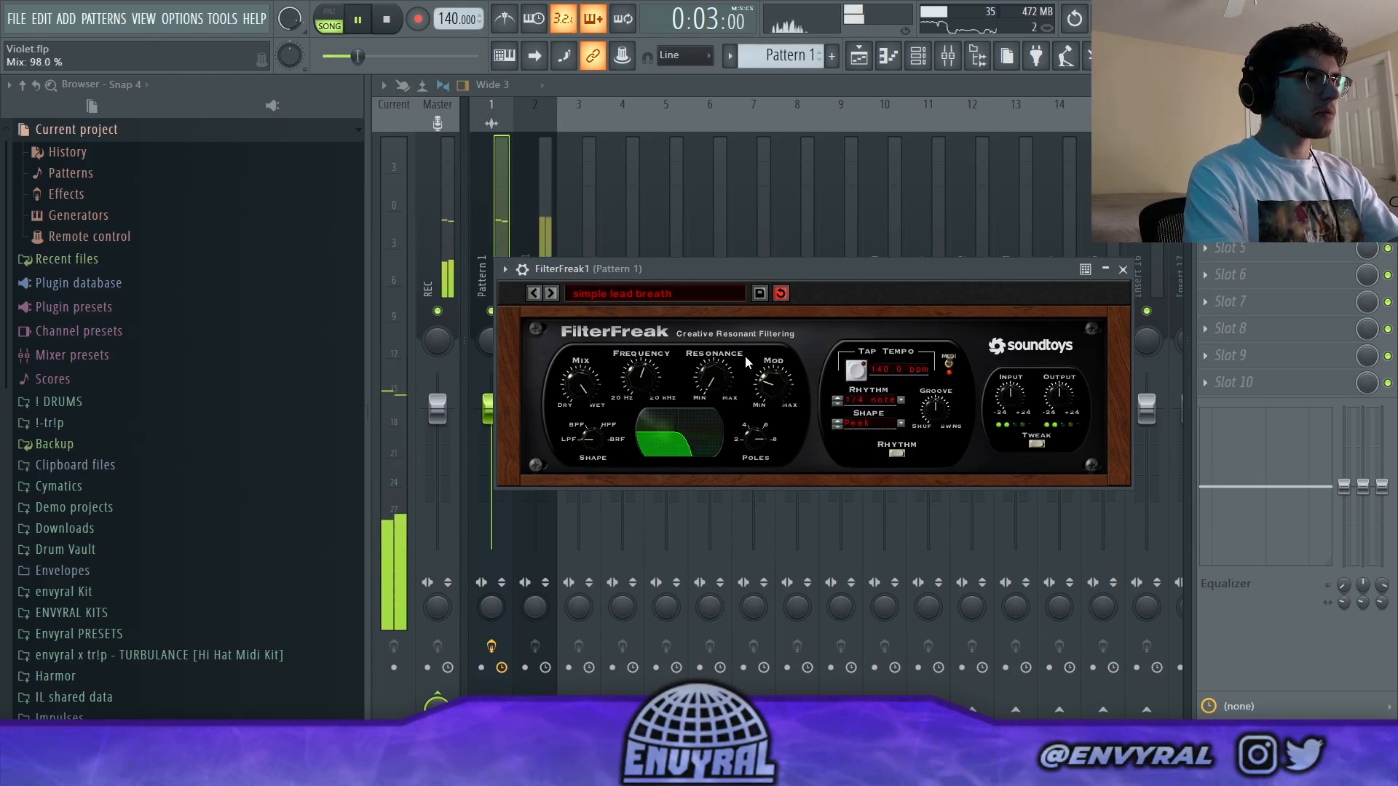
click(834, 400)
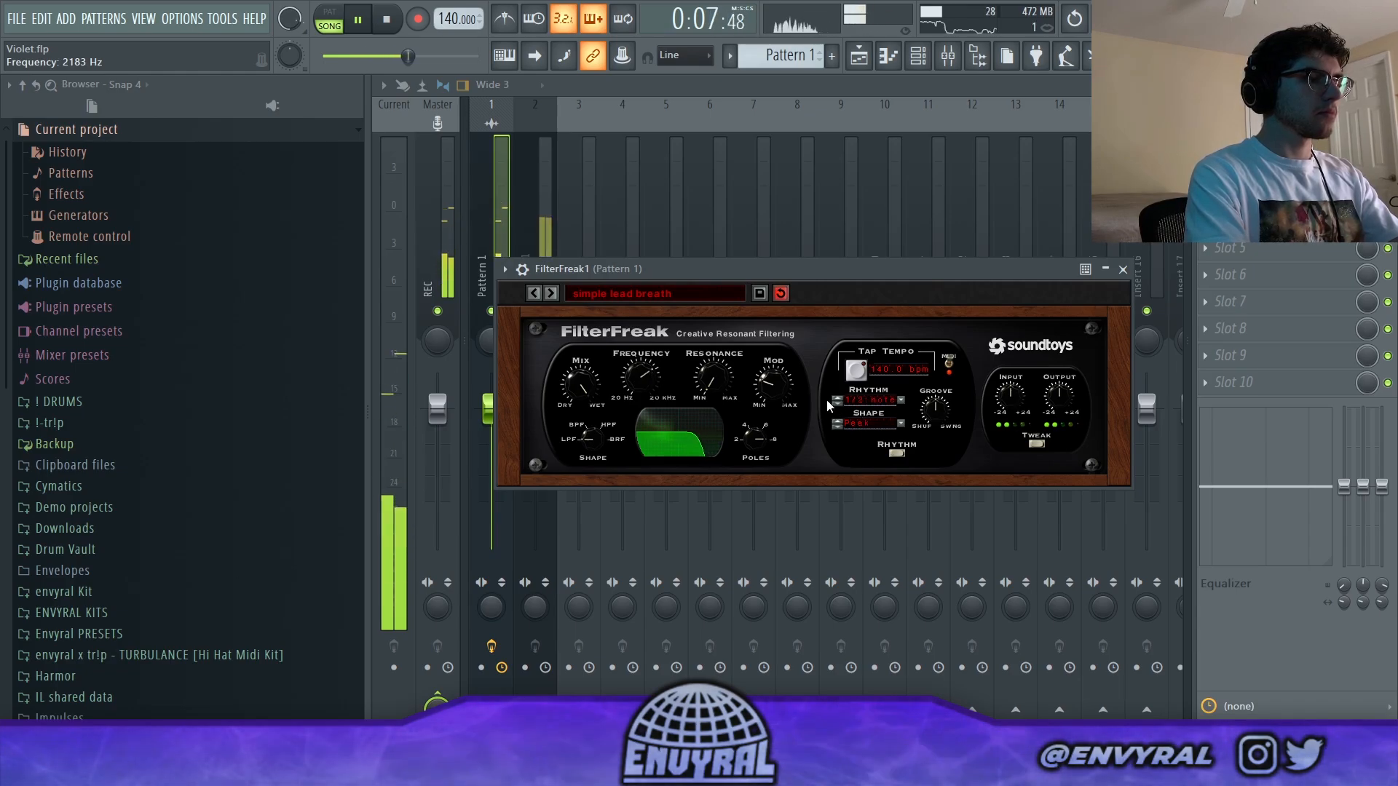
key(space)
key(Escape)
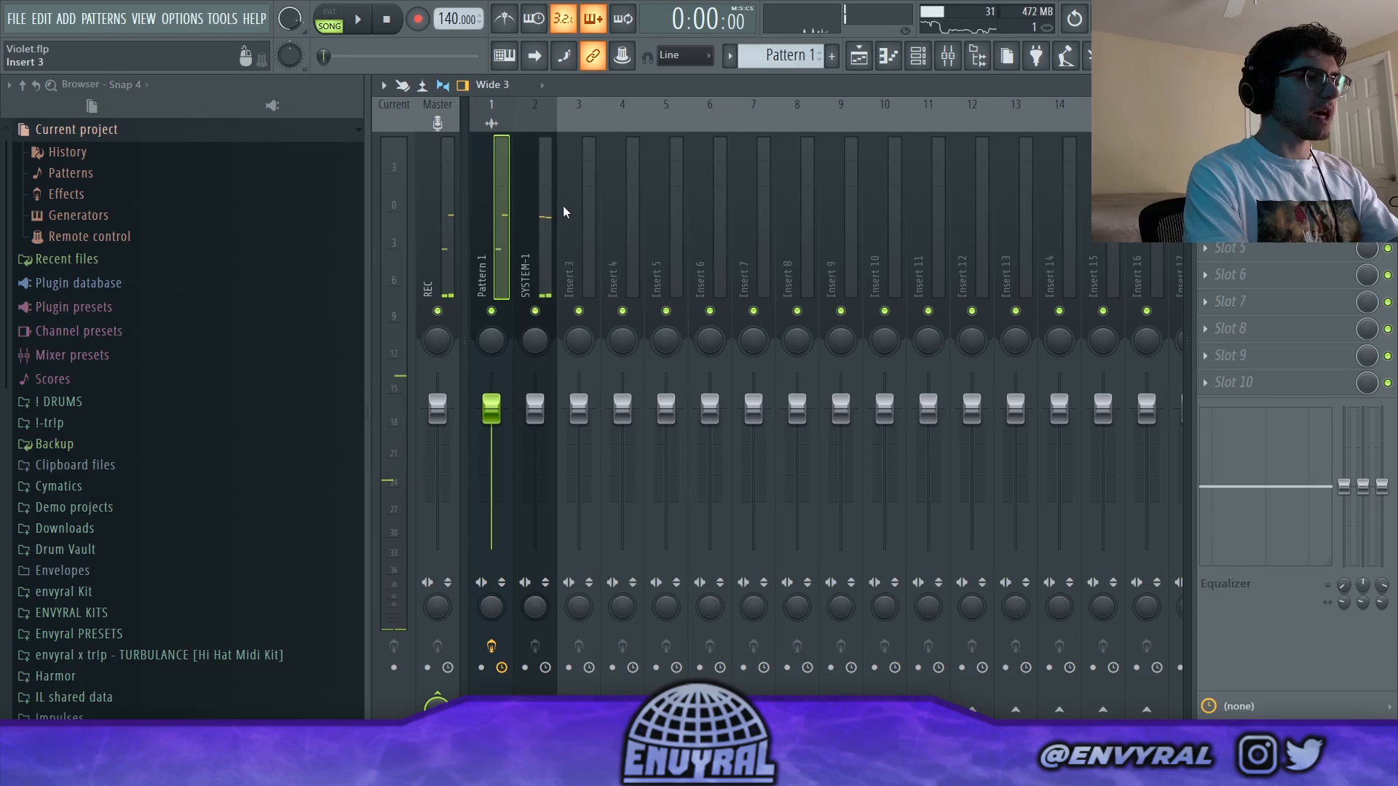
Add Fruity Parametric EQ 2 to the SYSTEM-1 insert with the 20Hz + 18kHz cut preset.
click(540, 461)
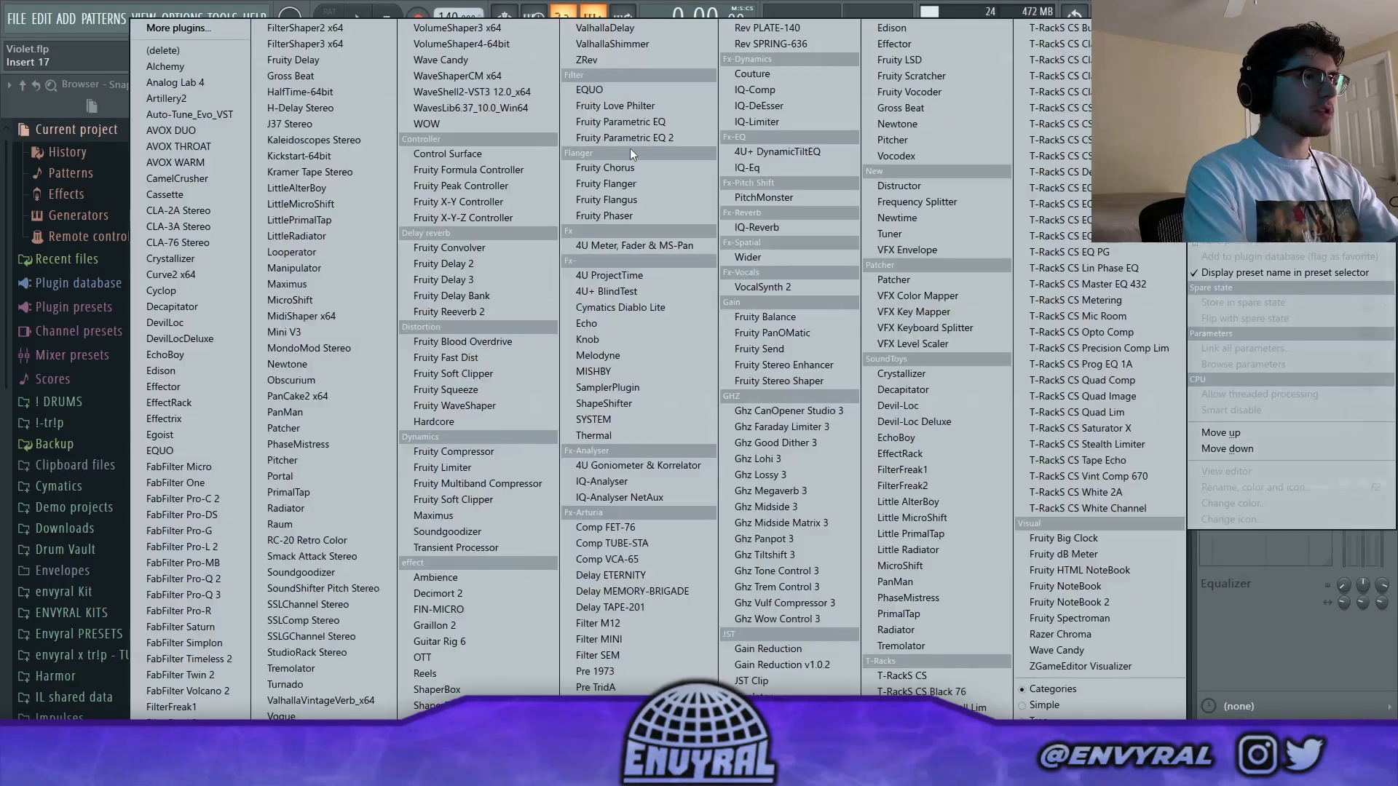
click(630, 147)
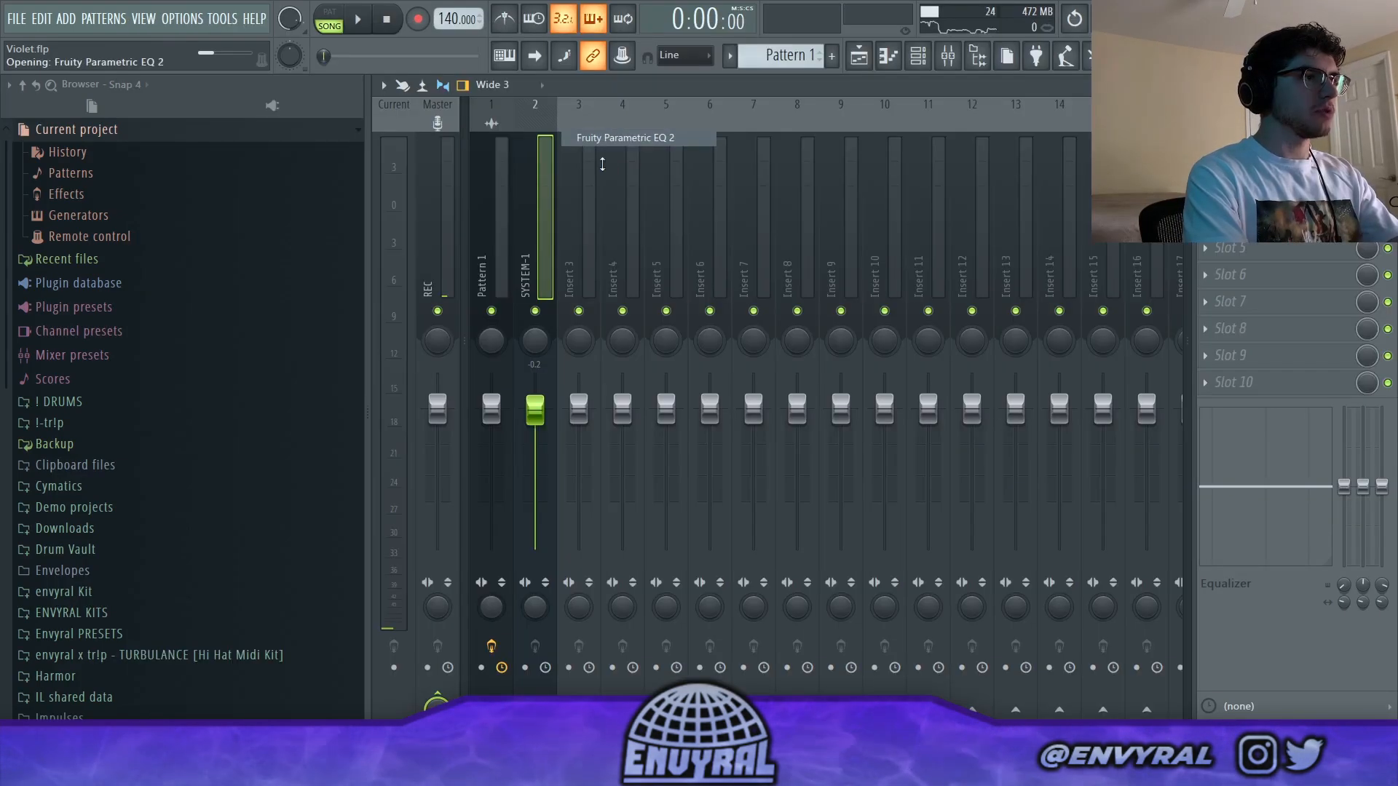
click(988, 292)
click(1031, 337)
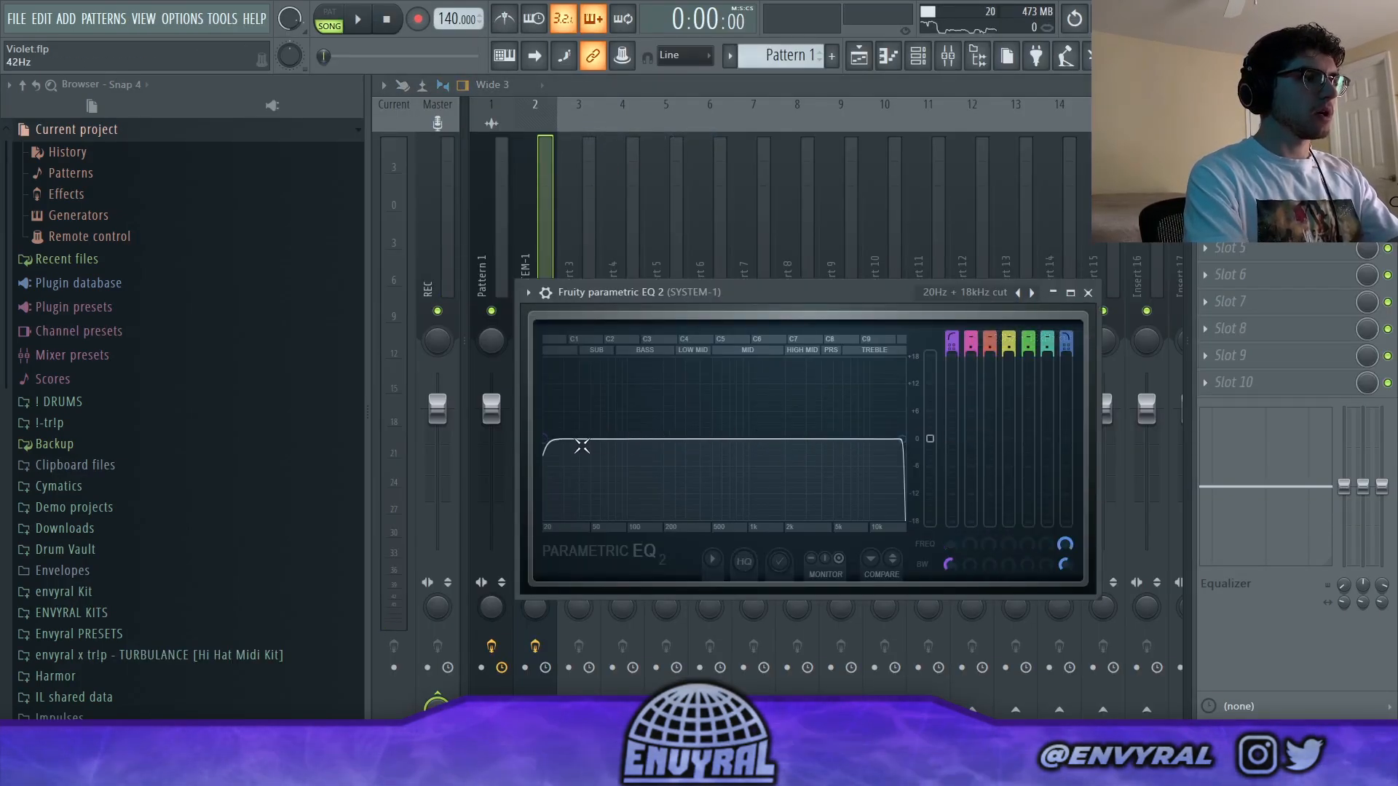
Raise the EQ's low cut to about 400 Hz, lower its high cut slightly, and reduce the SYSTEM-1 insert's volume.
key(space)
drag(553, 443, 701, 440)
drag(899, 441, 880, 439)
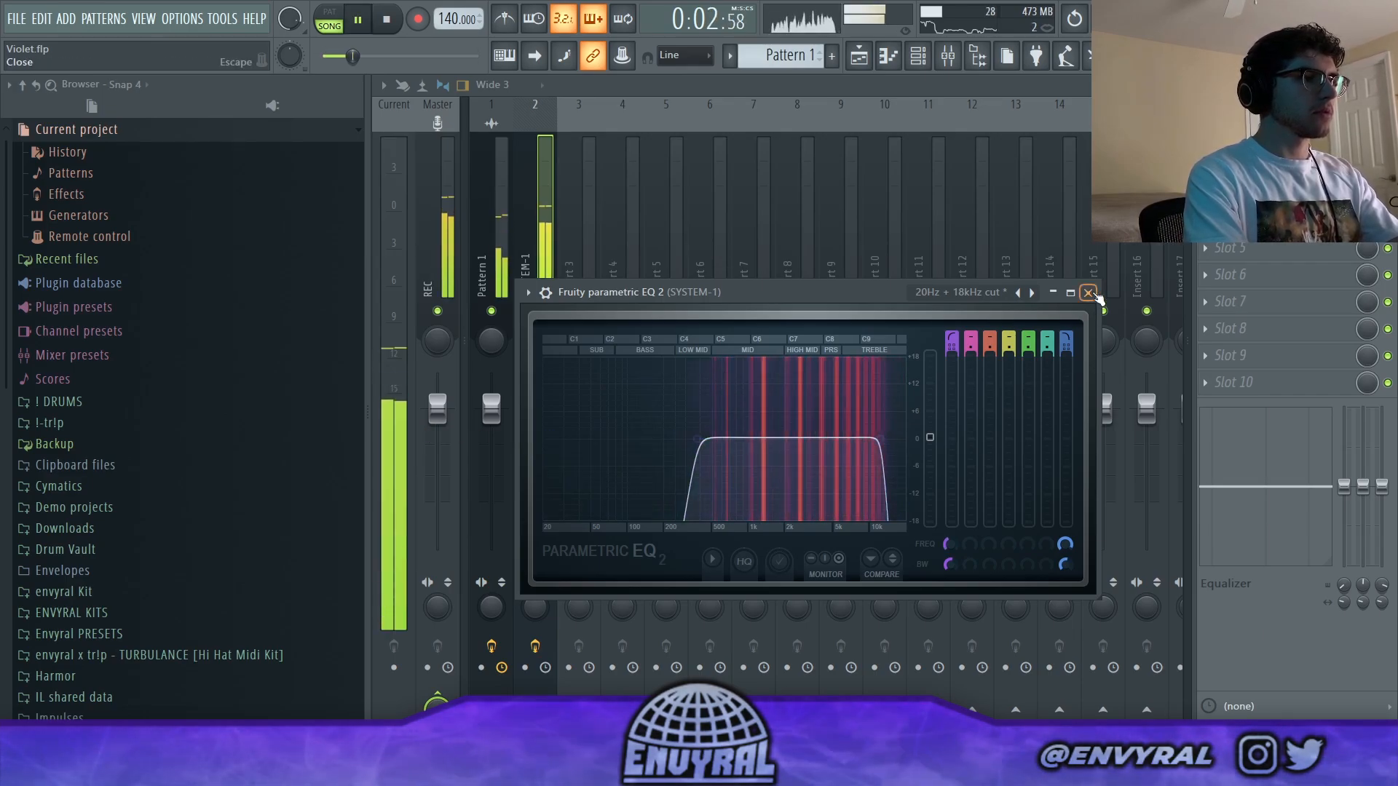
click(1087, 292)
key(space)
drag(535, 408, 535, 431)
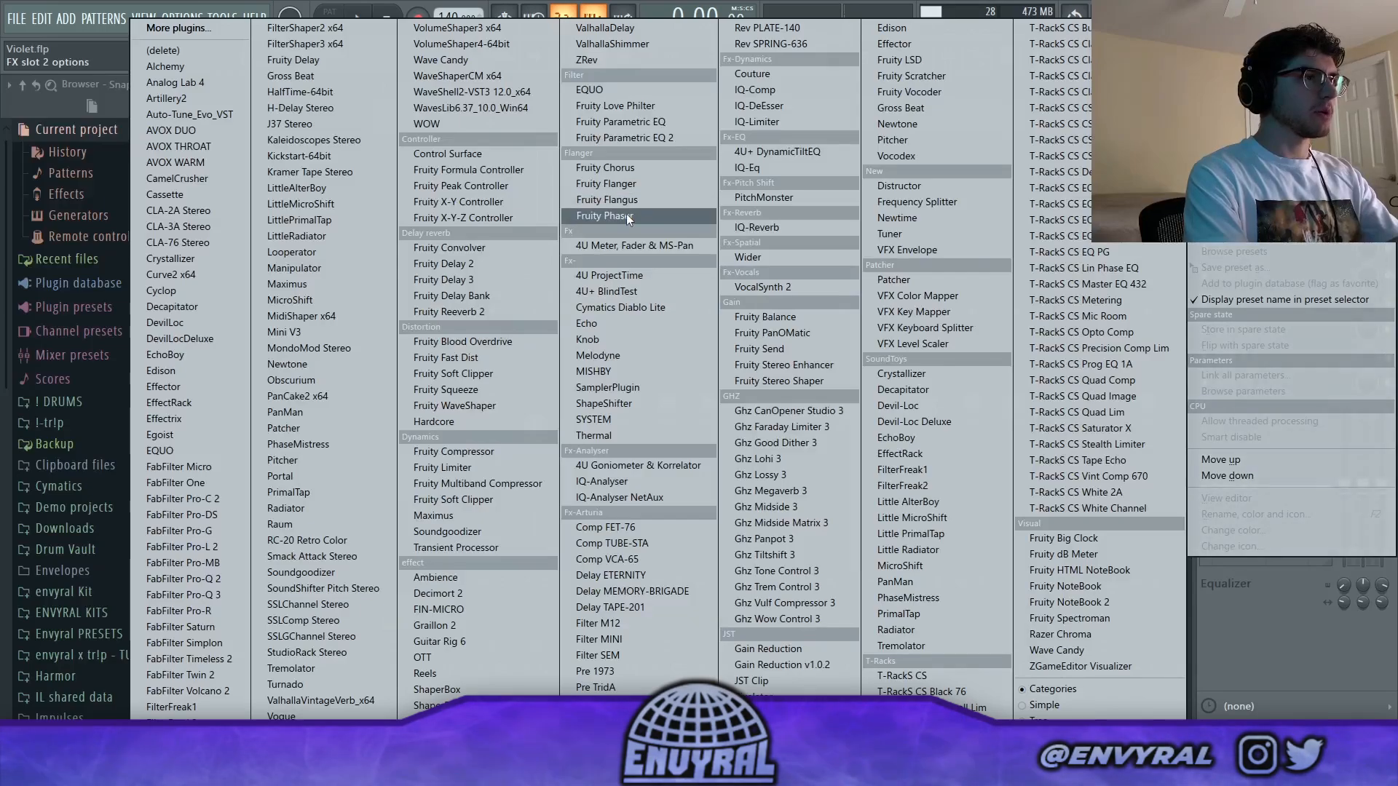
Add Fruity Flanger with the Moving preset to the SYSTEM-1 insert and lower the insert's volume slightly further.
click(636, 191)
key(space)
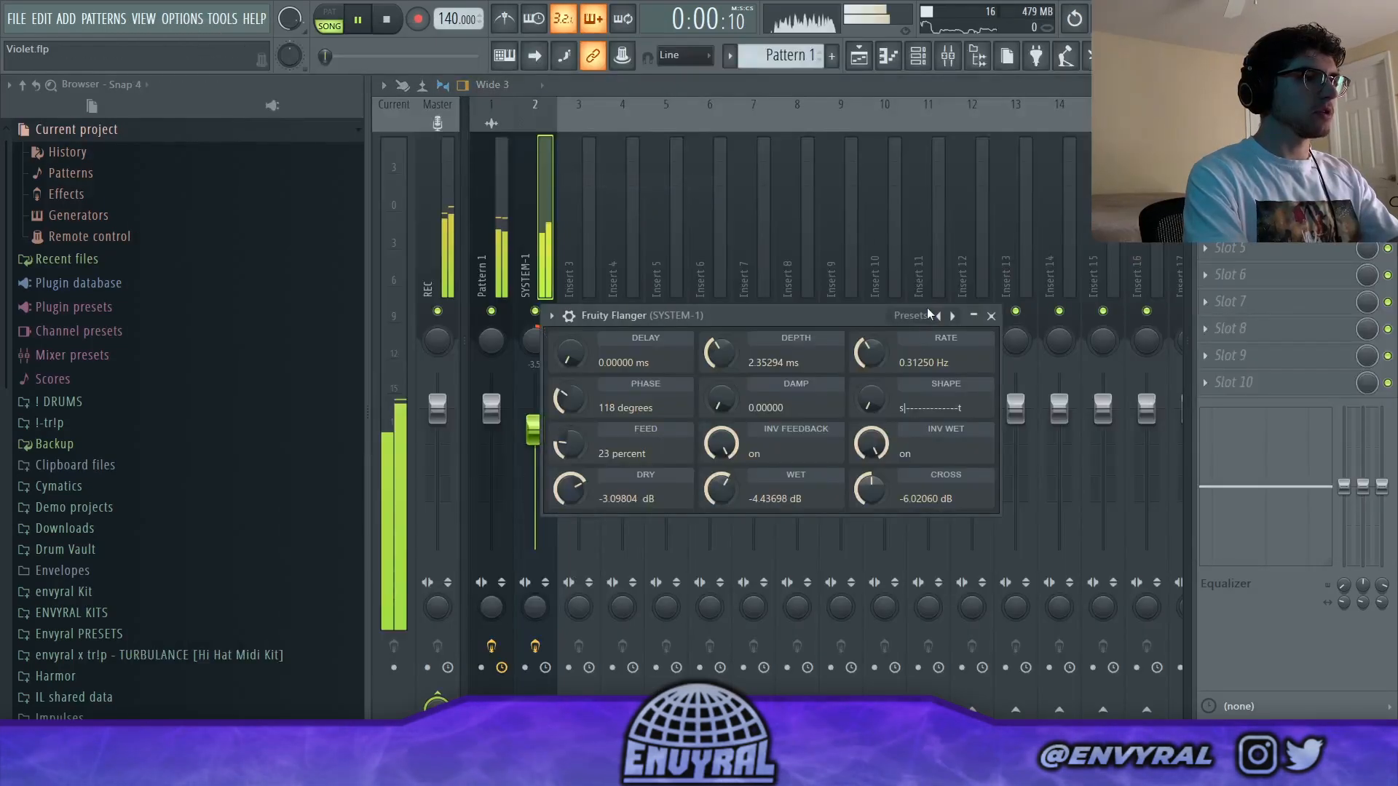
click(929, 315)
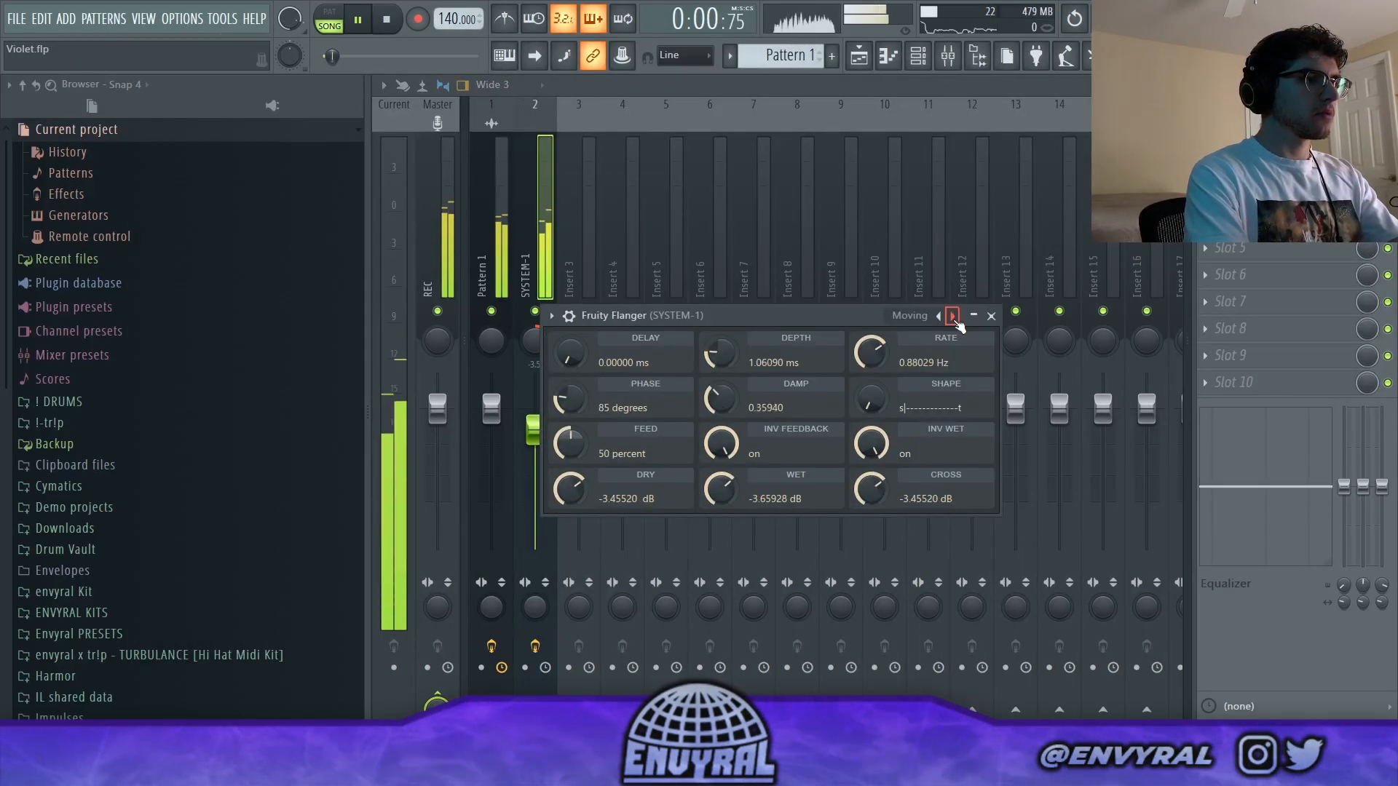
click(991, 315)
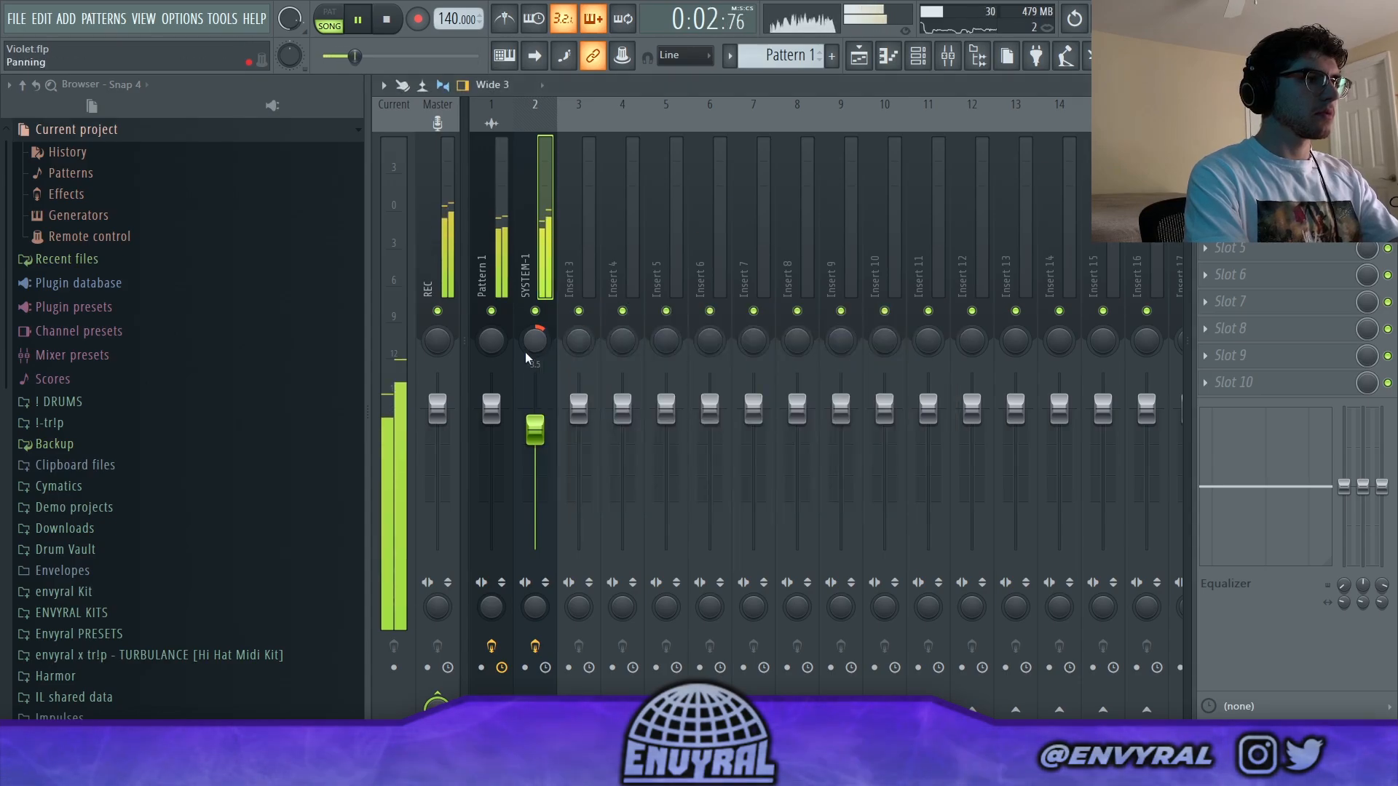
drag(534, 430, 535, 441)
Try the ARP Ozrical TC preset from the Default bank of PoiZone's presets library.
click(489, 280)
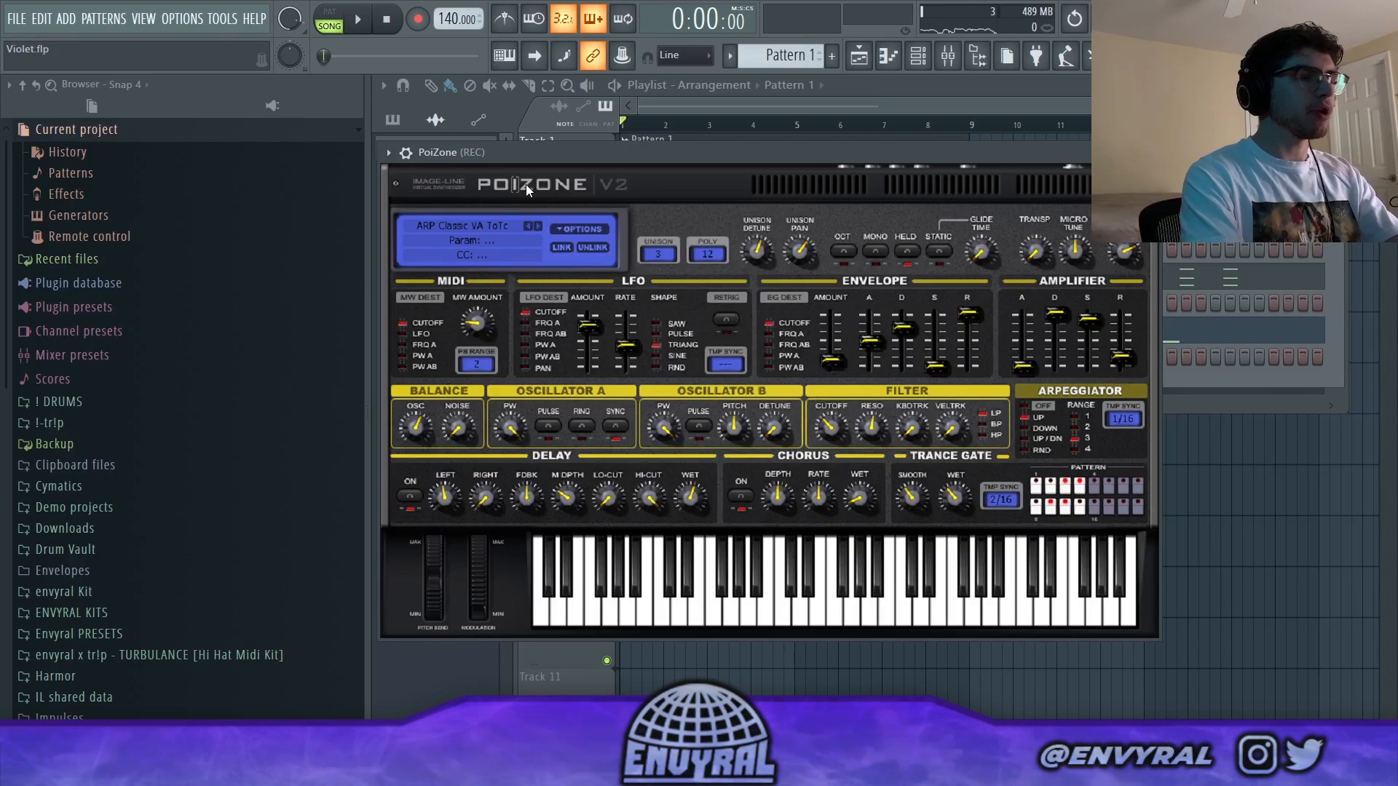
click(501, 221)
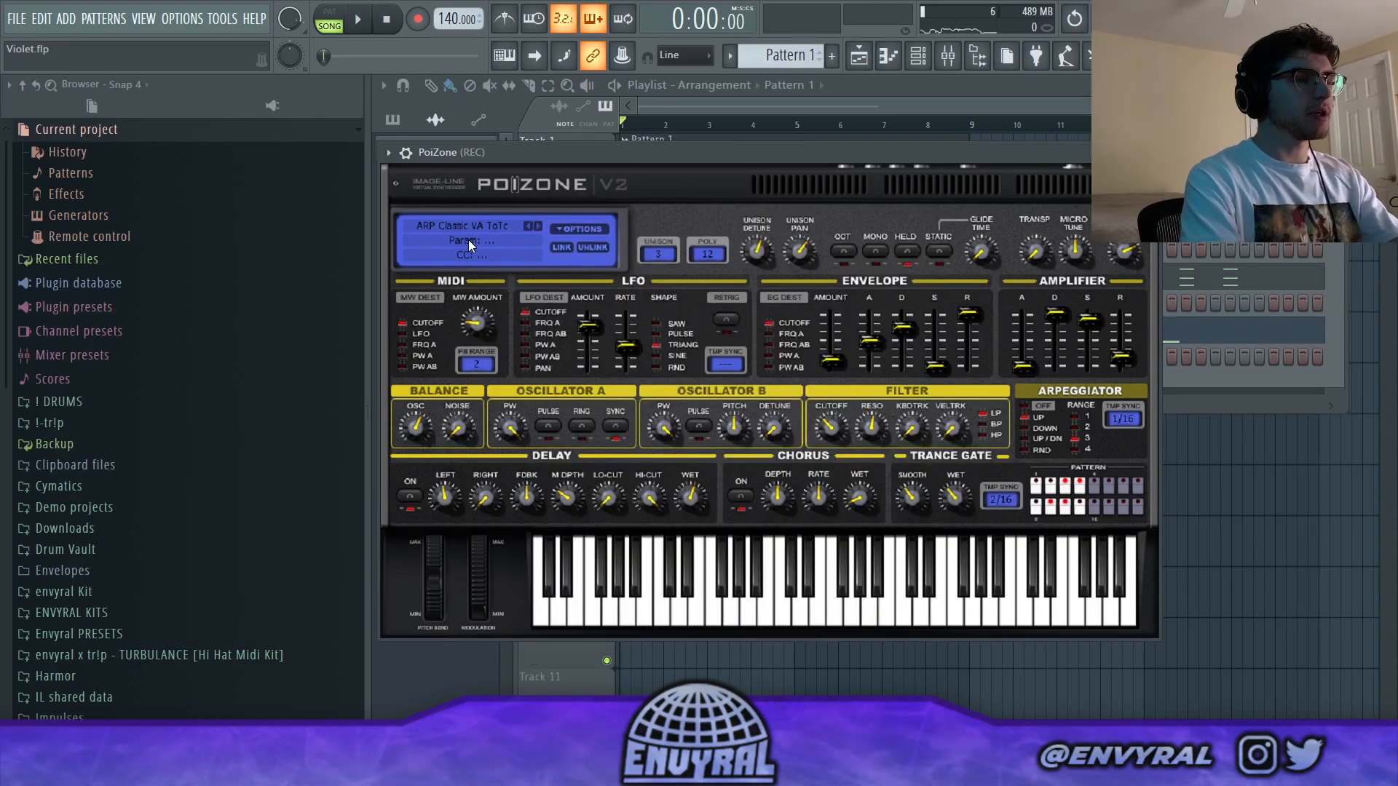
click(487, 230)
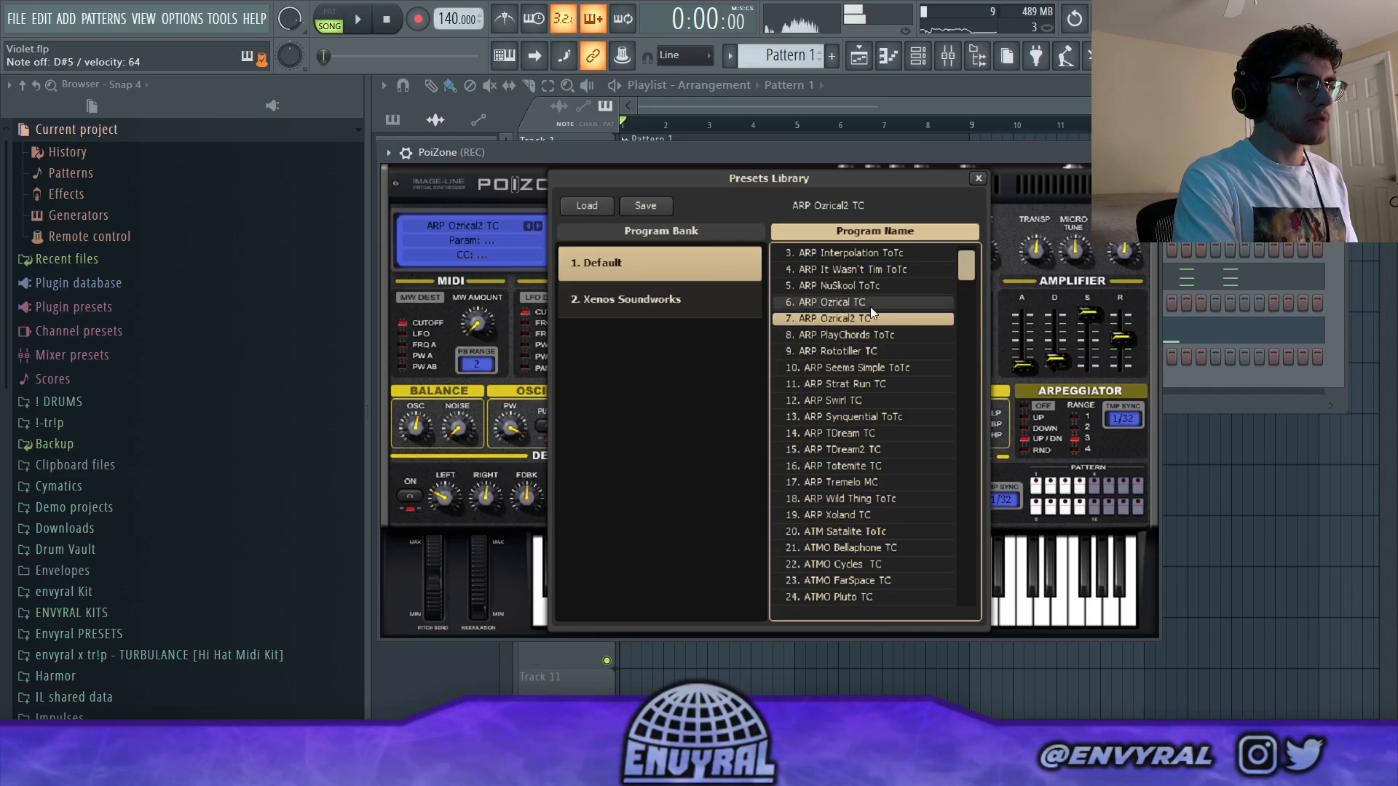
click(871, 303)
click(978, 178)
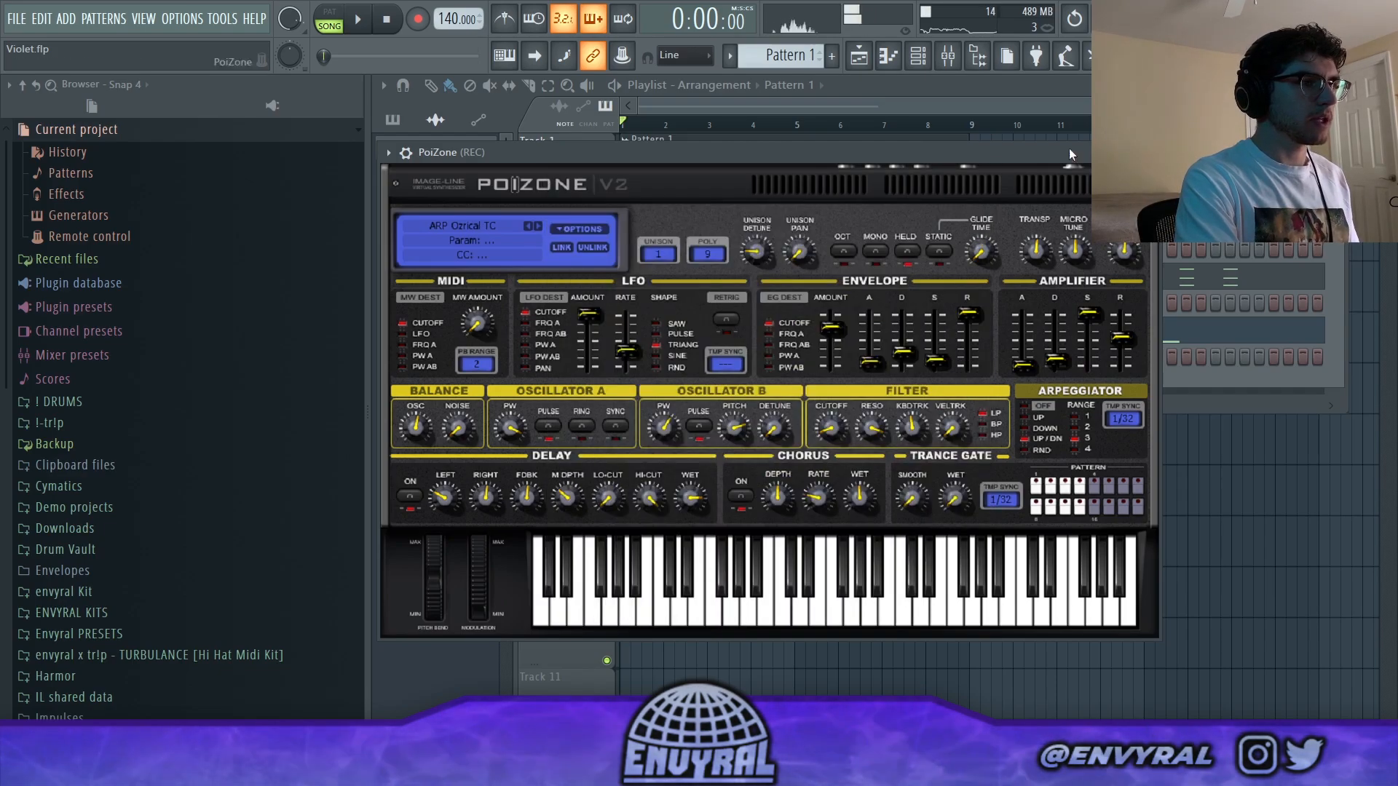
key(Escape)
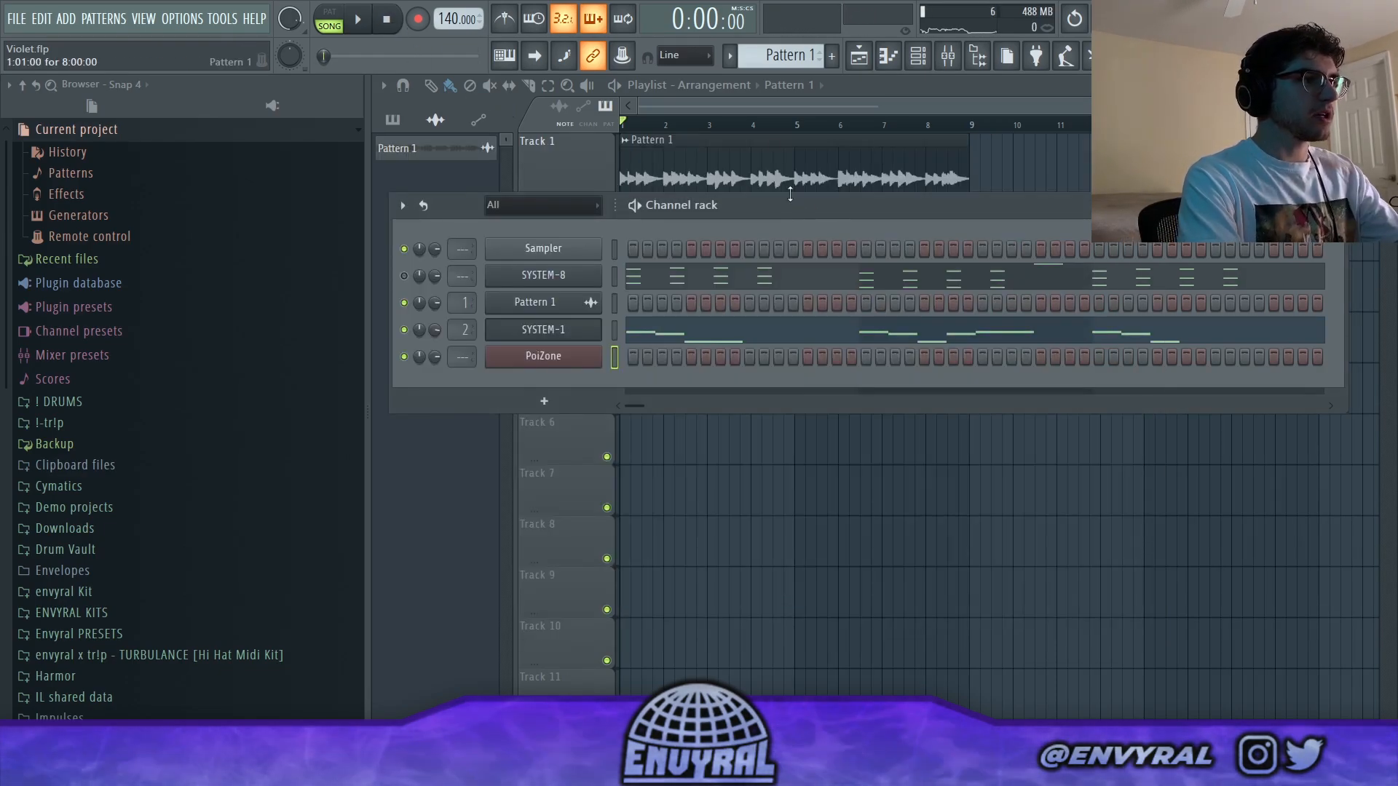
Switch PoiZone to the ARP TDream TC preset and play the song with PoiZone's piano roll open.
right_click(593, 356)
click(615, 361)
key(space)
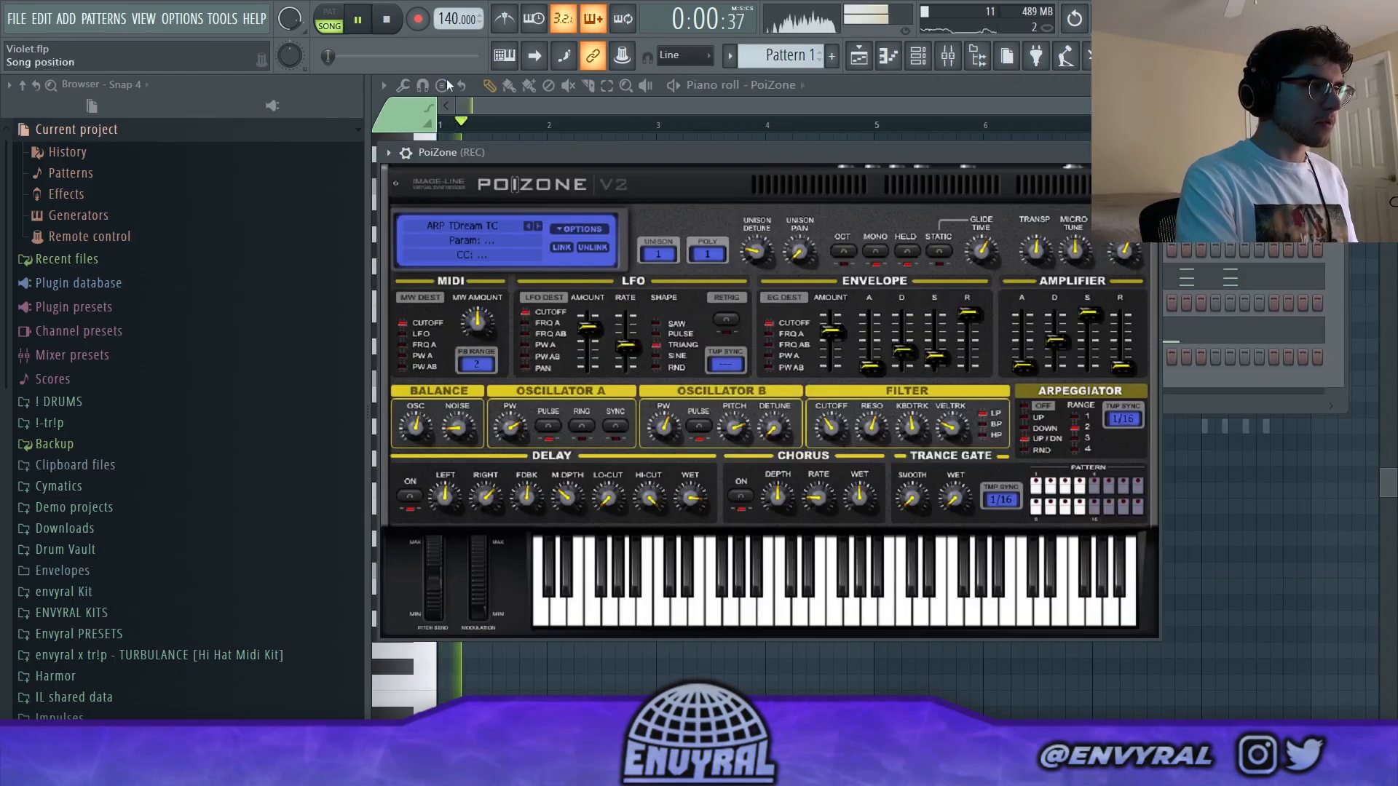
click(1146, 152)
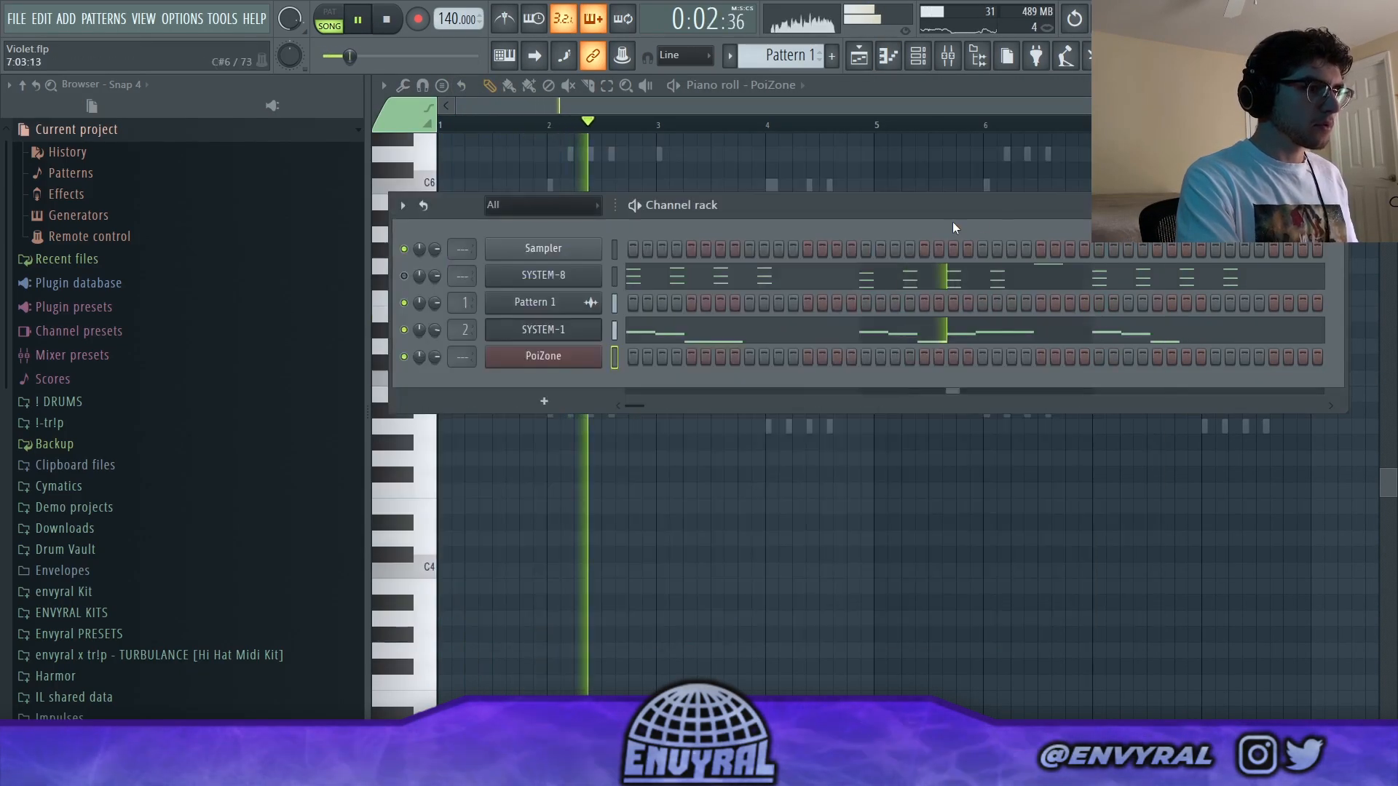
Record a C5, E5 and F5 chord in PoiZone's piano roll, repeating every two bars from mid-bar 1, and play it back.
key(space)
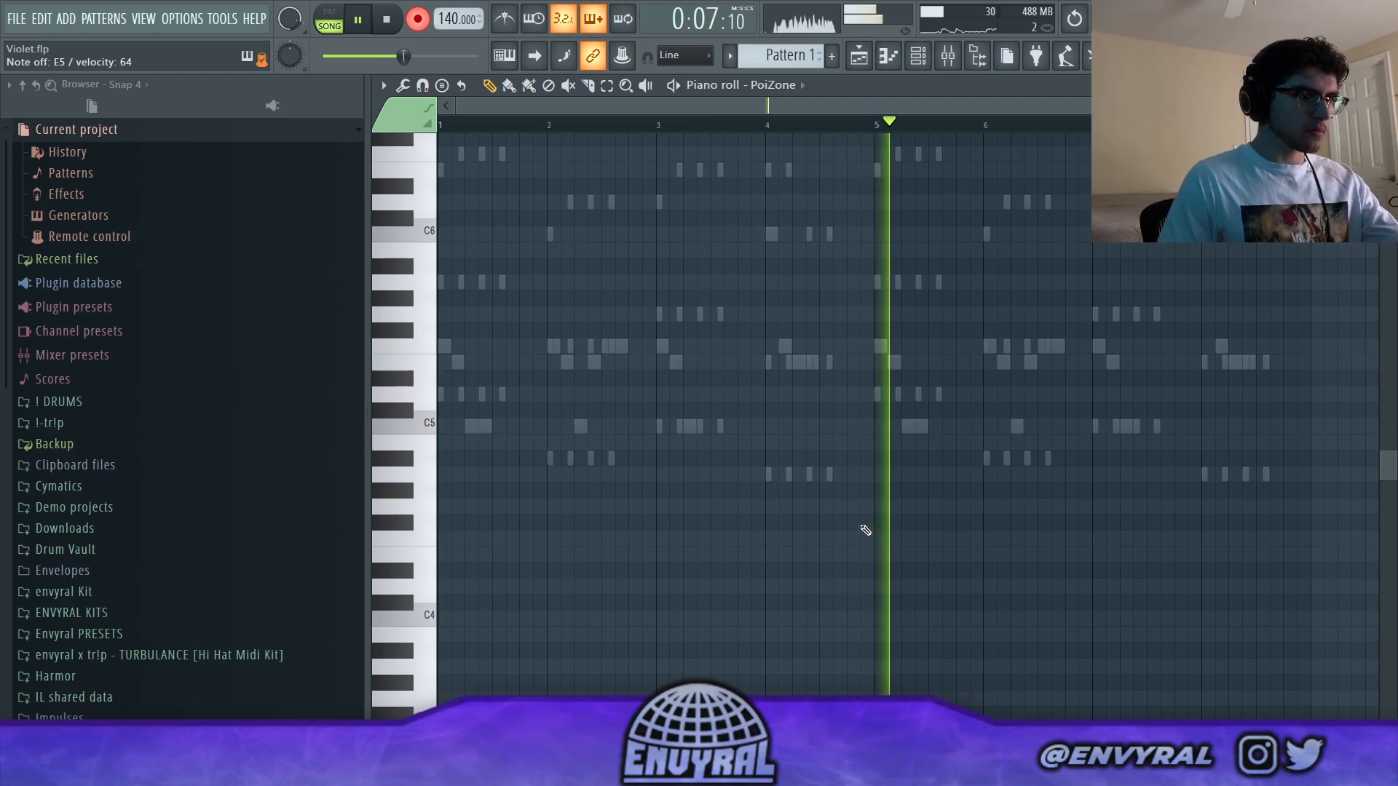
key(space)
right_click(866, 362)
right_click(865, 426)
right_click(864, 442)
key(space)
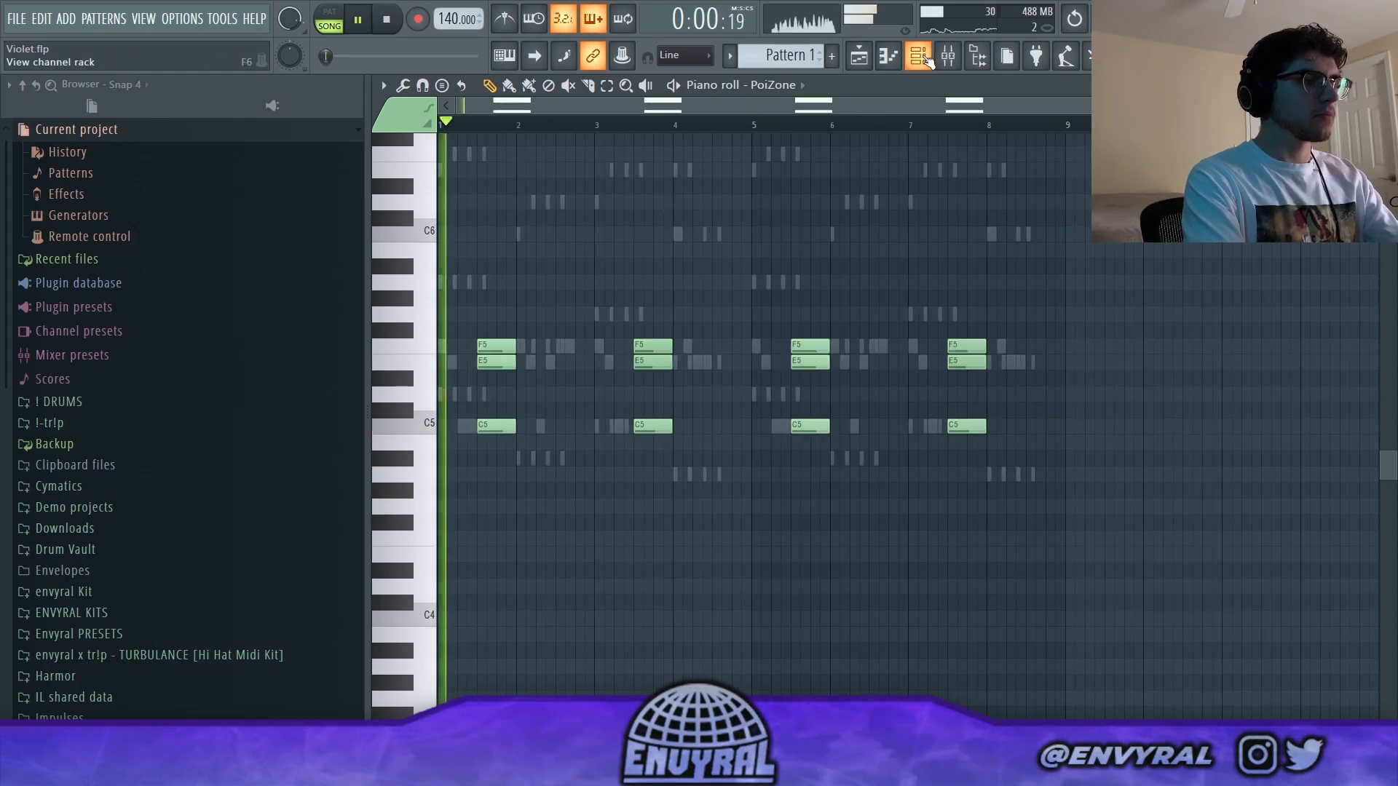
Add ValhallaVintageVerb to the SYSTEM-1 mixer insert and load its Long Synth Hall preset.
click(918, 56)
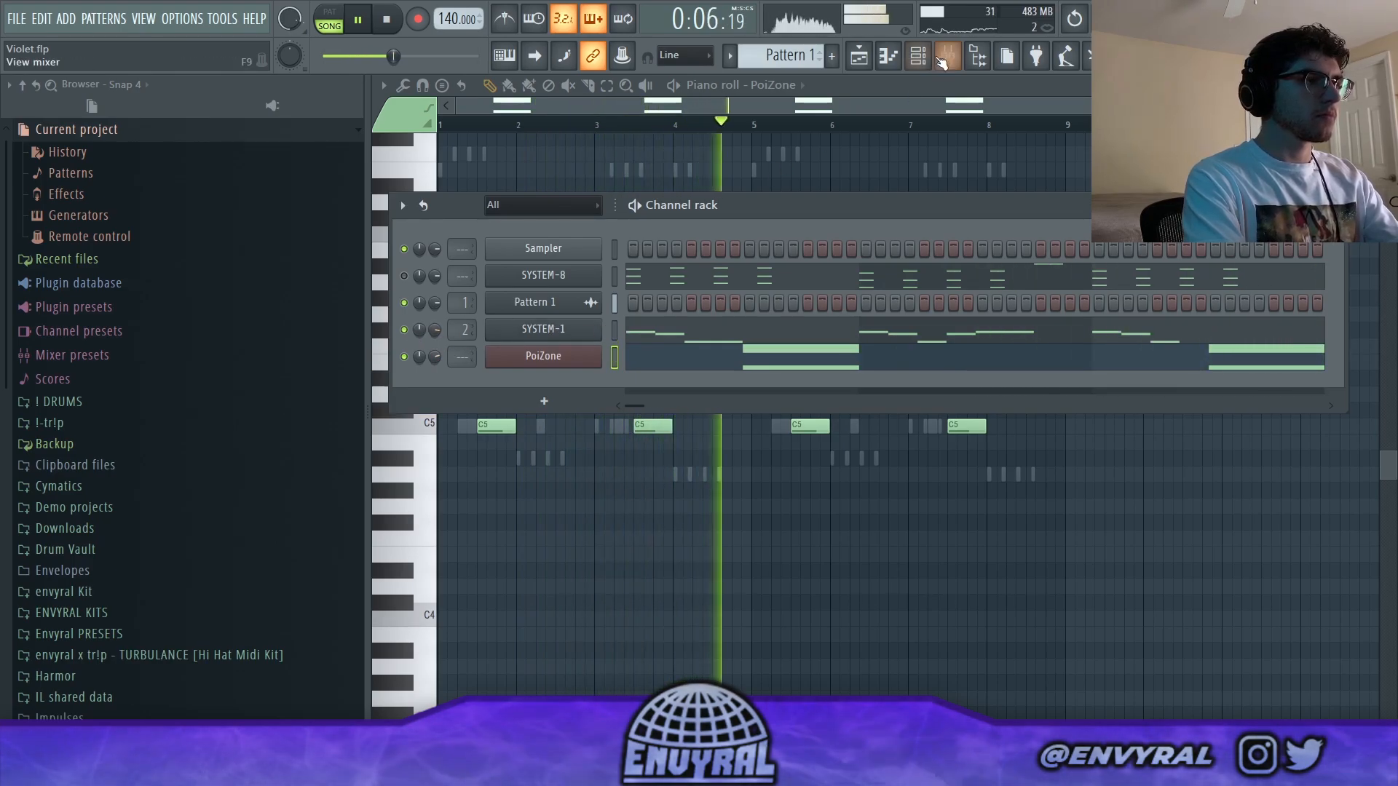
key(F9)
key(space)
click(1206, 140)
mouse_move(1237, 171)
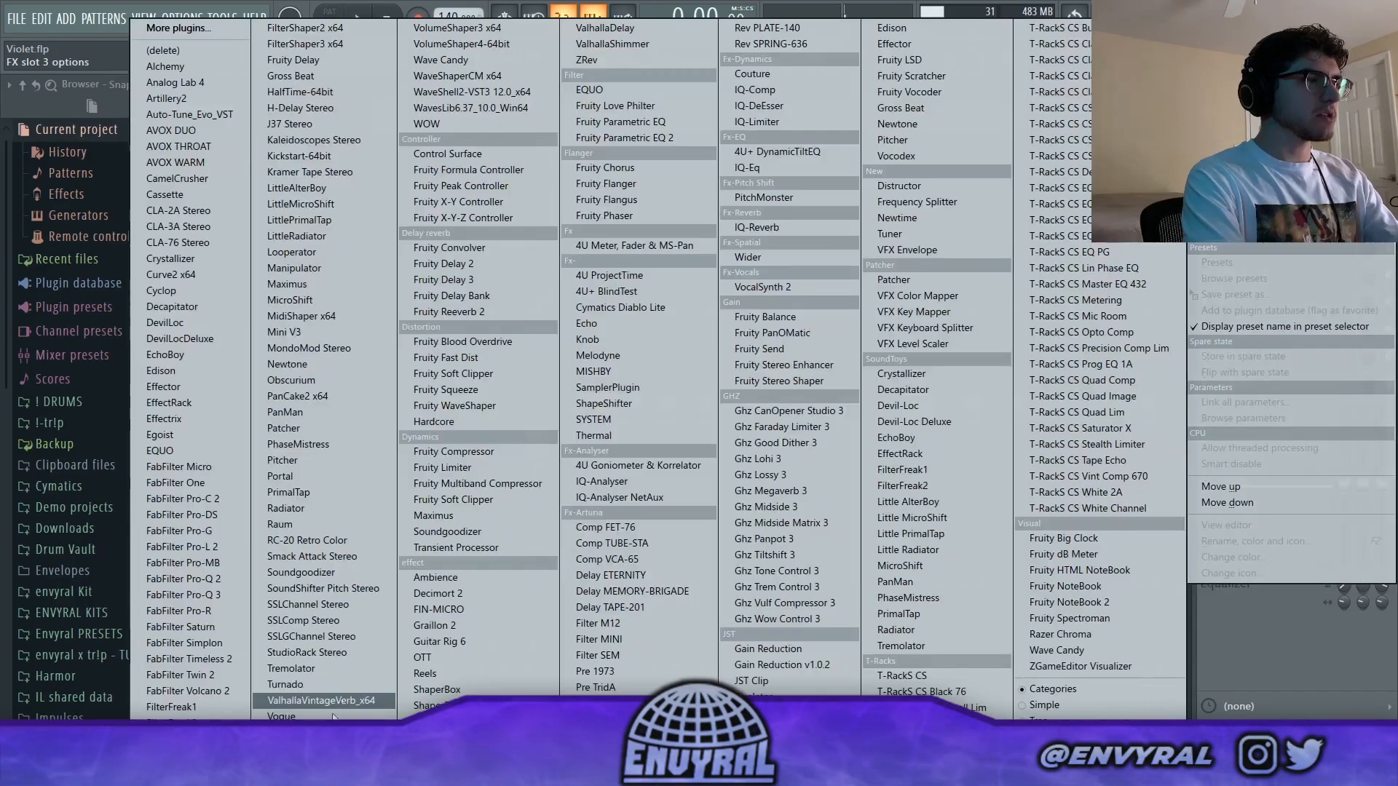
click(352, 703)
click(917, 417)
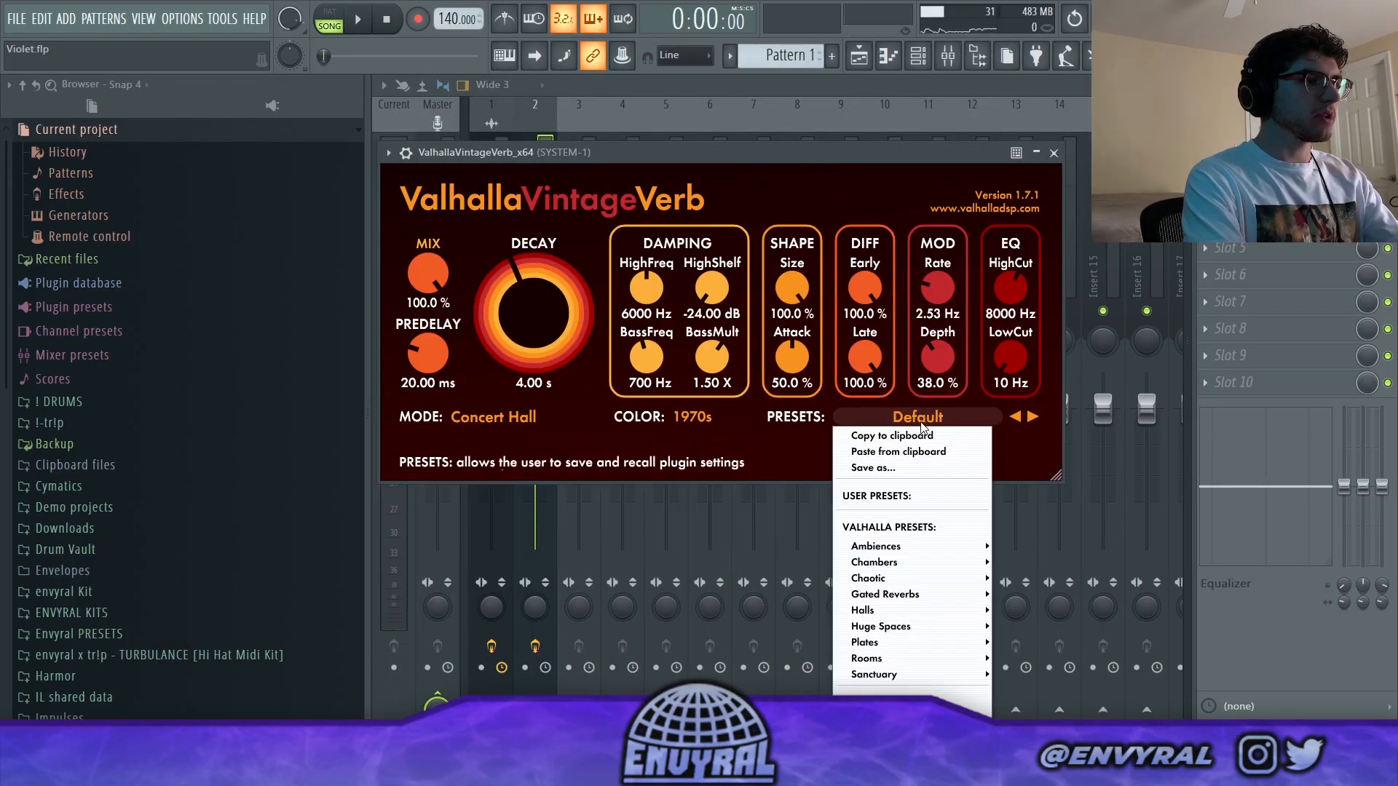
mouse_move(892, 619)
click(1047, 593)
During playback, set the reverb's mix to 46% and lower the SYSTEM-1 insert's volume to about -7.5 dB.
key(space)
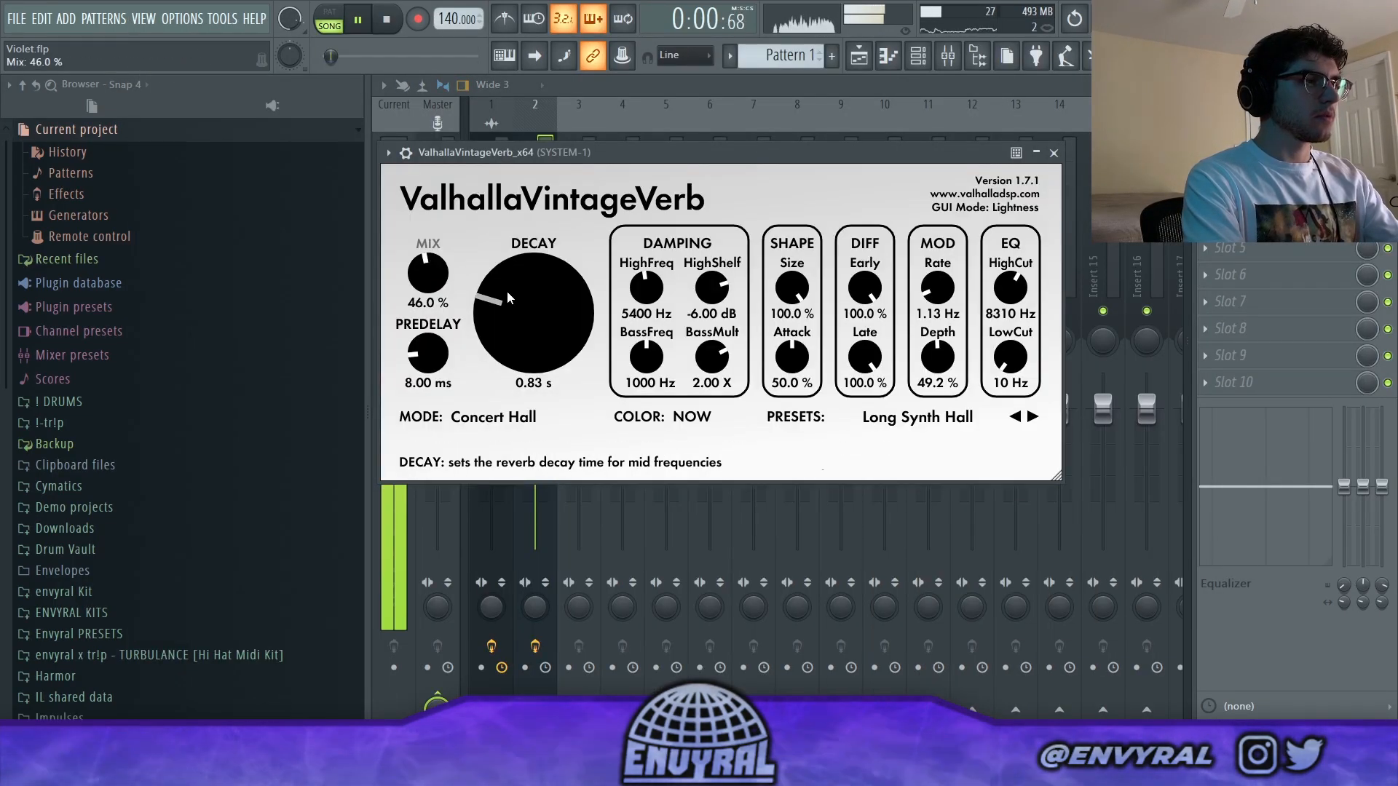
click(544, 130)
drag(536, 439, 546, 449)
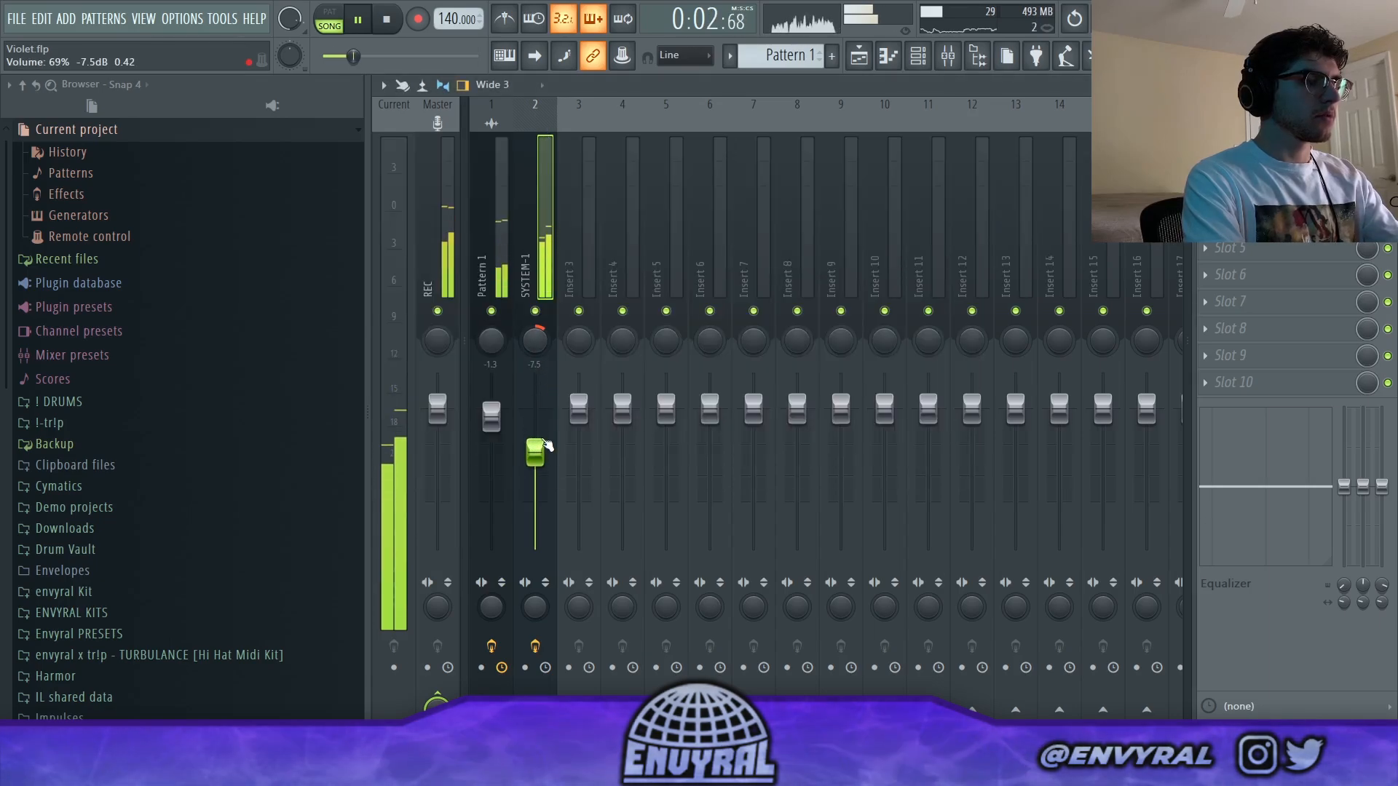
key(space)
Add TAL-Filter-2-64 to the SYSTEM-1 insert with BPM factor x16 and pull its curve to the minimum early in the cycle.
click(1206, 221)
mouse_move(1216, 245)
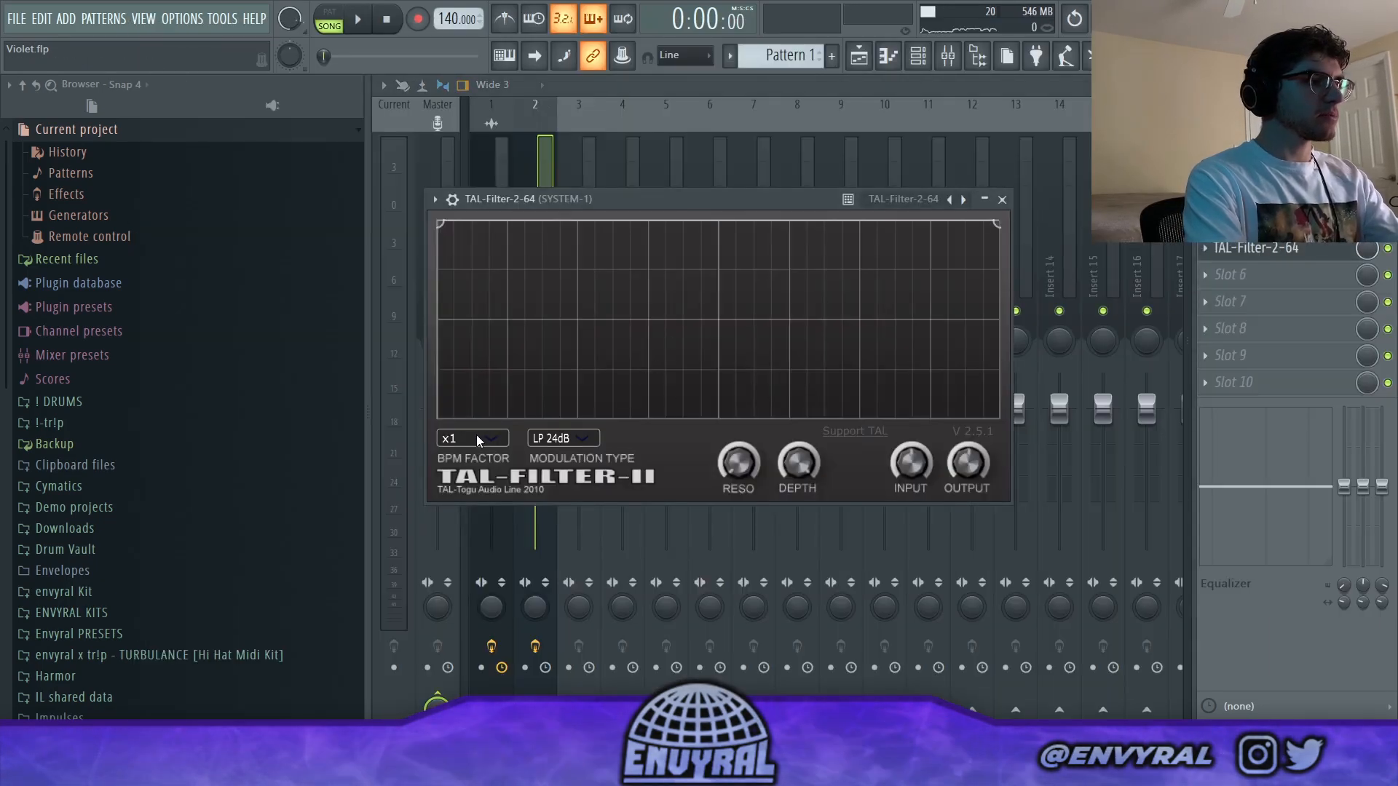
click(476, 440)
click(469, 523)
drag(562, 248, 544, 439)
right_click(543, 417)
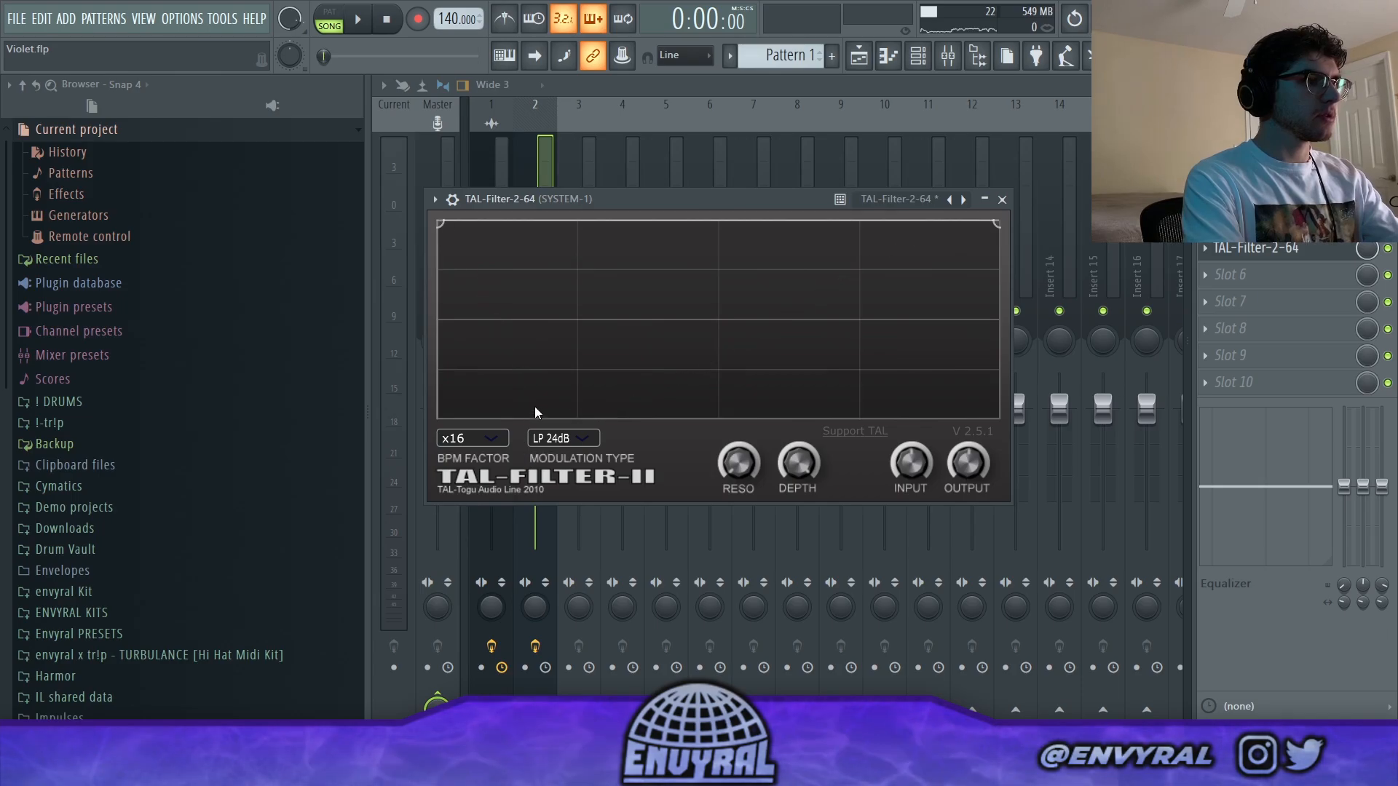
click(535, 411)
key(space)
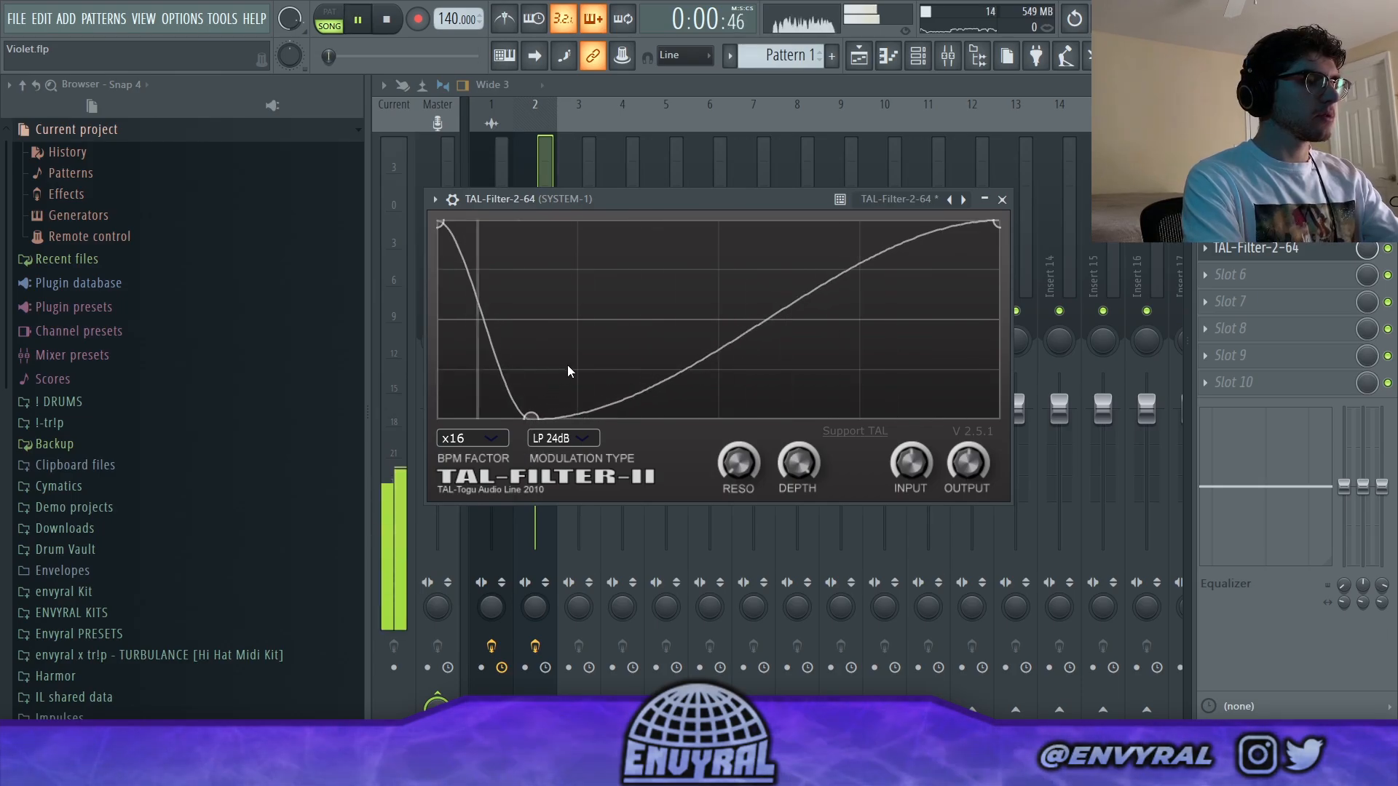
Set TAL-Filter's modulation type to Volume, raise the curve's low point to just below mid-height, and set the depth to 0.77.
click(559, 438)
click(574, 565)
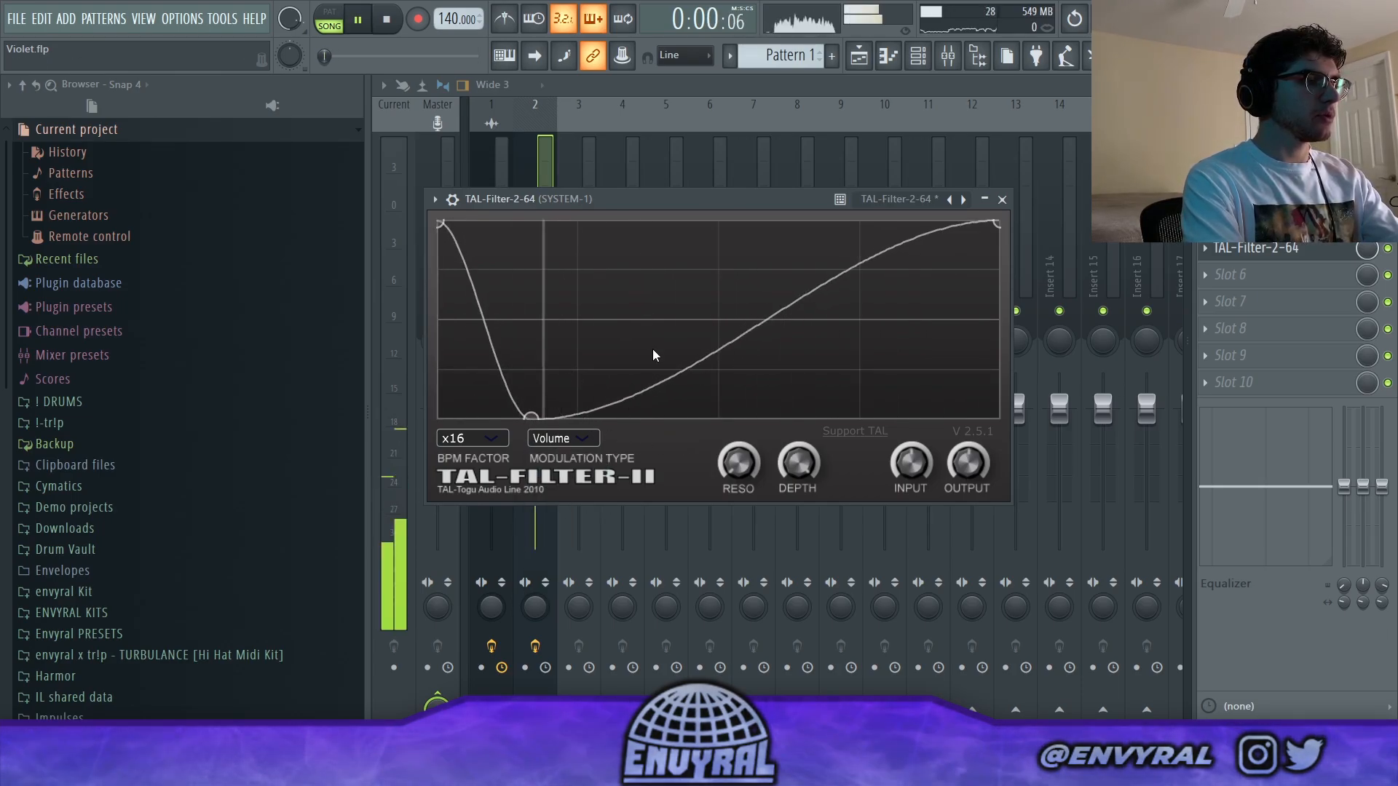
drag(531, 417, 509, 342)
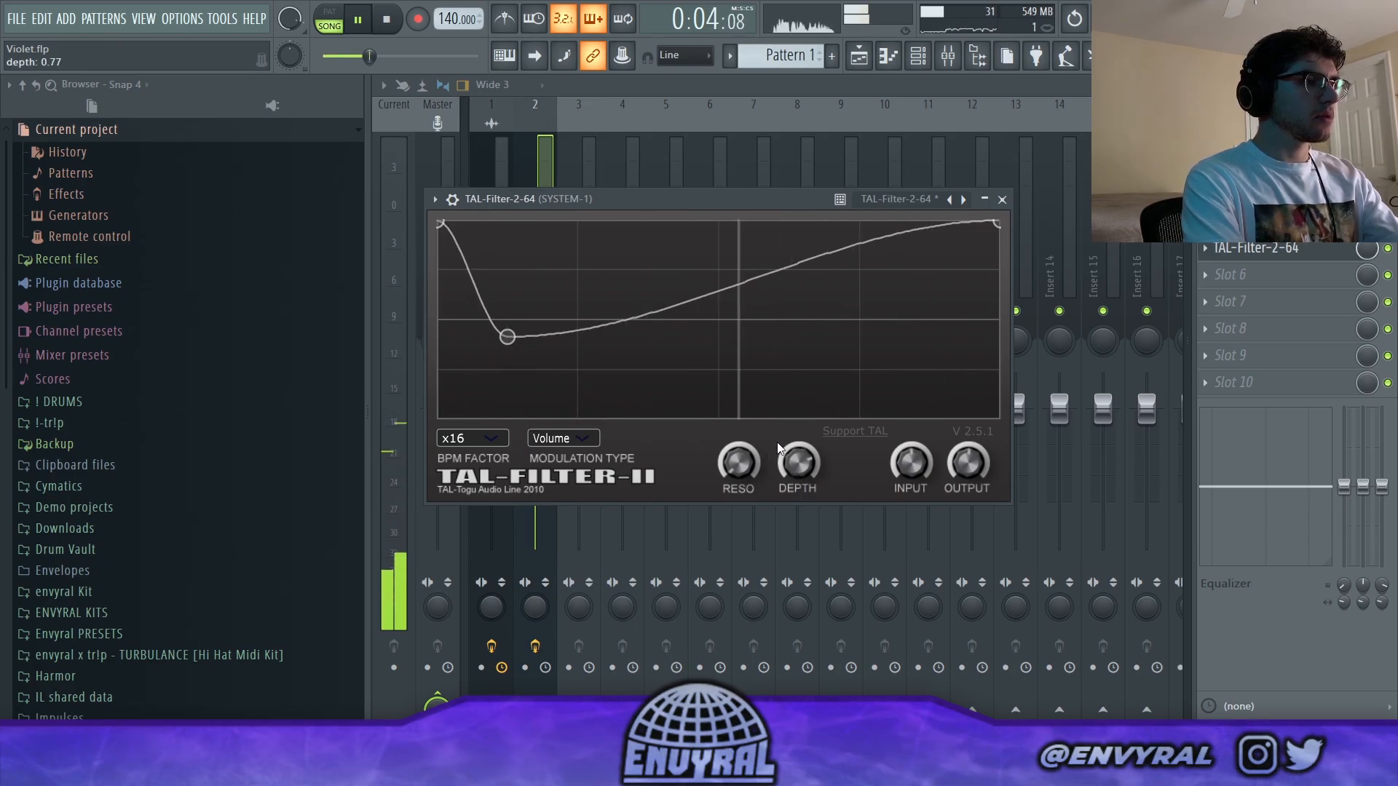
Route PoiZone to mixer insert 3, pan it slightly left and lower its volume to -6.1 dB.
click(547, 177)
click(918, 56)
key(space)
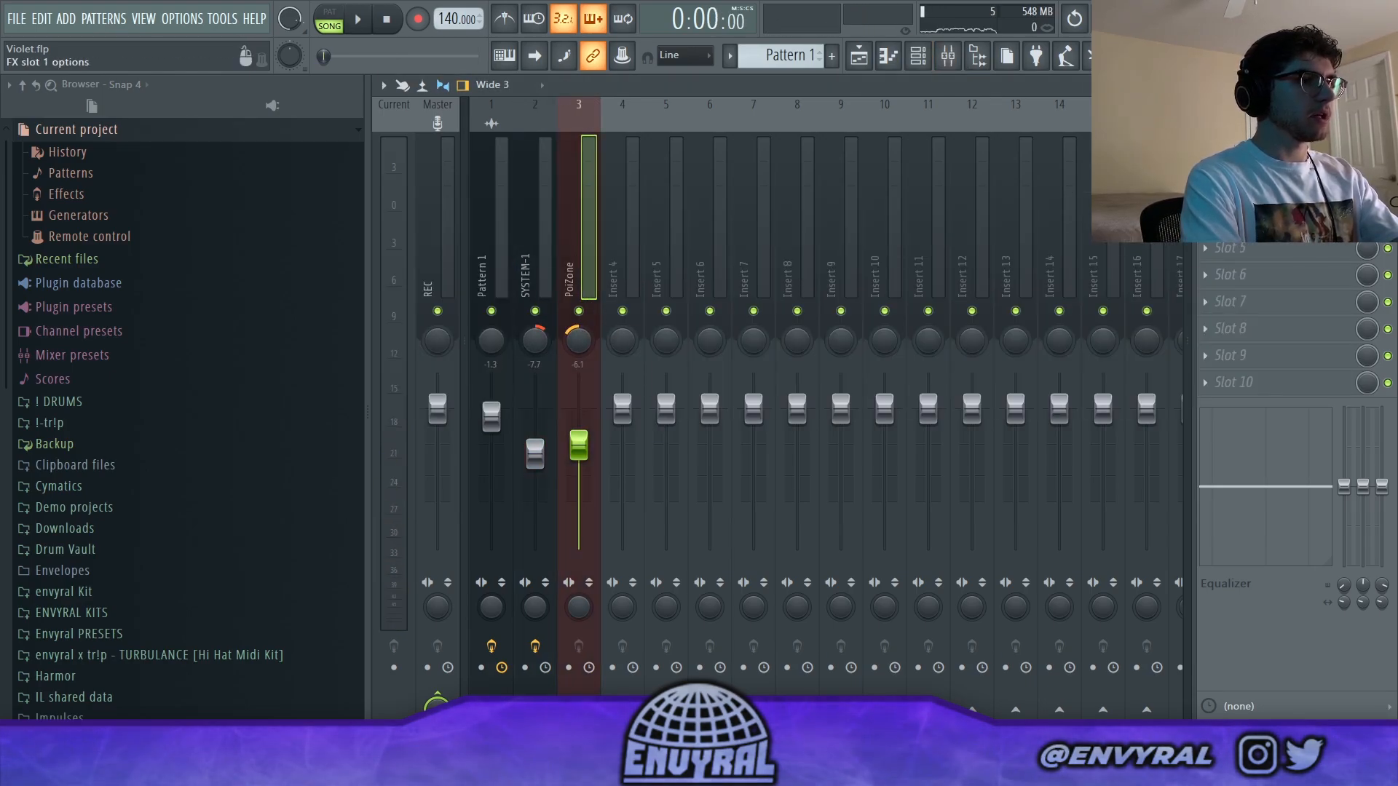
Add Fruity Parametric EQ 2 to the PoiZone insert, set its low cut to about 500 Hz and lower its high cut slightly.
key(space)
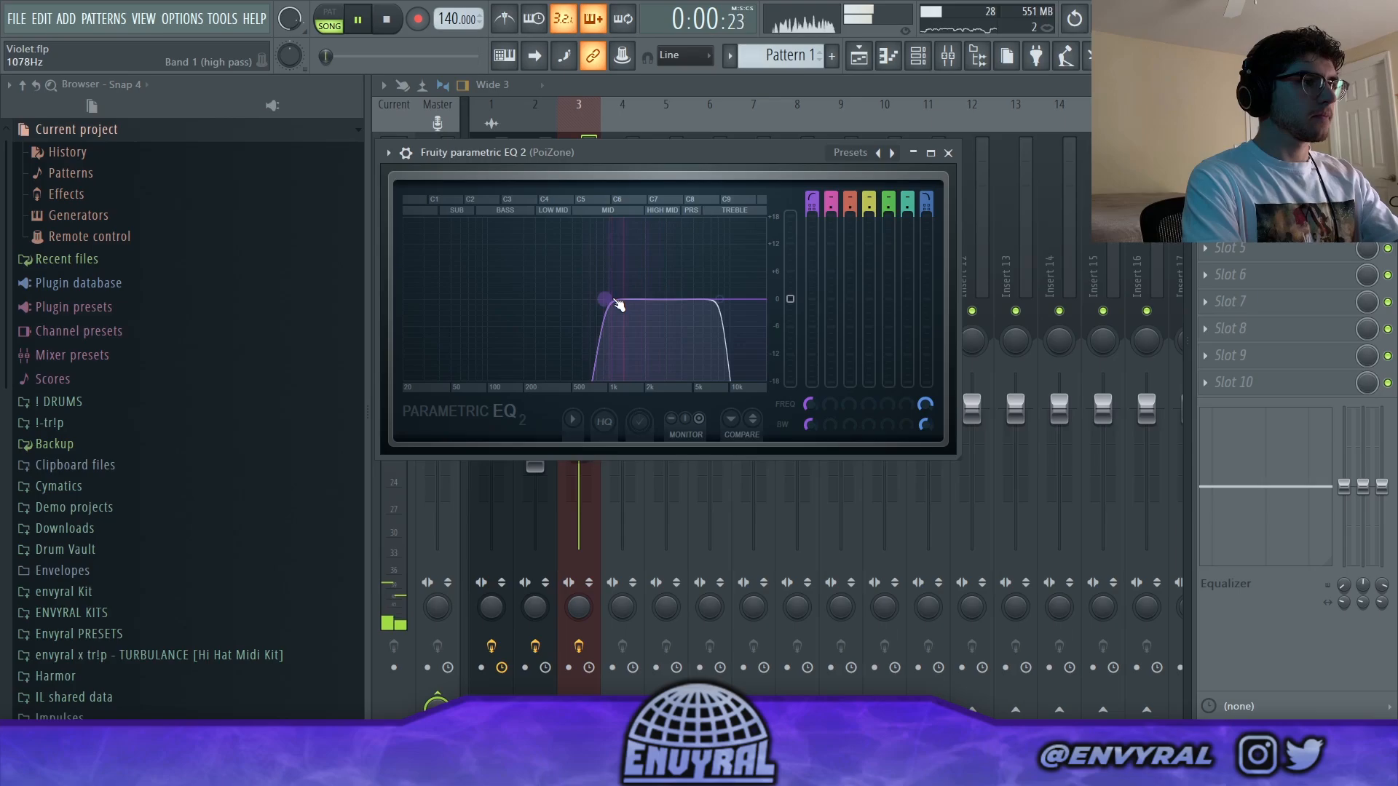
drag(615, 303, 590, 303)
drag(697, 300, 690, 300)
drag(591, 306, 607, 329)
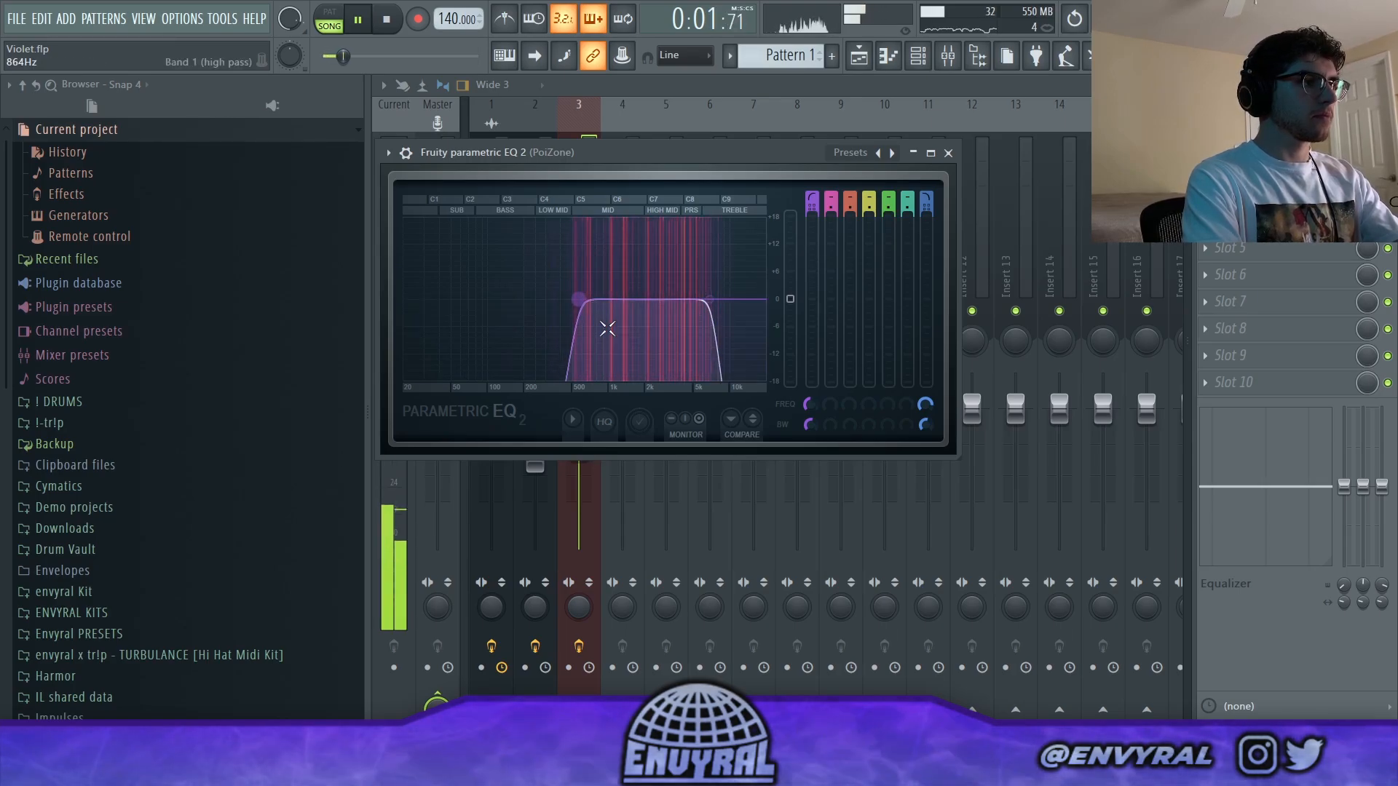
click(579, 132)
Balance the insert volumes during playback: Pattern 1 at -5.0 dB, SYSTEM-1 at -9.8 dB and PoiZone at -5.4 dB.
drag(491, 415, 491, 438)
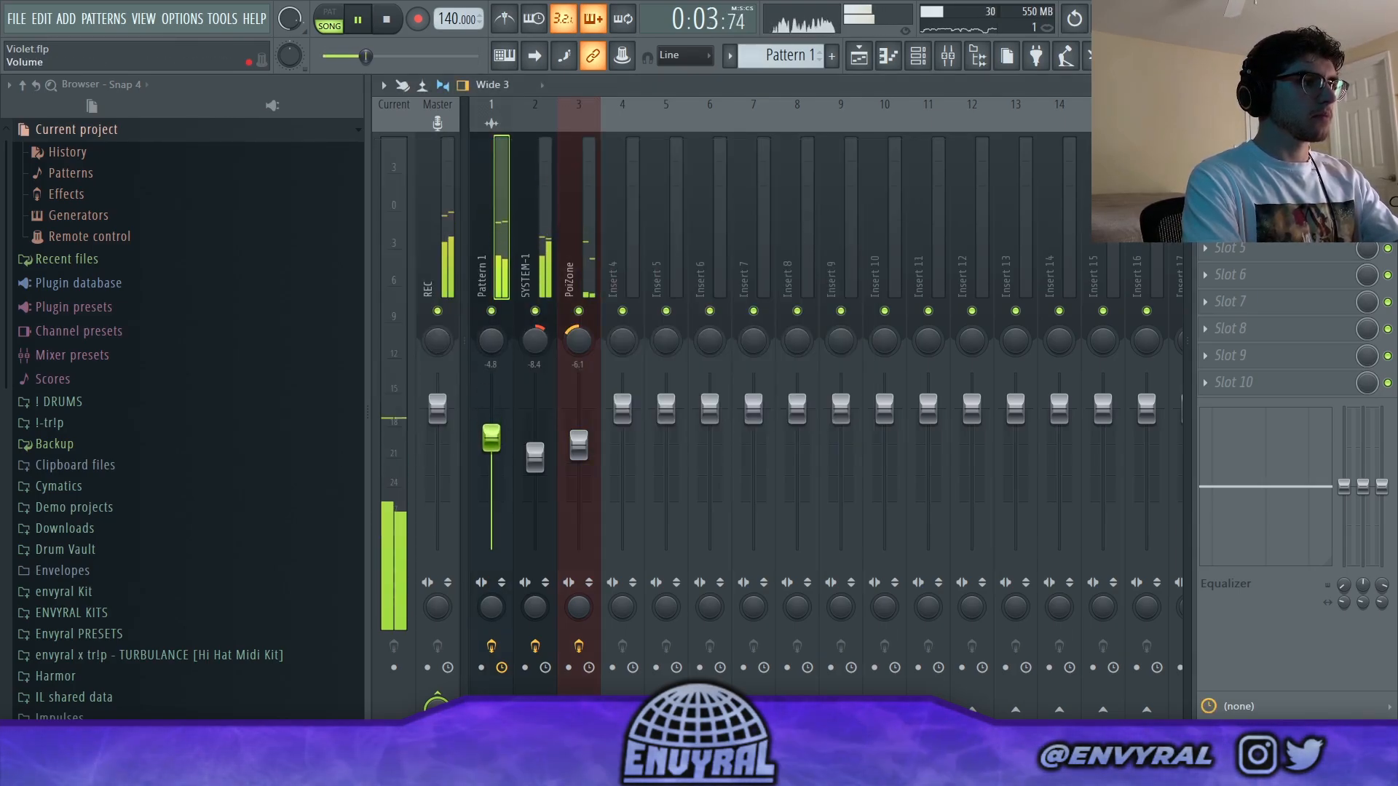
drag(608, 442, 540, 478)
click(489, 278)
click(446, 248)
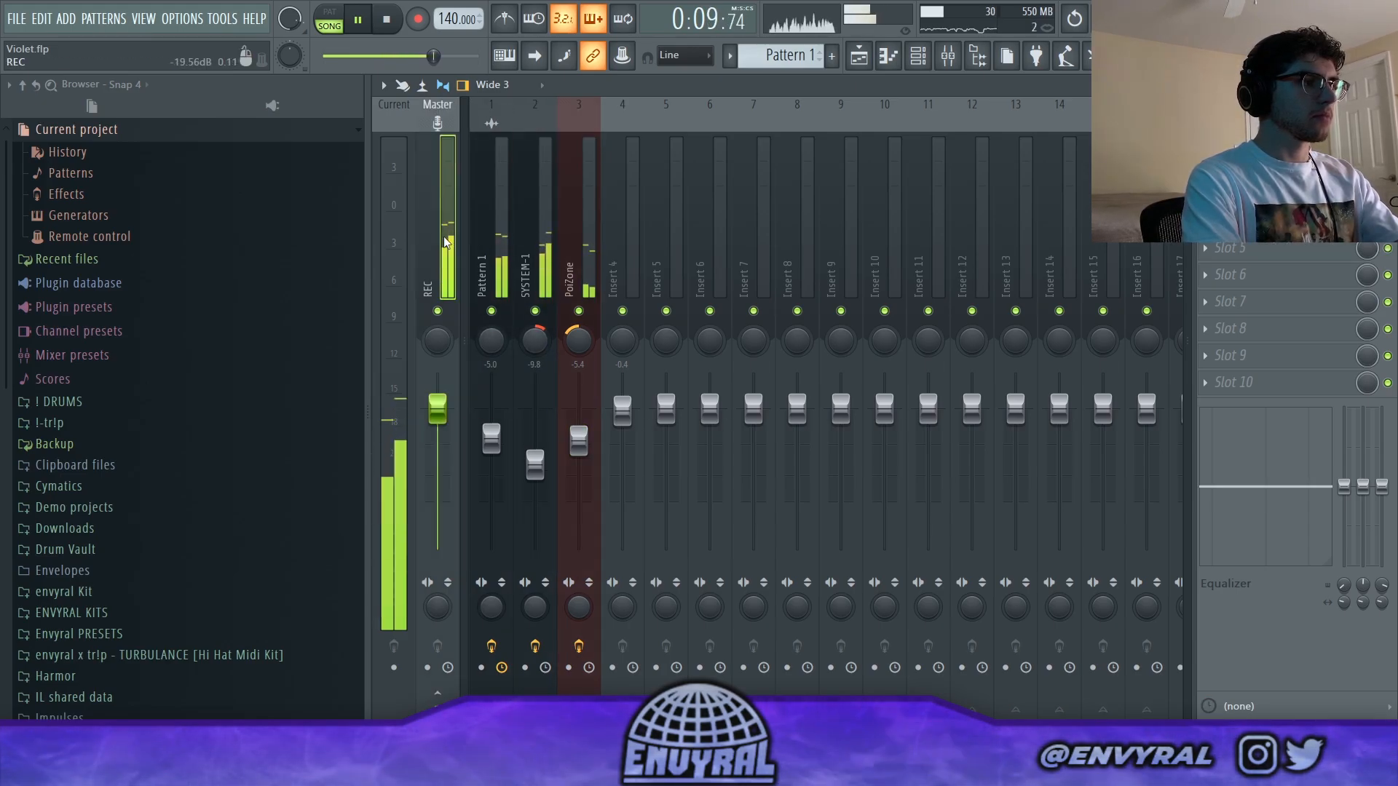
click(499, 259)
click(580, 256)
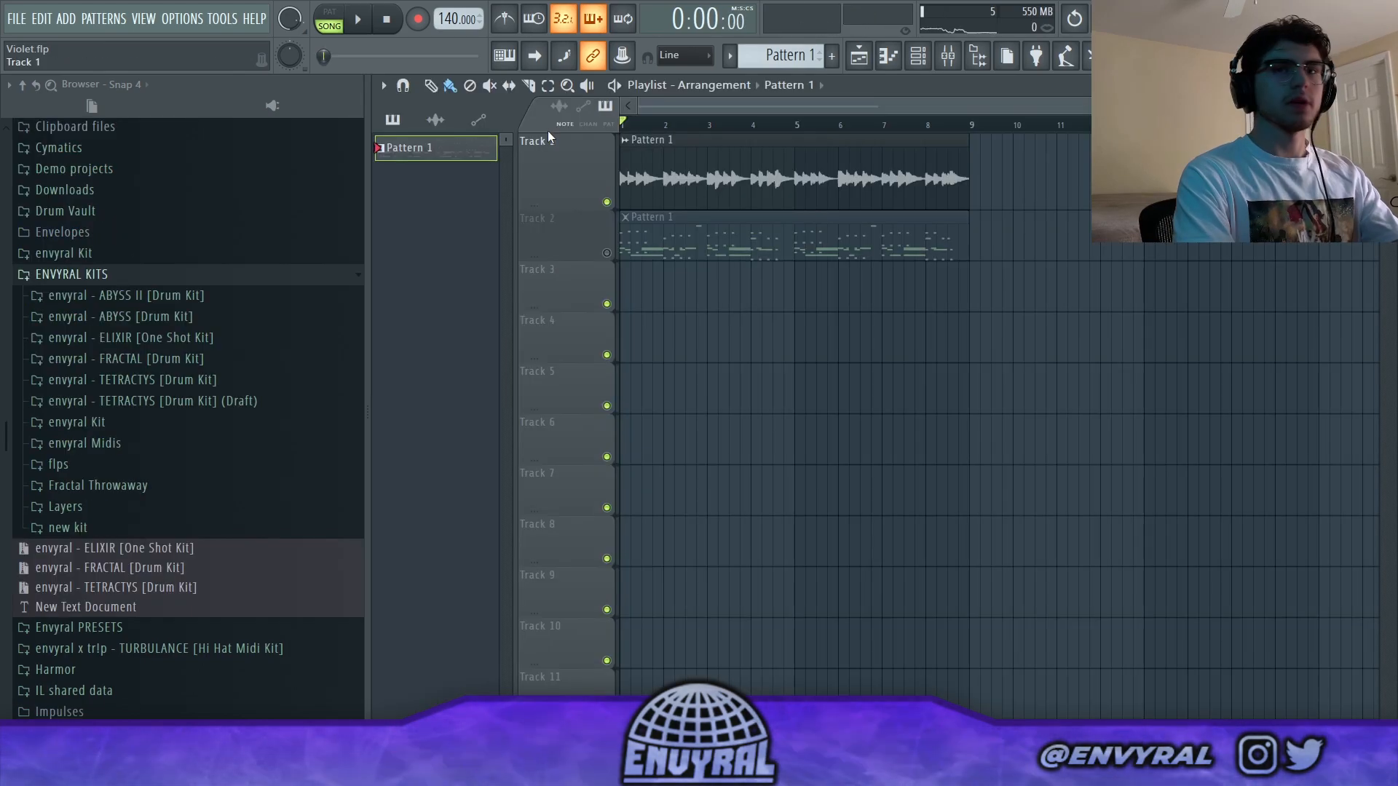
Play the loop briefly, then load the Pluck - Clarity sample from the Synth Plucks folder into a new Elixir Default channel.
click(362, 22)
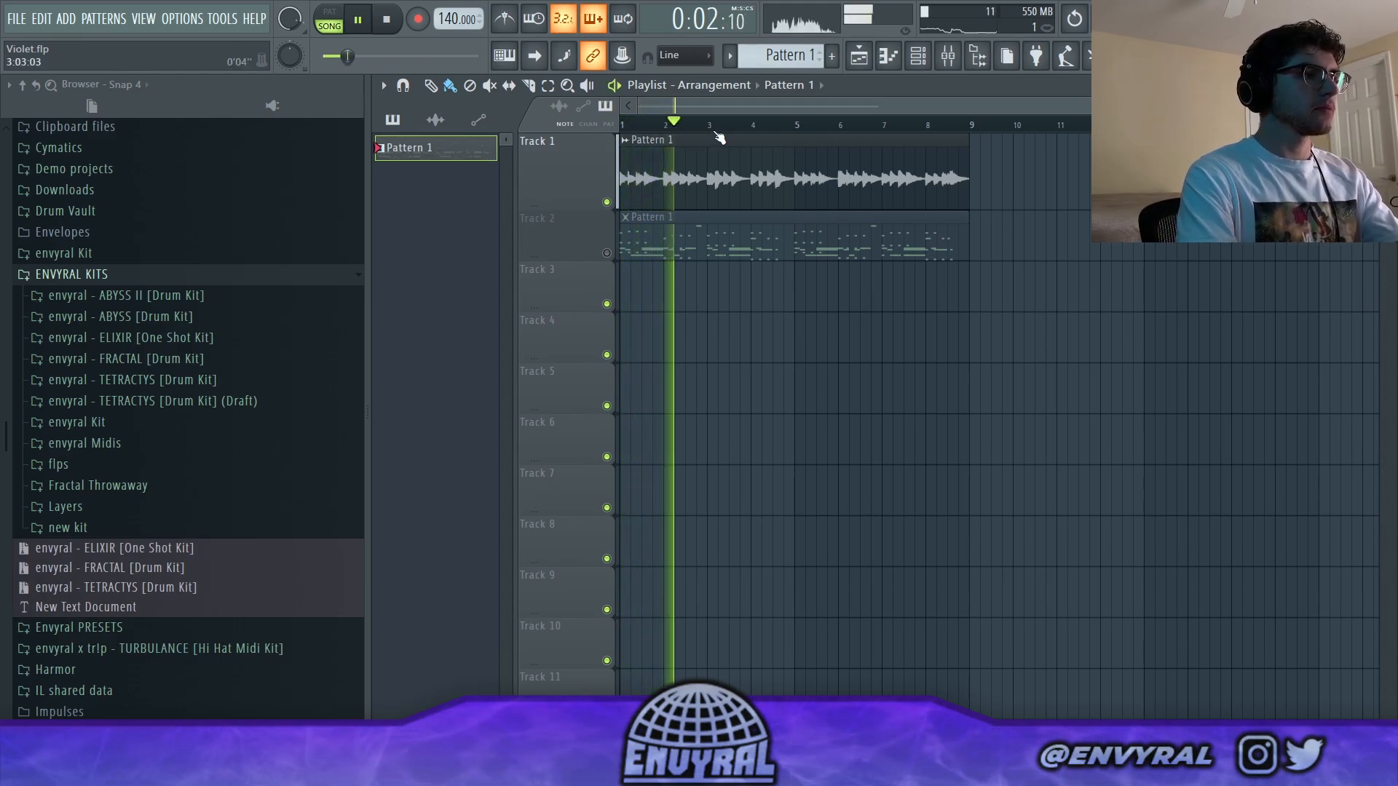
key(space)
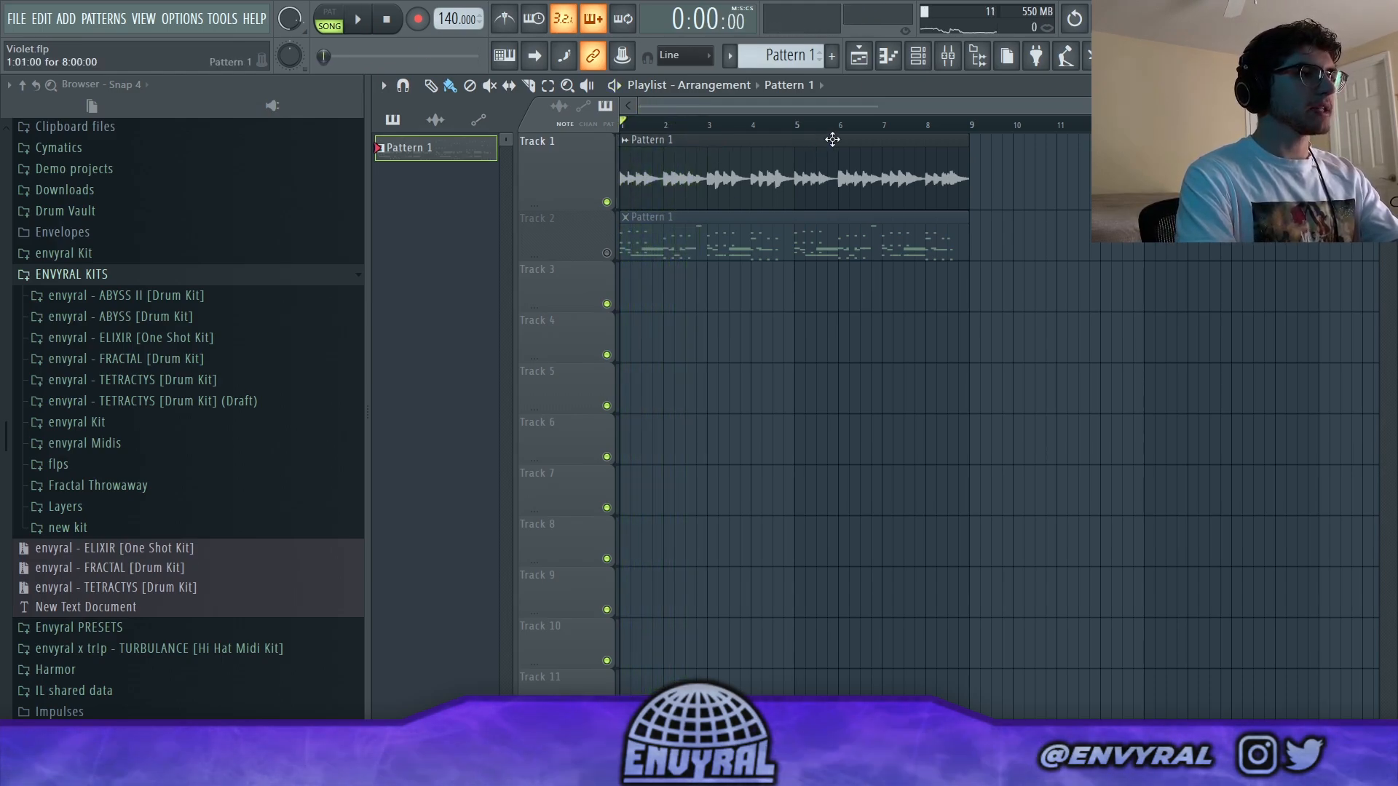
click(931, 68)
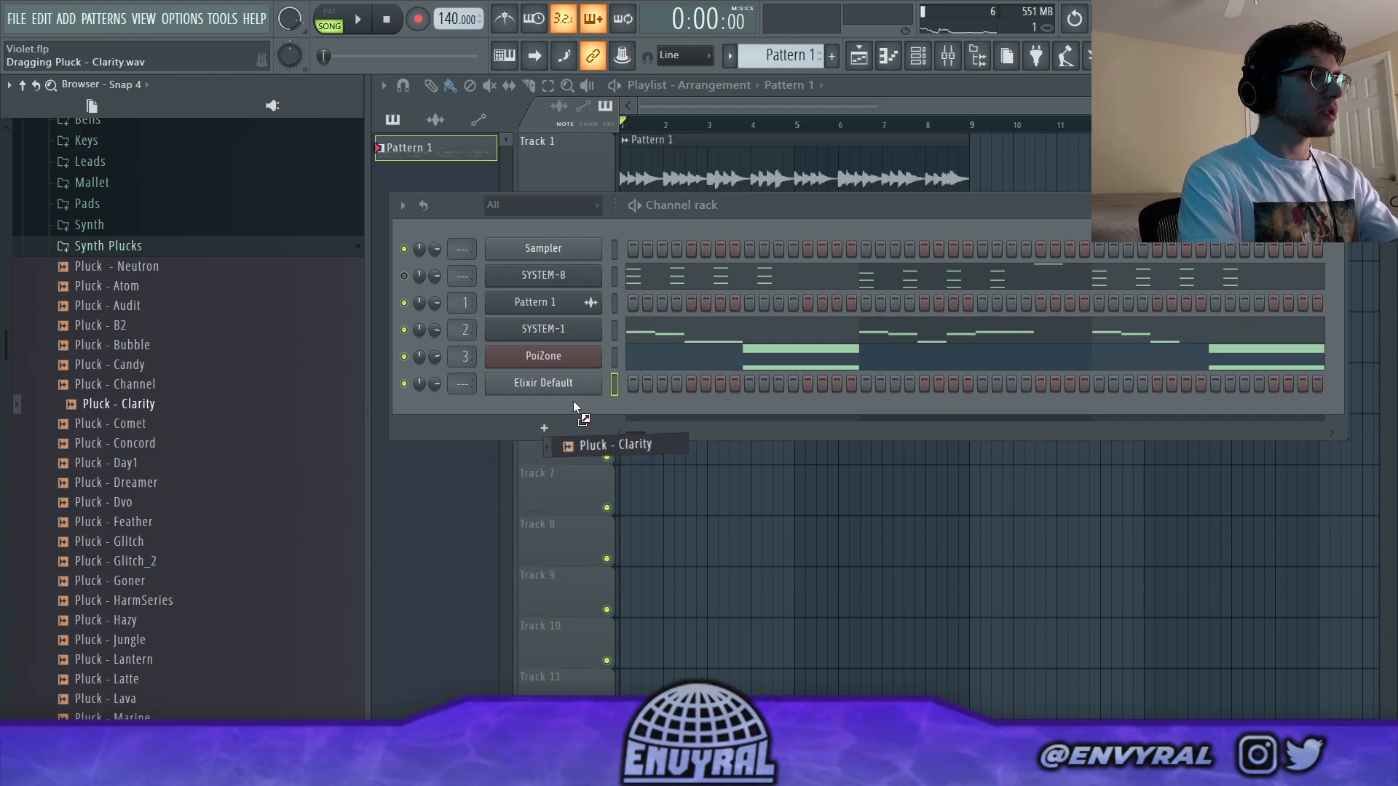
drag(574, 404, 574, 386)
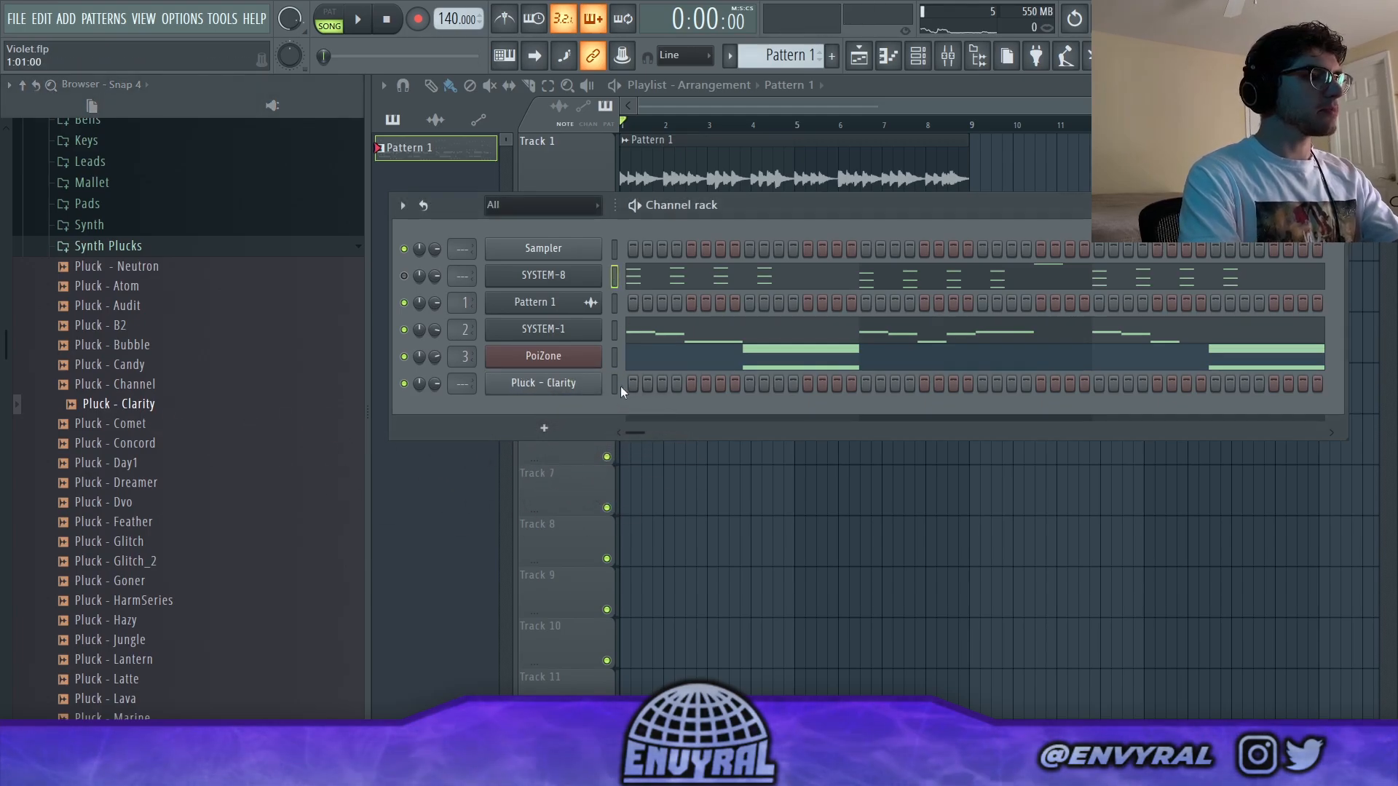
Paste the SYSTEM-8 notes into the Pluck - Clarity channel and play them with SYSTEM-1 and PoiZone muted.
key(ctrl+v)
key(space)
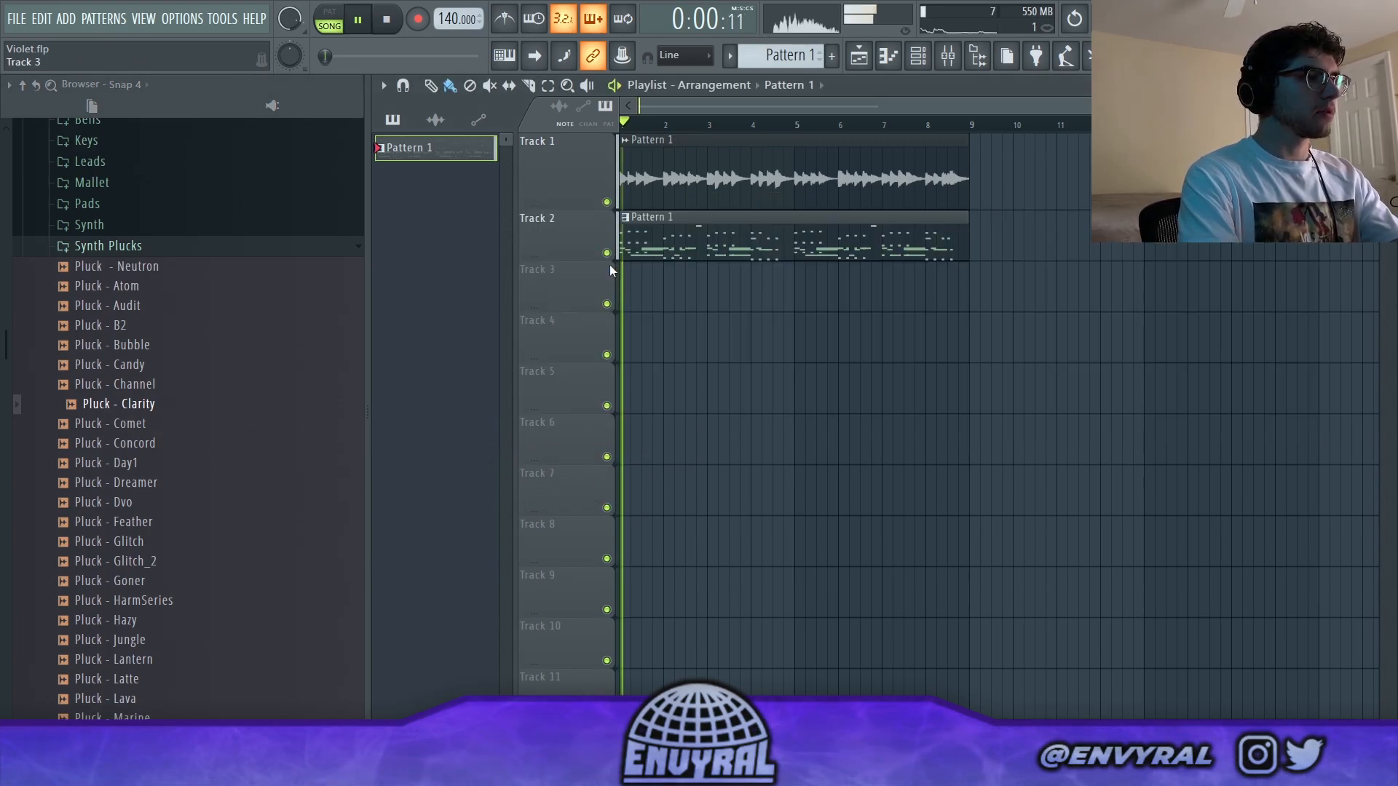
click(918, 56)
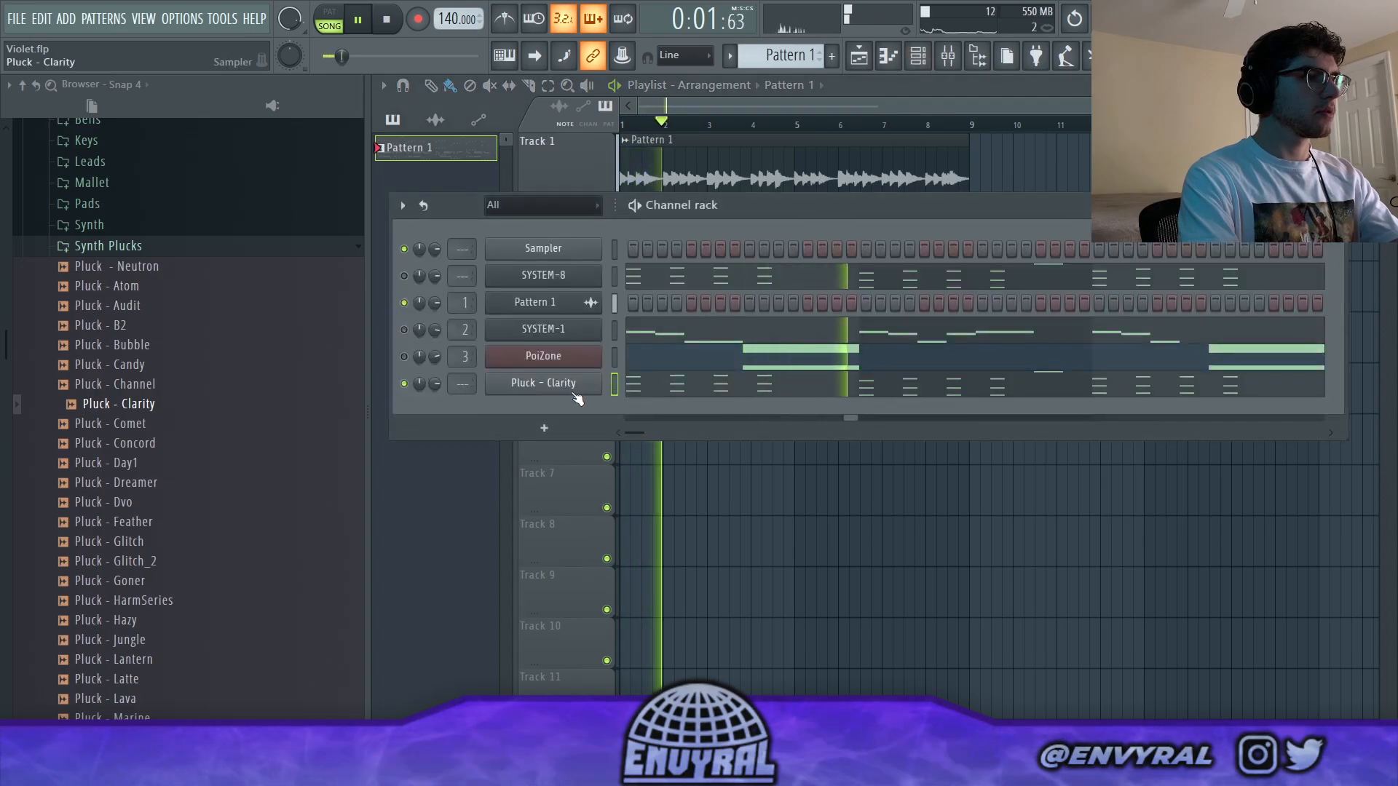
Open the pluck channel's sampler, try the Pluck - Candy sample, and replace it with Pluck - Goner while listening to the loop.
click(574, 390)
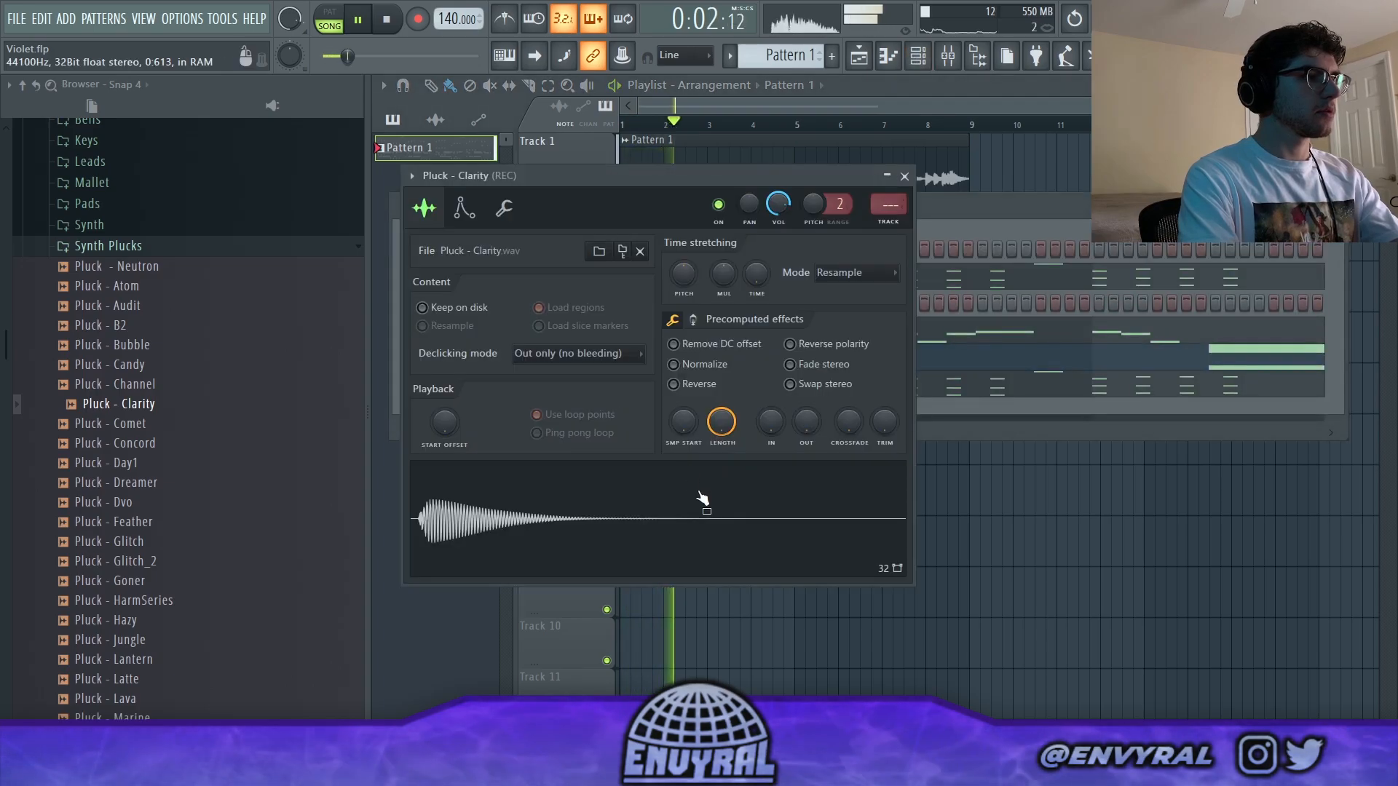
key(space)
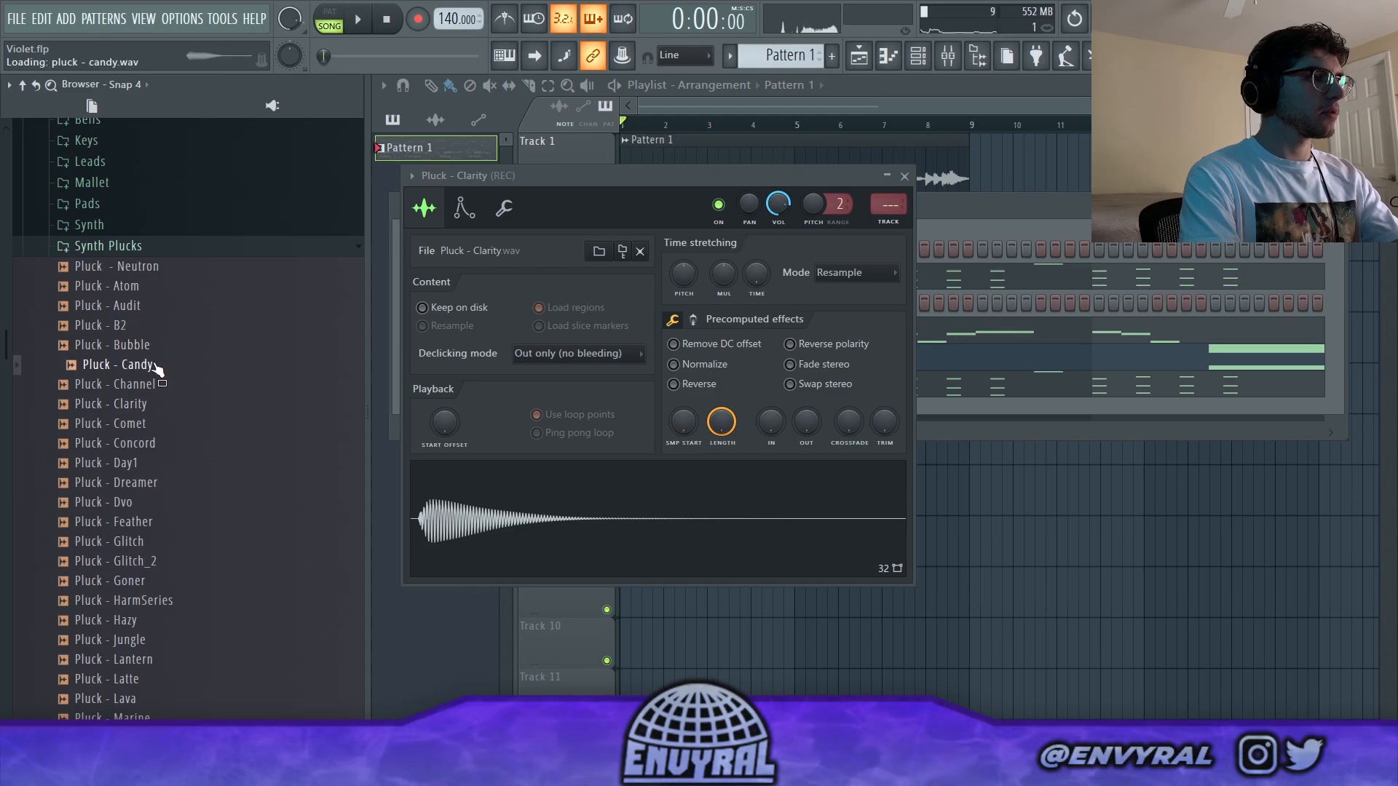
drag(159, 375, 522, 526)
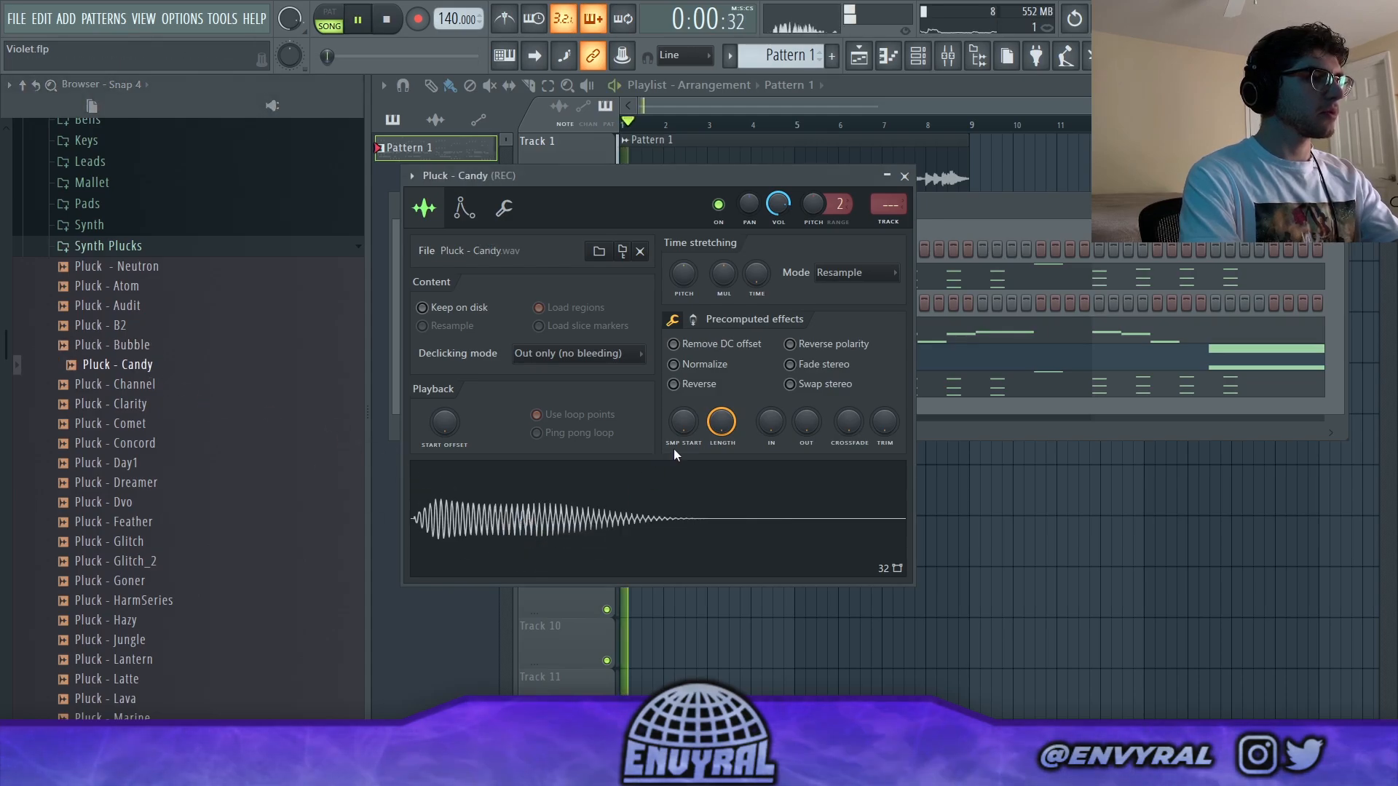
drag(117, 580, 525, 524)
key(space)
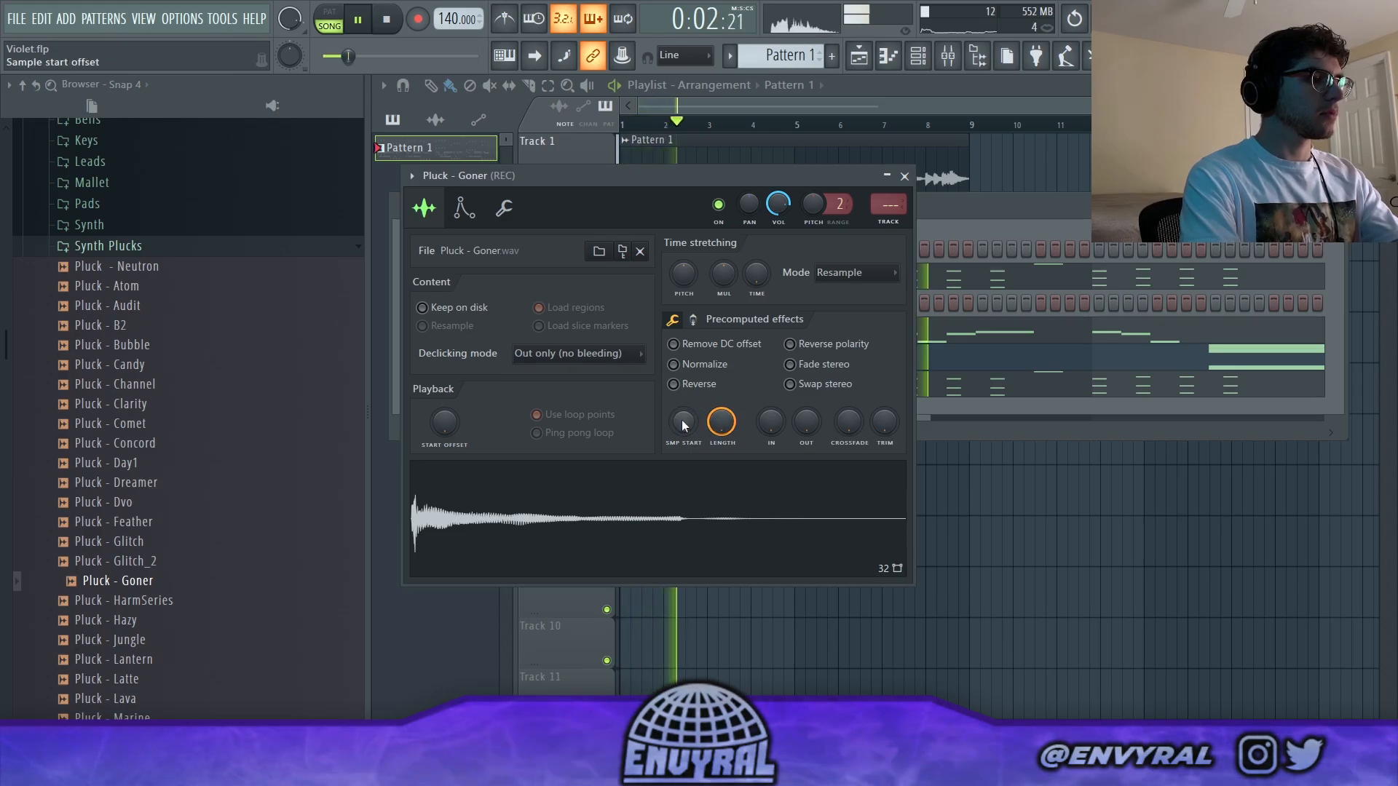
Normalize the Pluck - Goner sample and close its sampler window during playback.
click(673, 364)
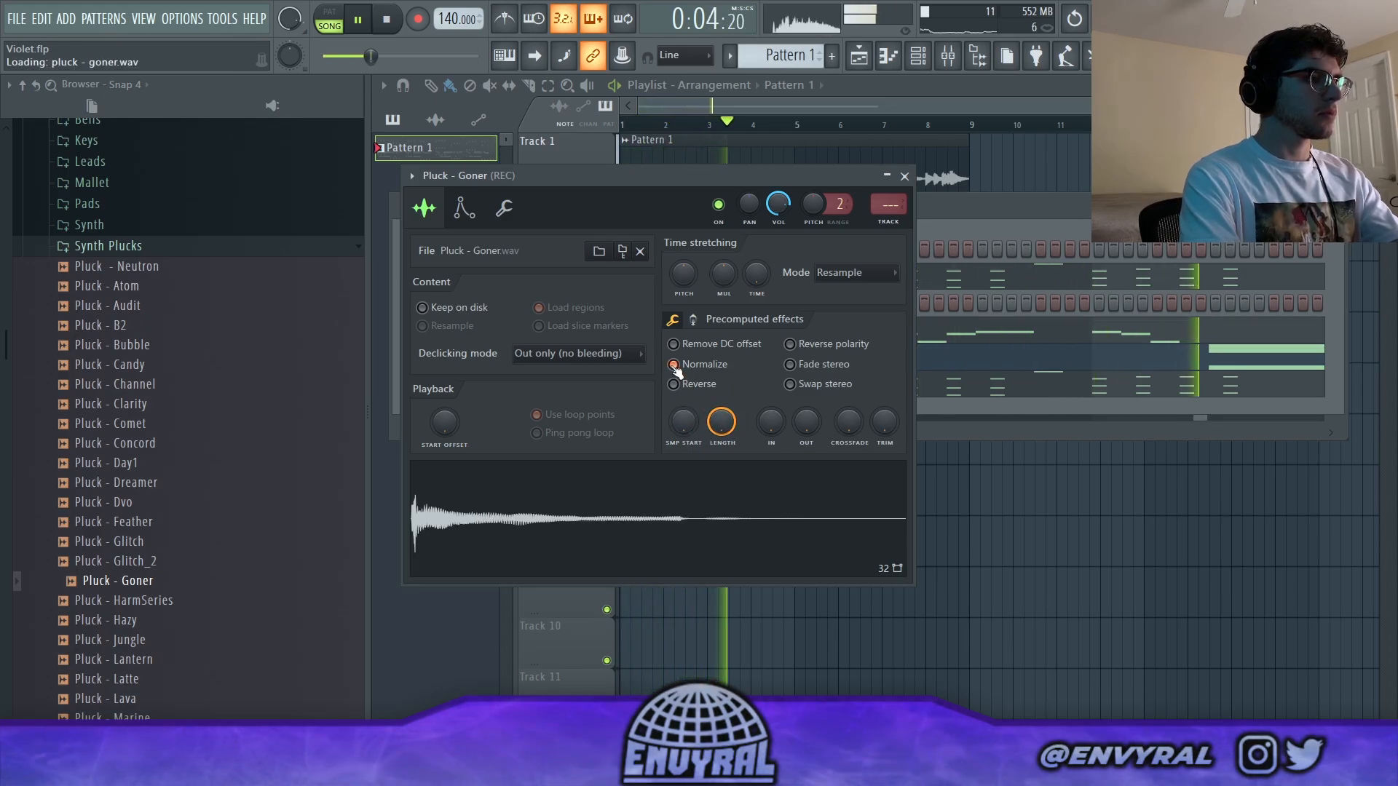
key(space)
key(Escape)
drag(717, 209, 825, 274)
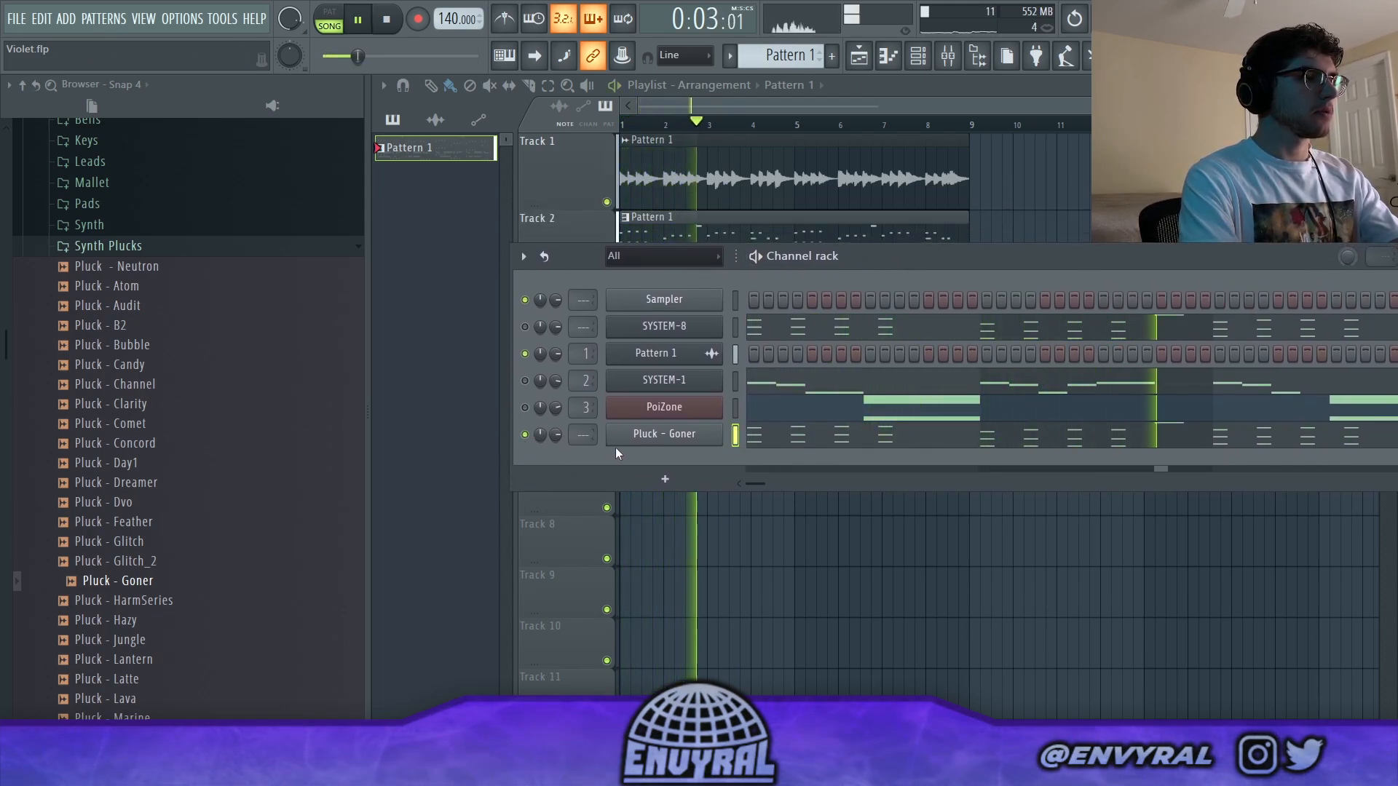
Replay the loop from the start and compare it with the Pluck - Goner channel muted and unmuted.
key(space)
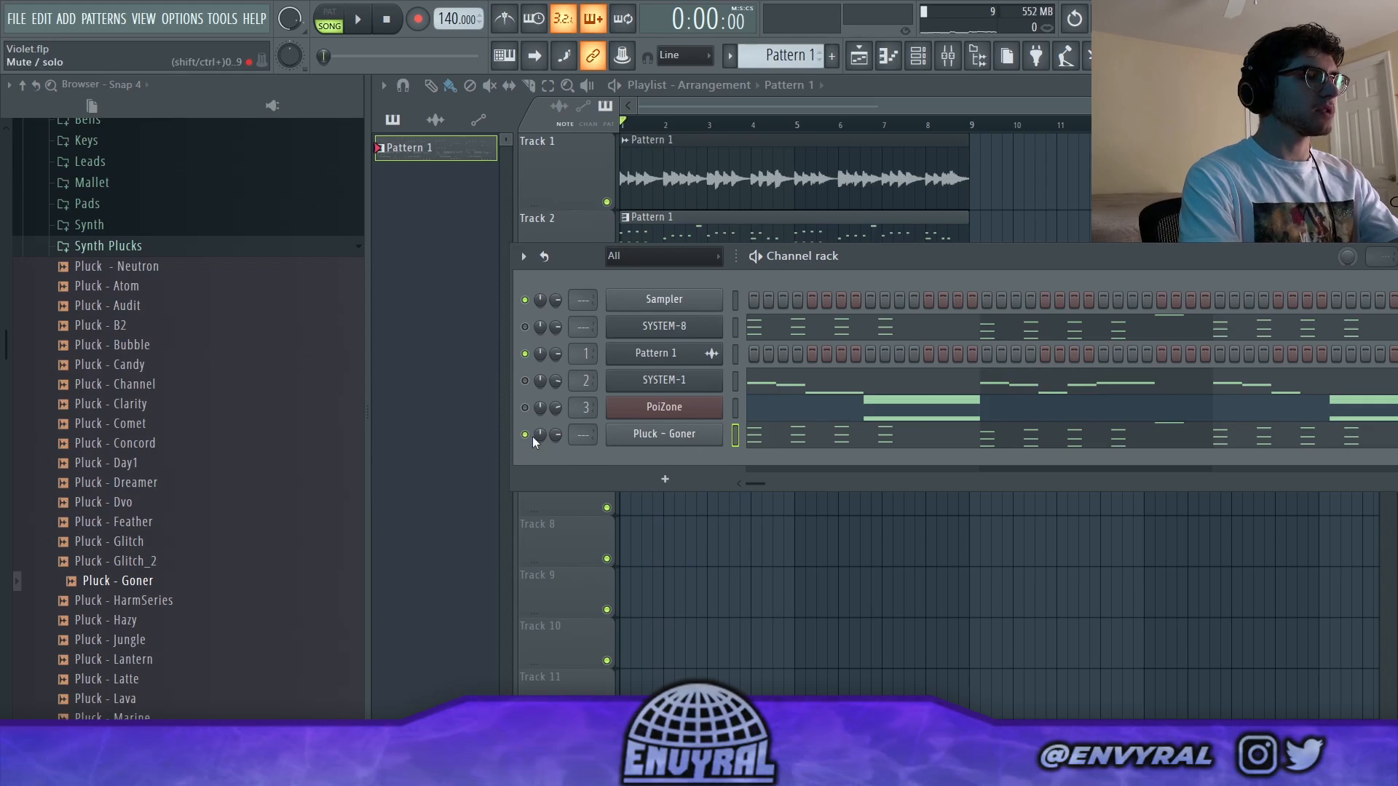
key(space)
drag(895, 262, 840, 324)
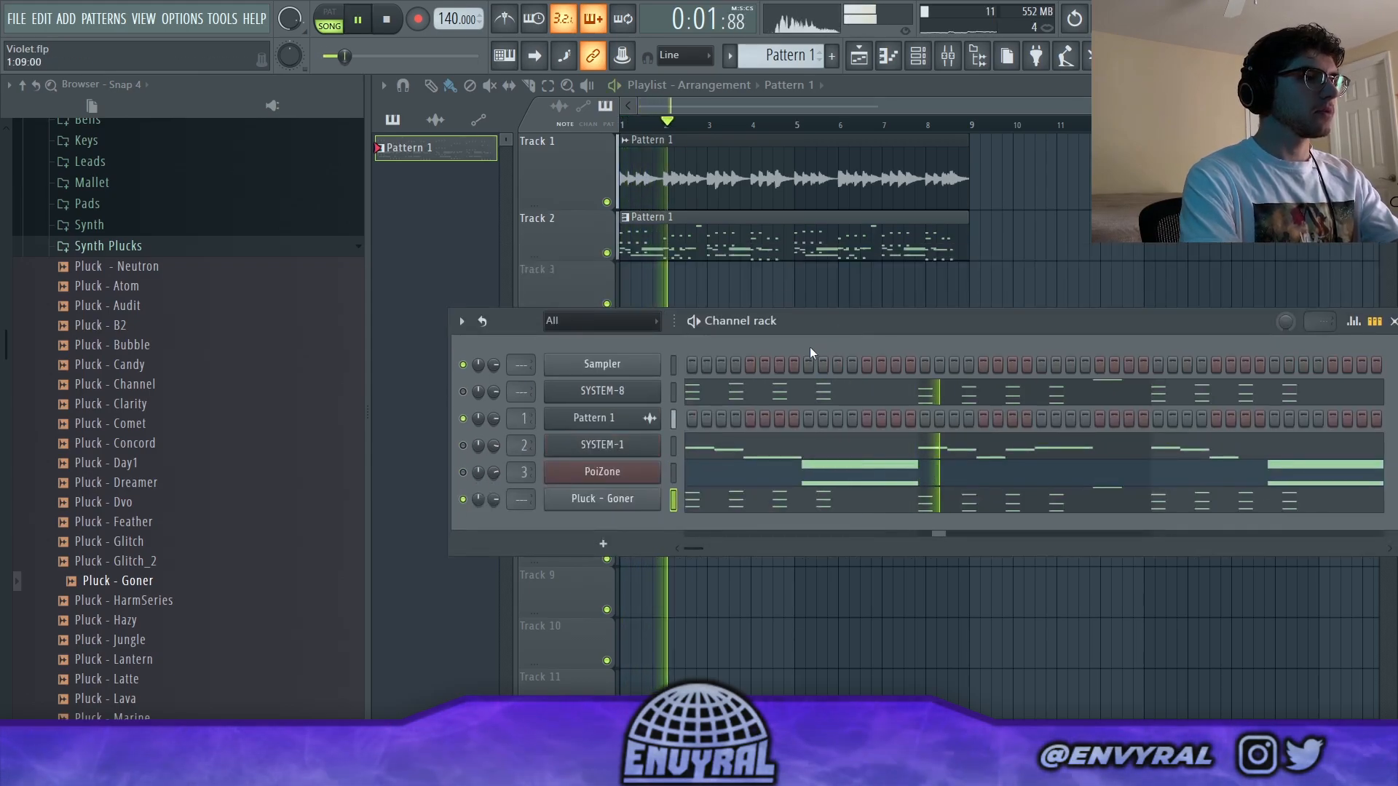
click(463, 499)
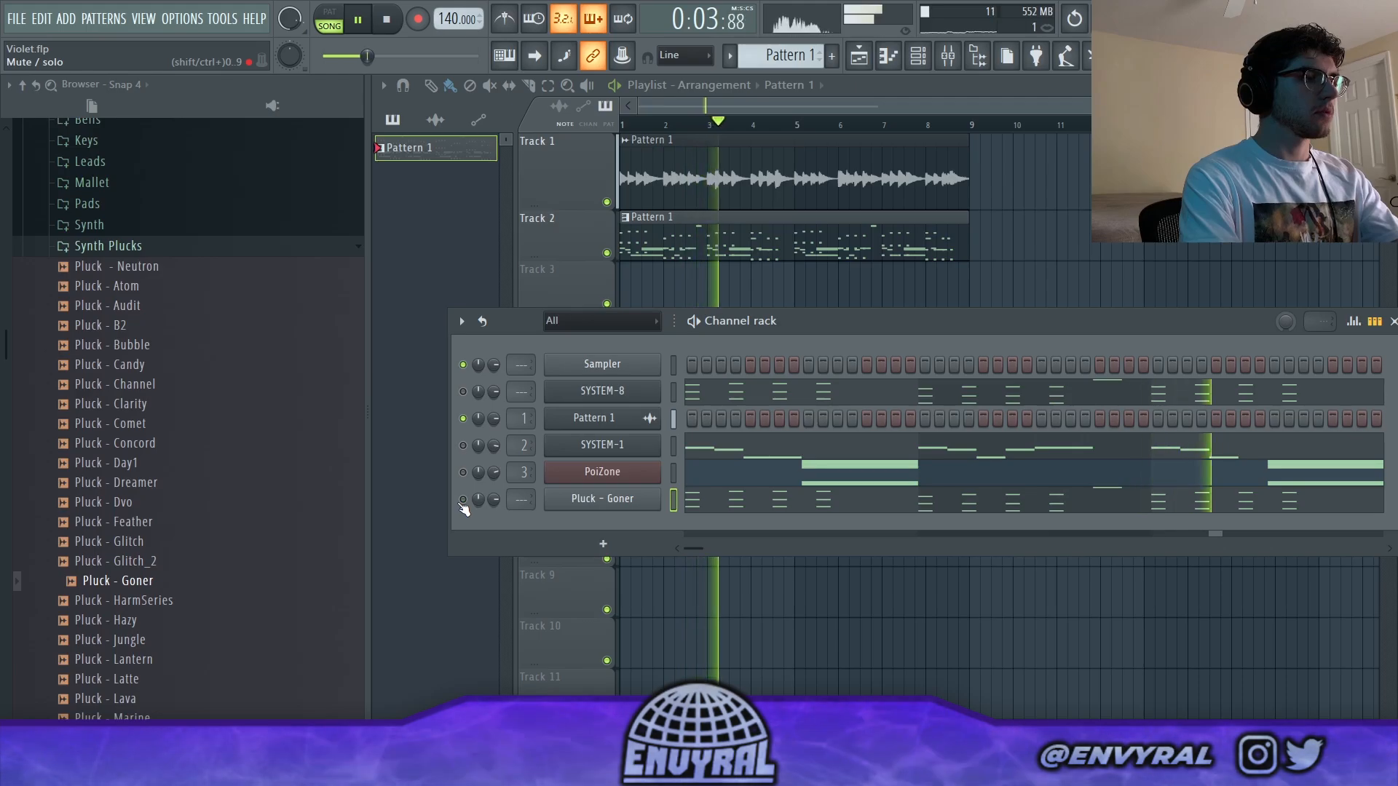
click(463, 500)
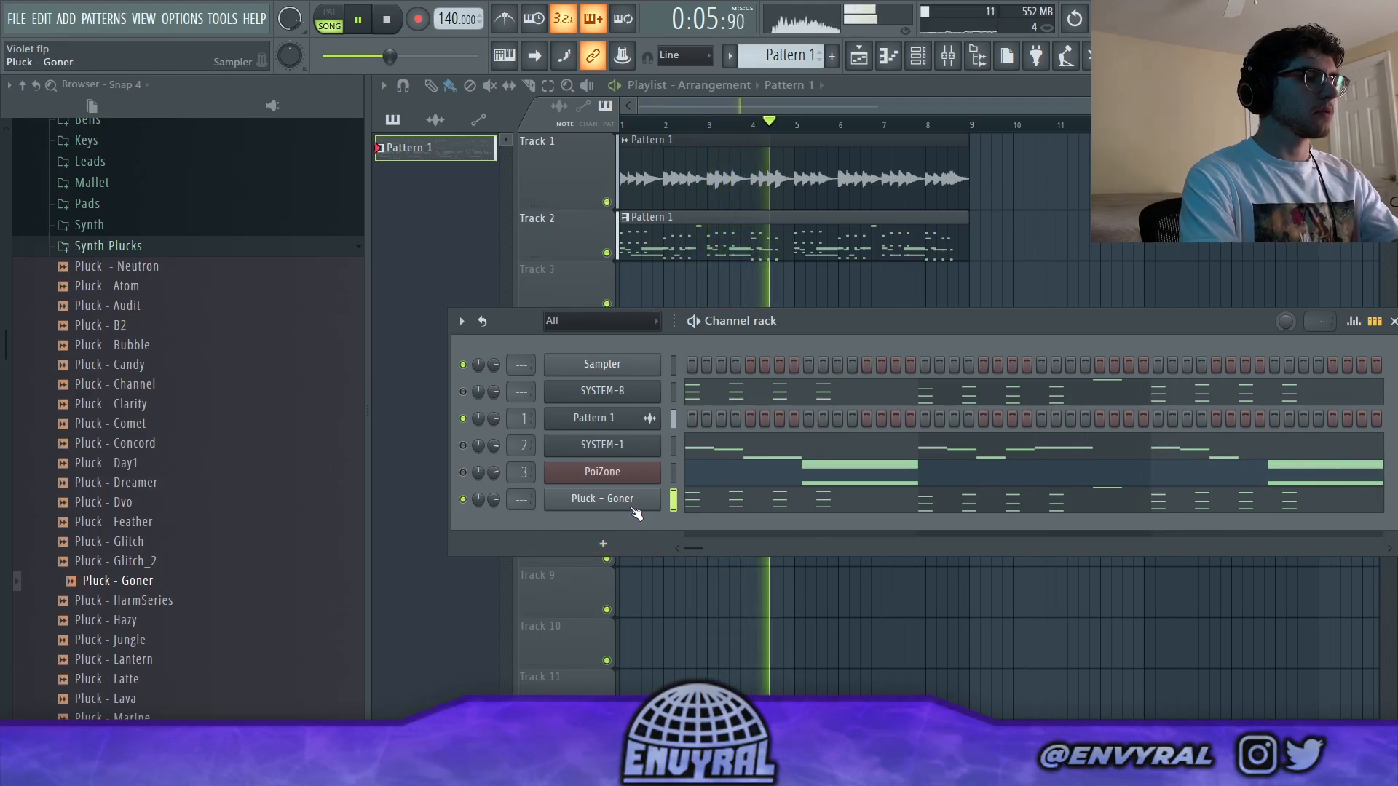
key(space)
Add ValhallaVintageVerb to the Pluck - Goner insert and try the Gated Chorus Verb preset at a 27.2% mix.
key(F9)
click(985, 465)
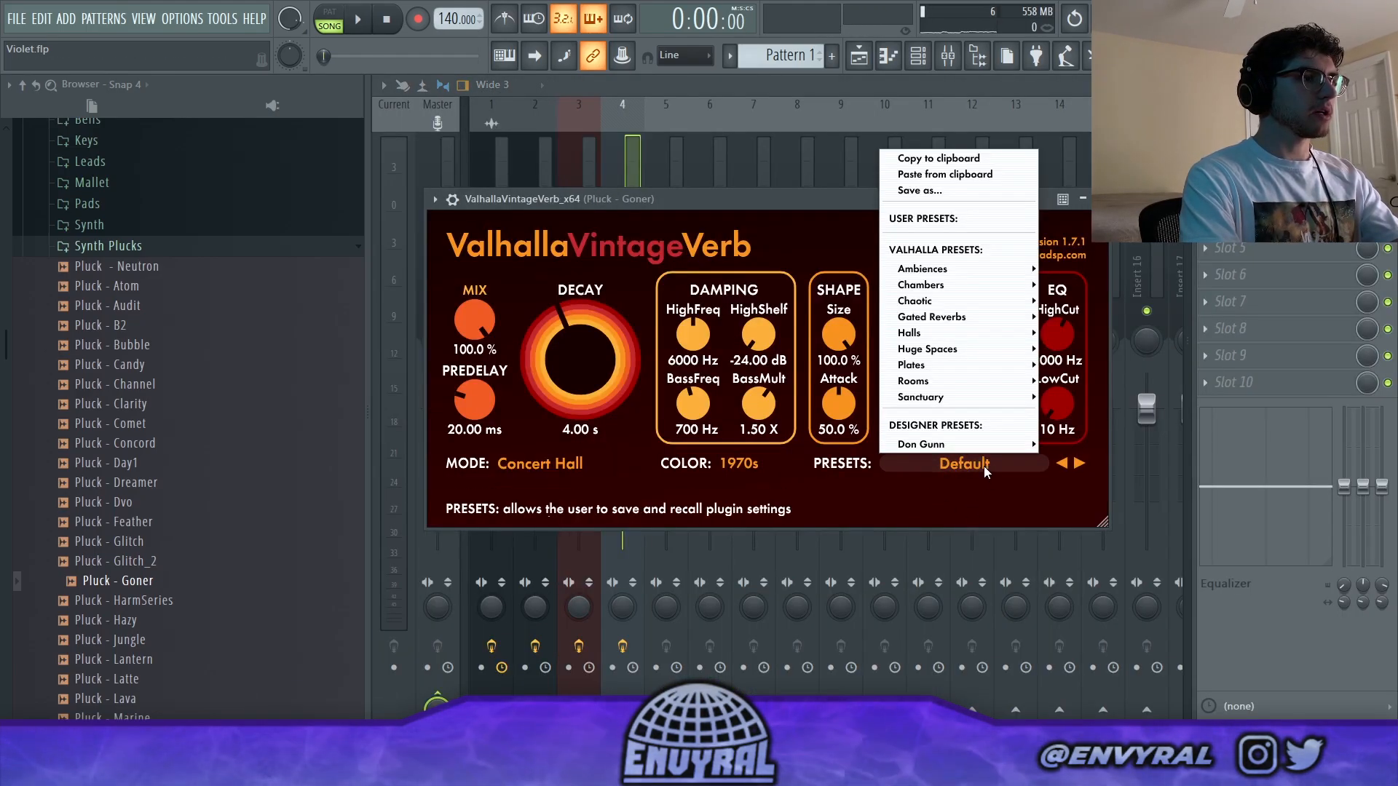
mouse_move(954, 348)
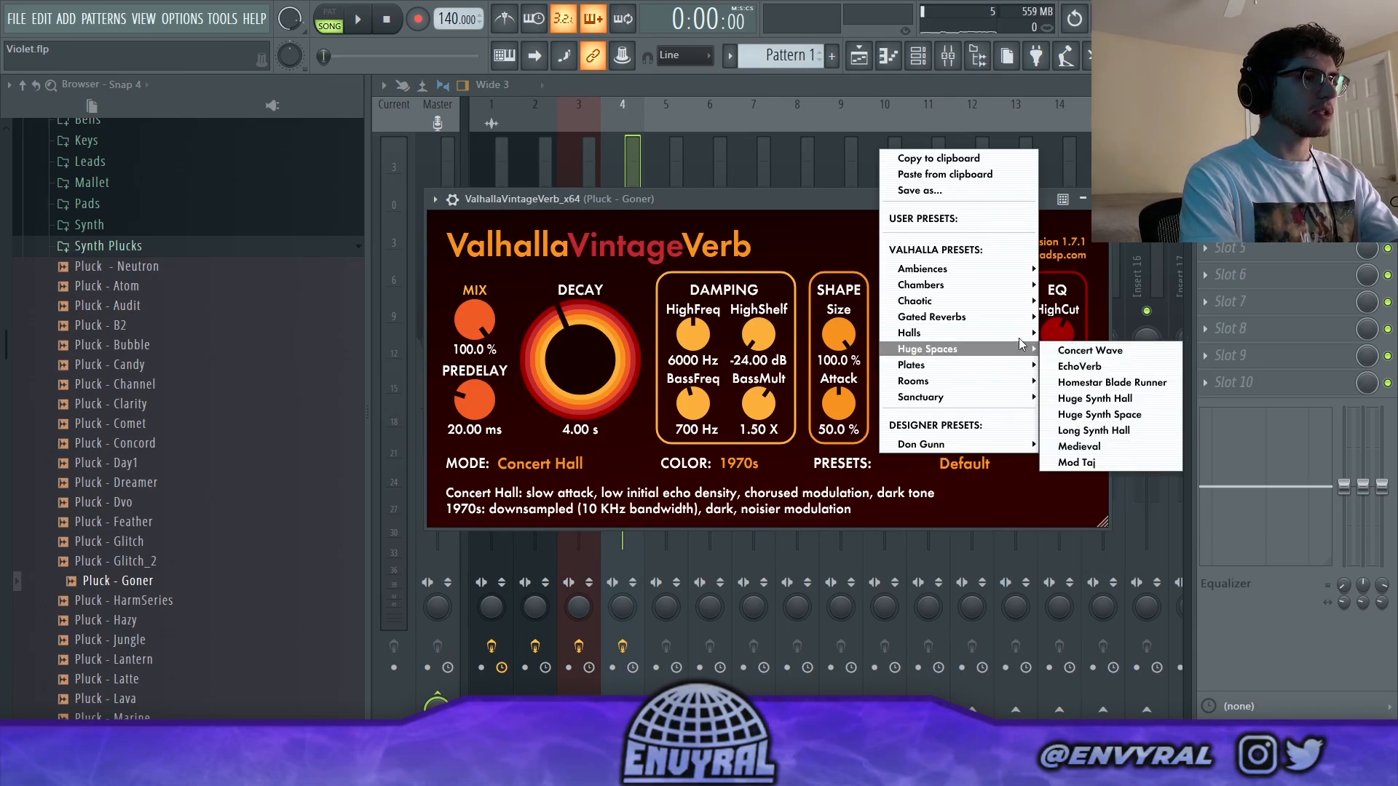
mouse_move(947, 318)
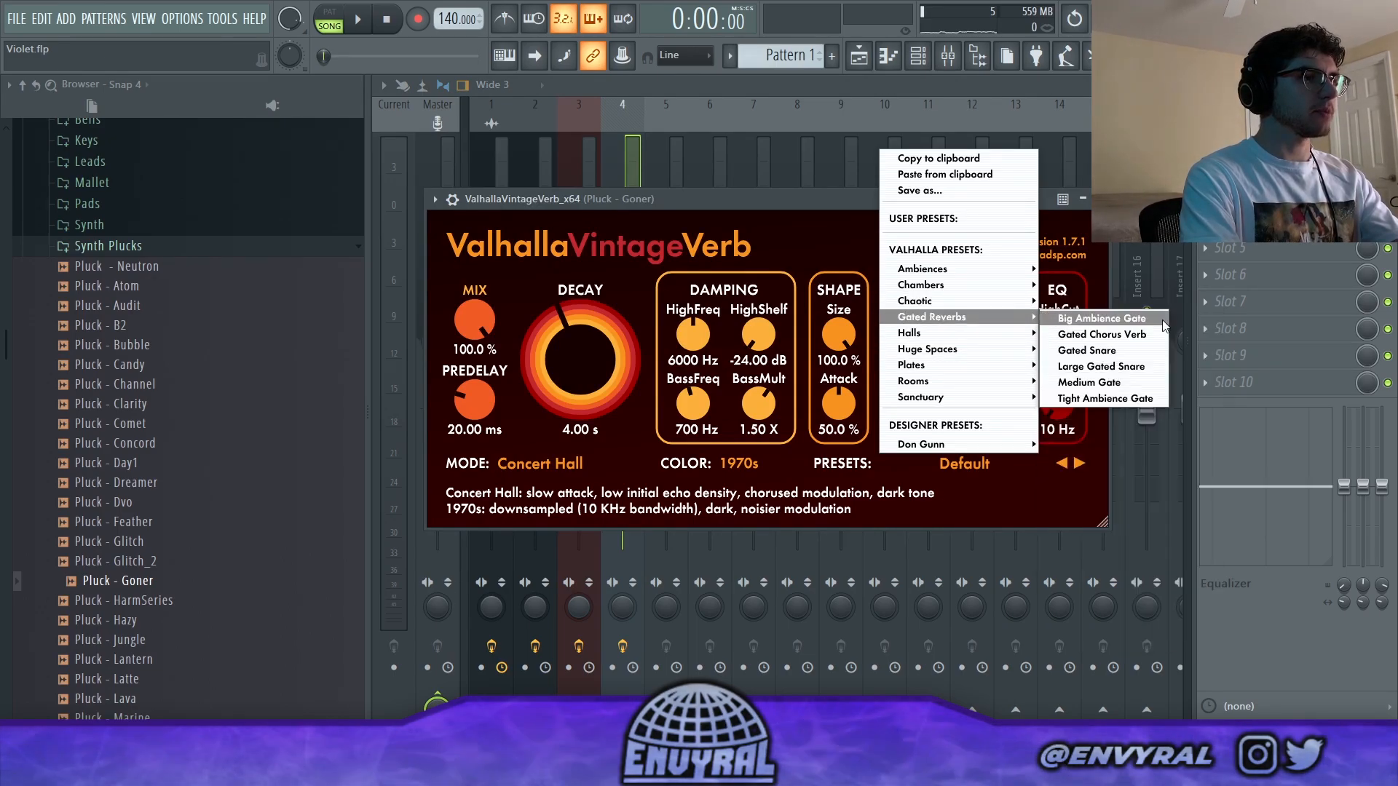
click(1124, 340)
drag(475, 320, 486, 351)
key(space)
Switch the pluck's reverb to the Steel Plate preset with a 20.4% mix and a 1.95 s decay while playing the loop.
click(626, 183)
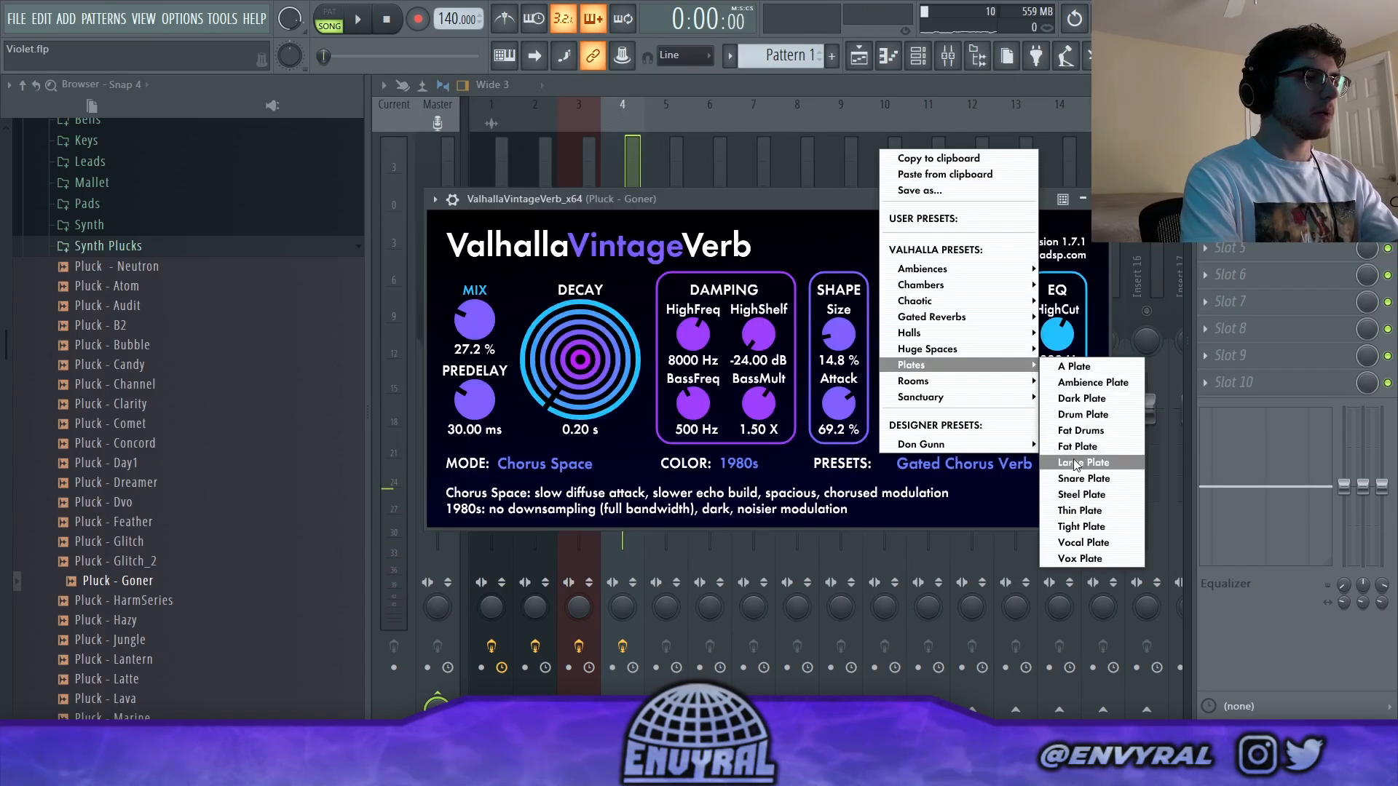
click(1077, 491)
key(space)
drag(474, 320, 535, 403)
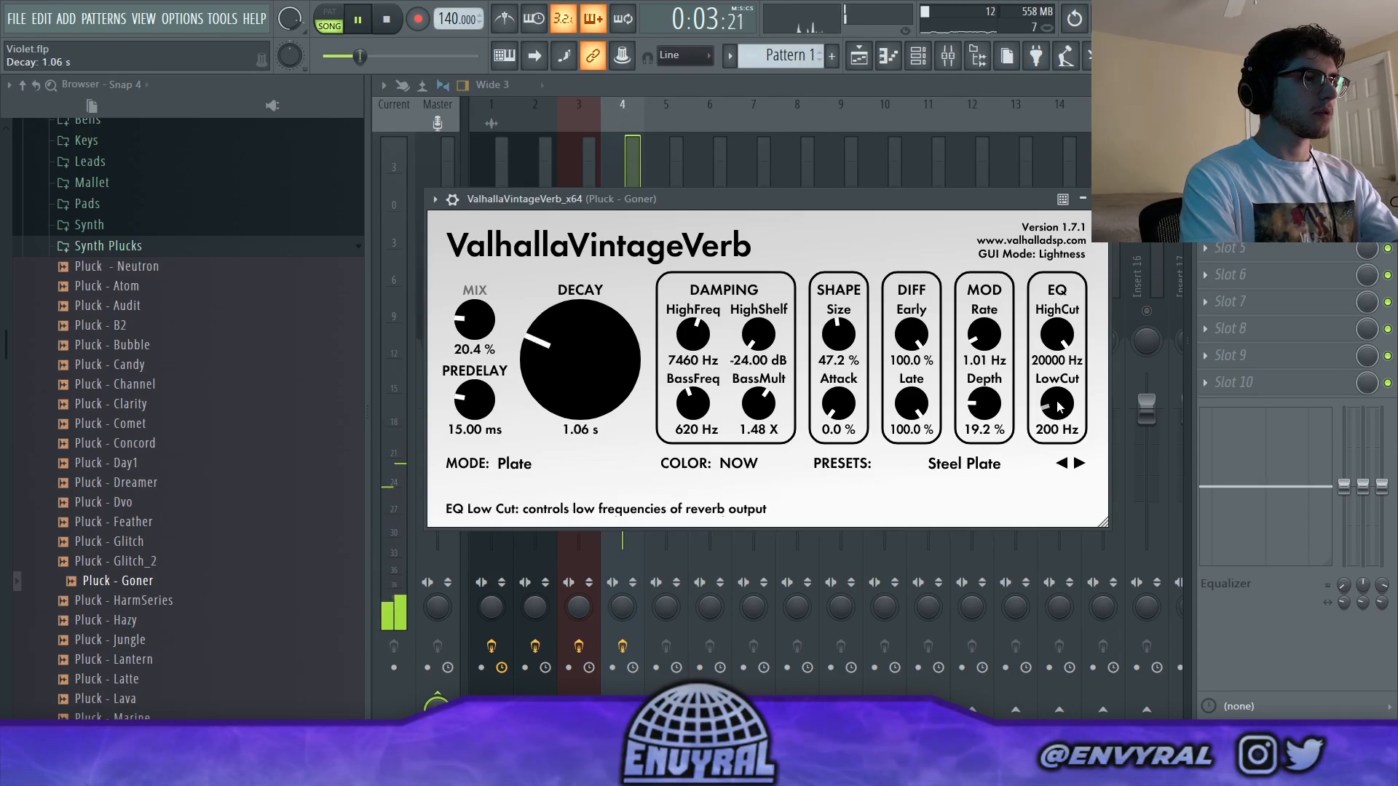
drag(597, 356, 591, 337)
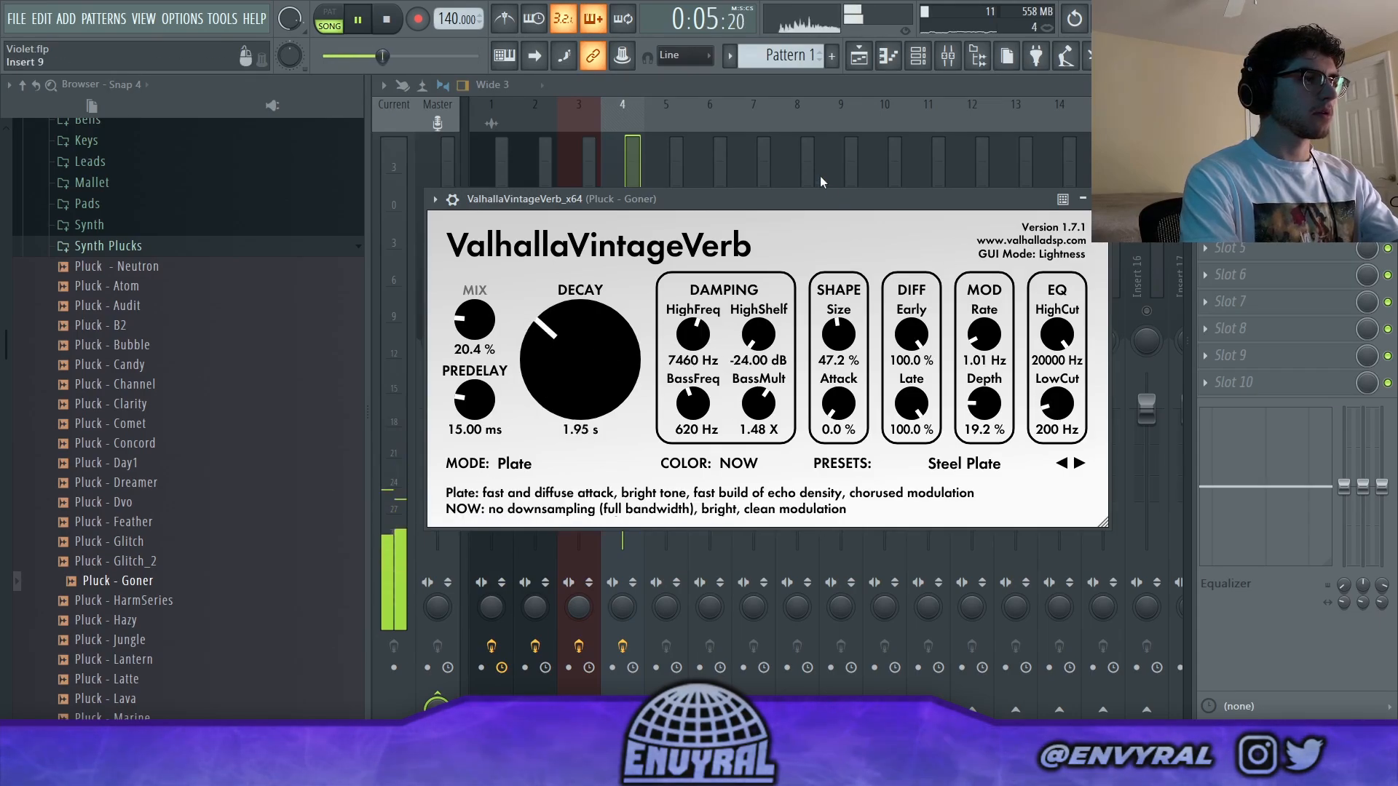
click(655, 172)
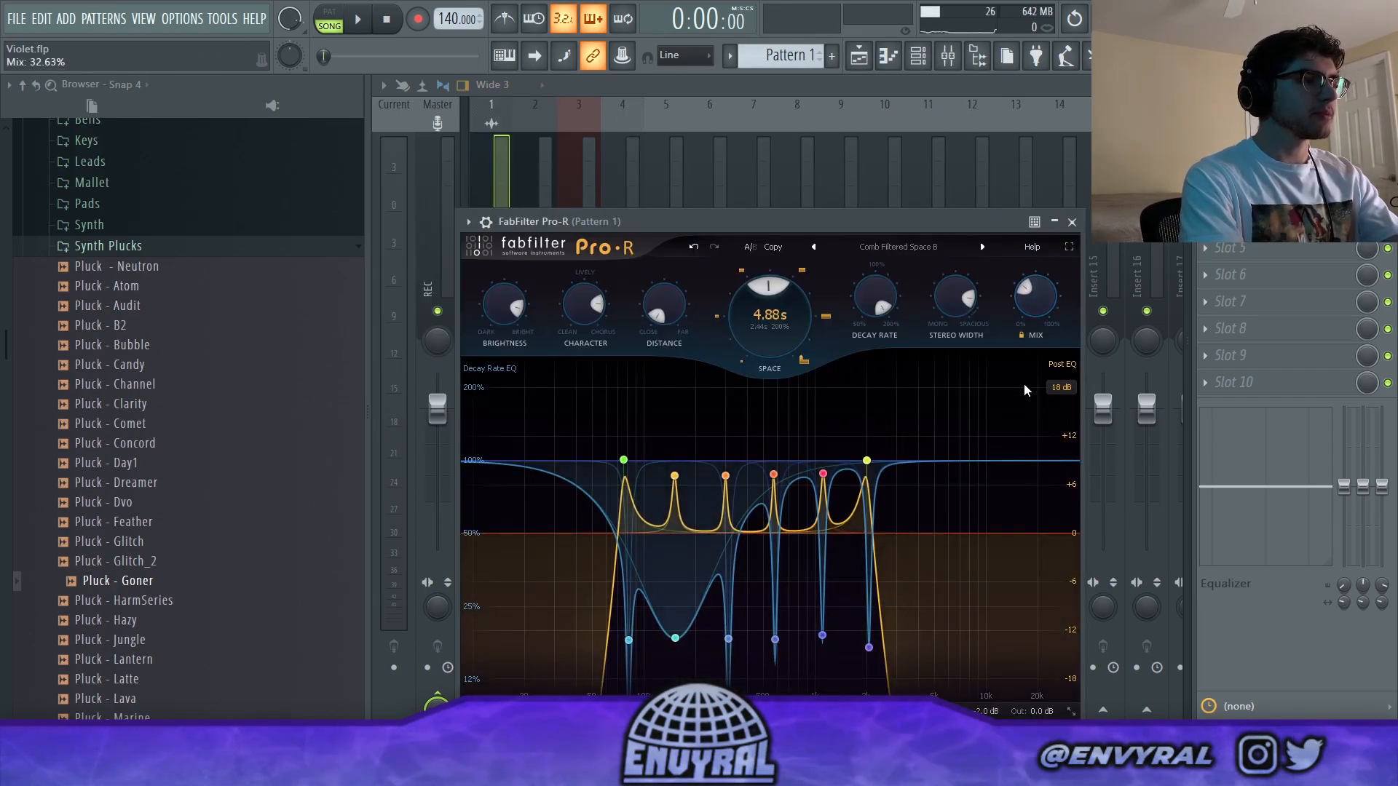
Play the loop and replace the Comb Filtered Space B preset in the Pattern 1 insert's Pro-R reverb with Medium Chamber.
key(space)
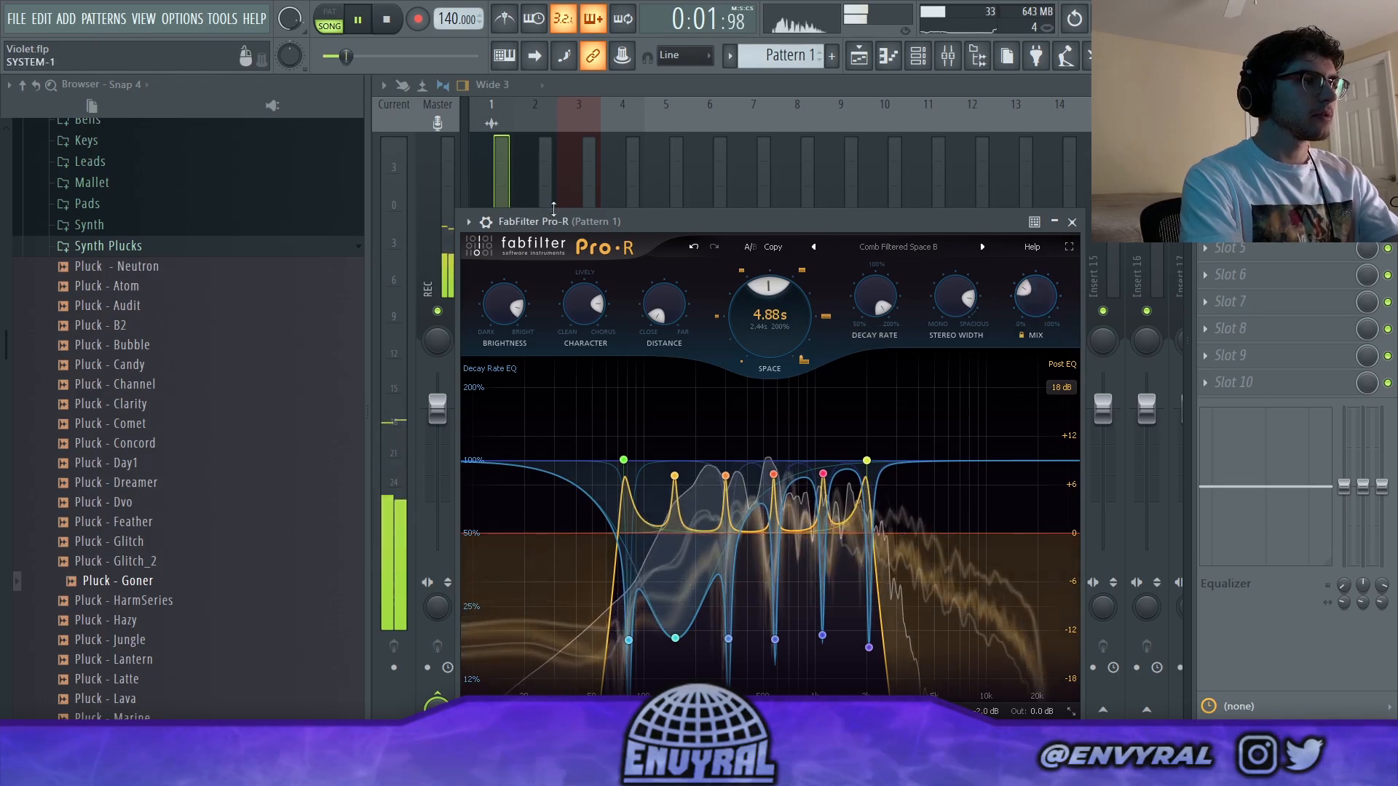
click(904, 246)
mouse_move(892, 301)
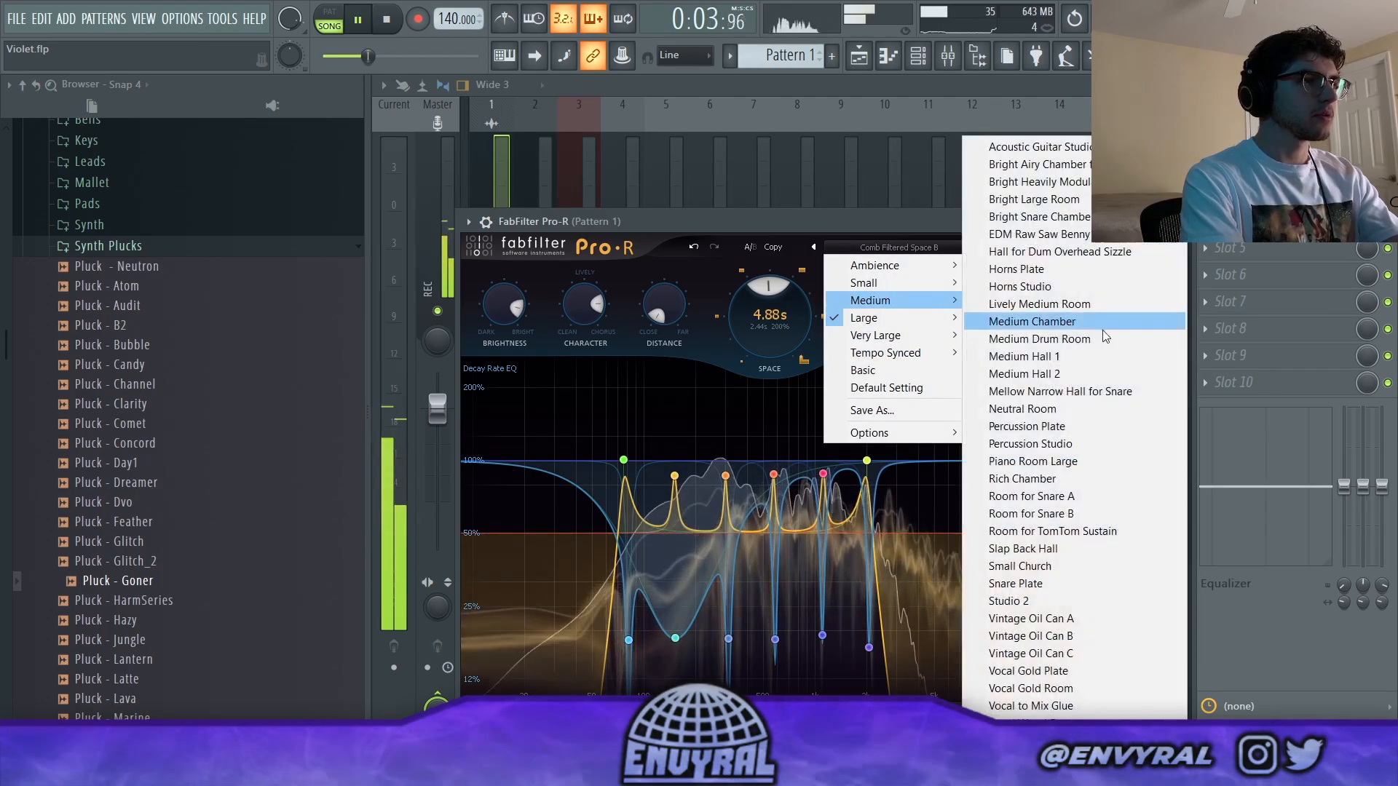
click(1090, 320)
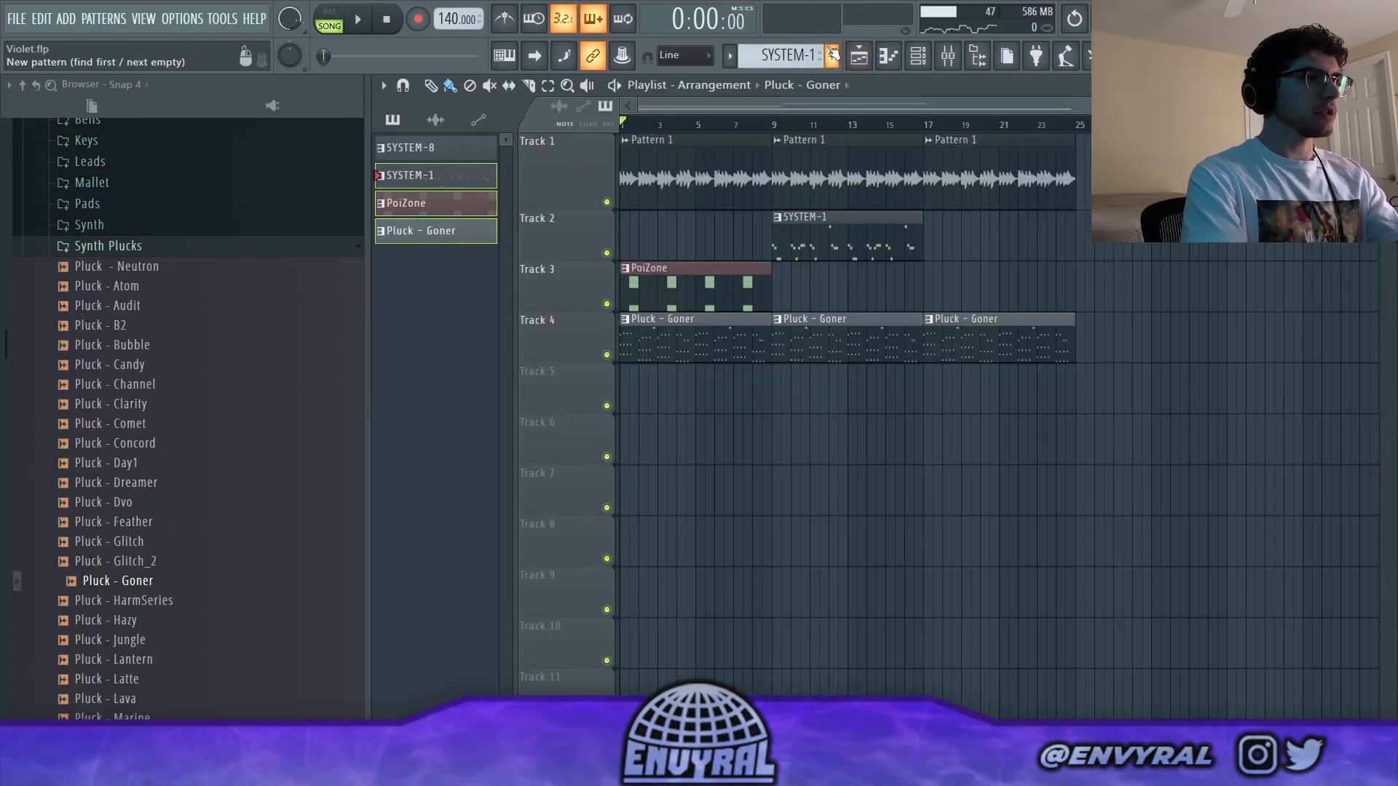
Create Pattern 5, place it on Track 5 from bar 1 to bar 9, and add a Morphine channel.
click(832, 54)
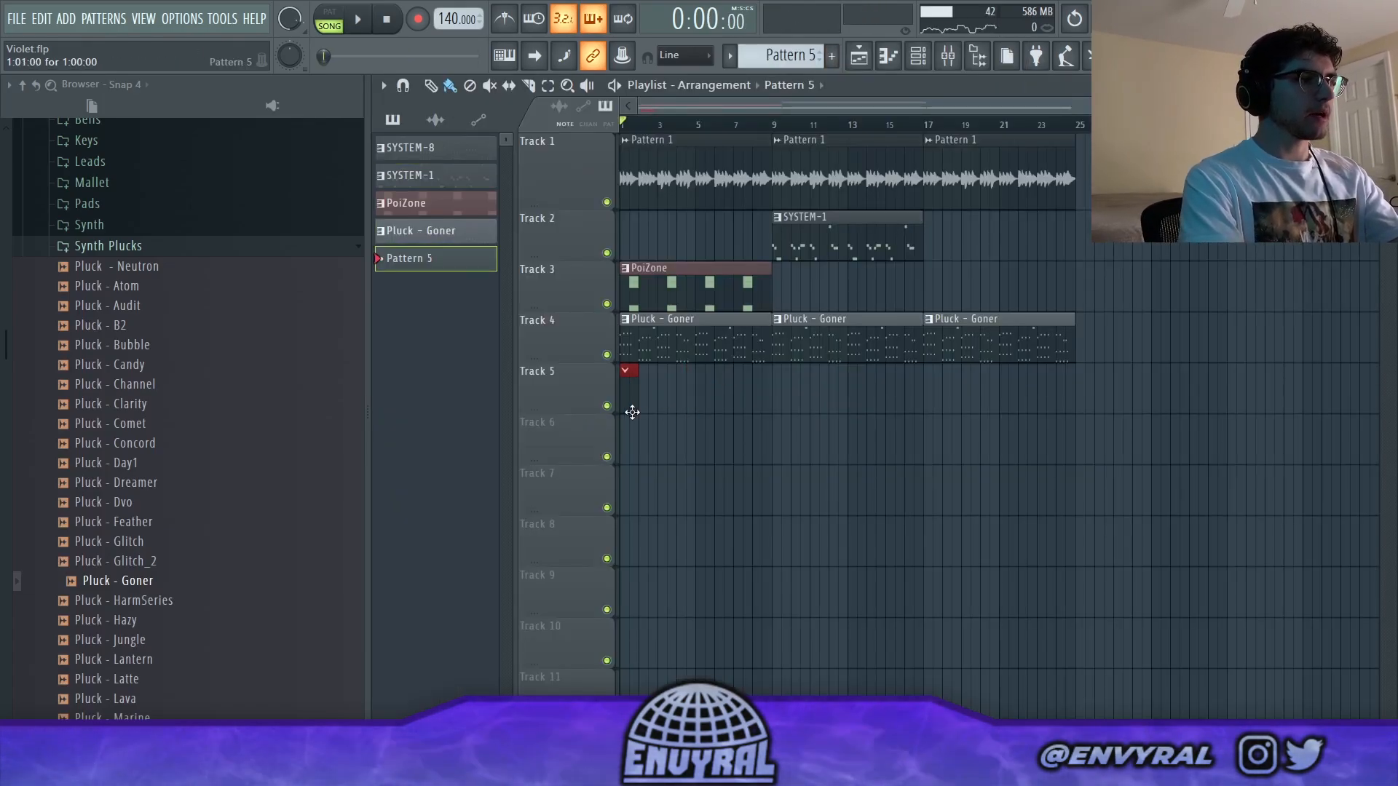
drag(632, 412, 746, 395)
click(918, 54)
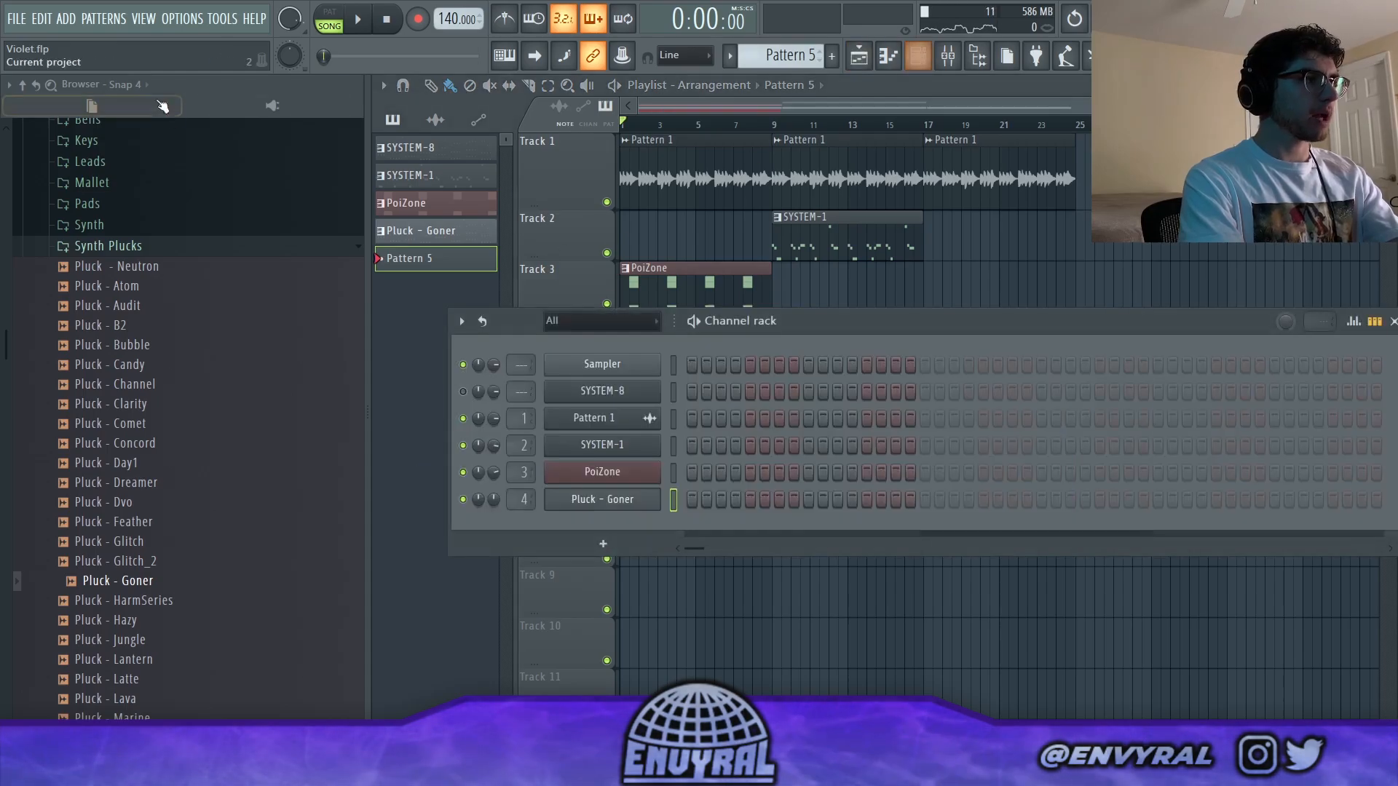
click(66, 19)
click(683, 282)
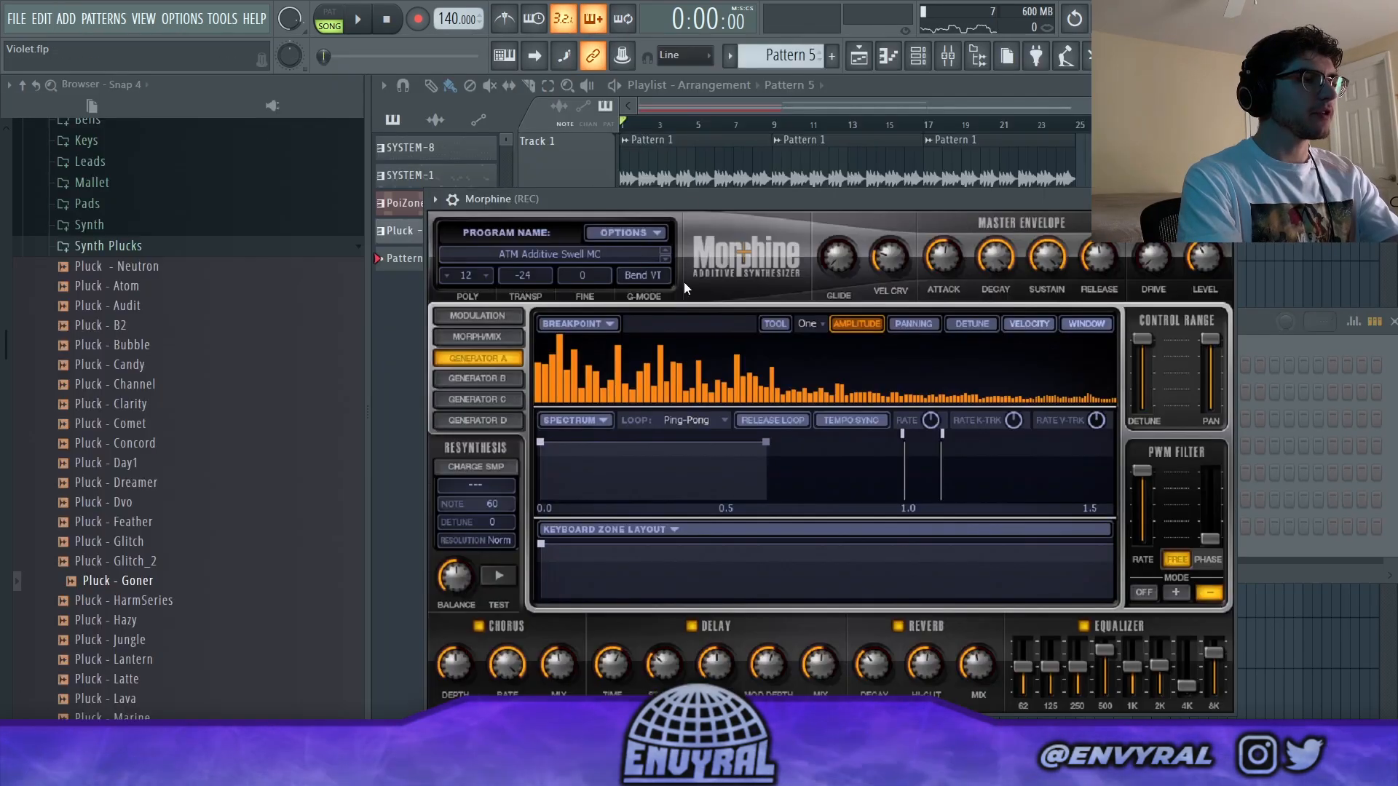
Audition Morphine's Pads & Atmos presets, including PAD Sing To Sleep MC, PAD Syncer FG and PAD Sleepy.
click(613, 259)
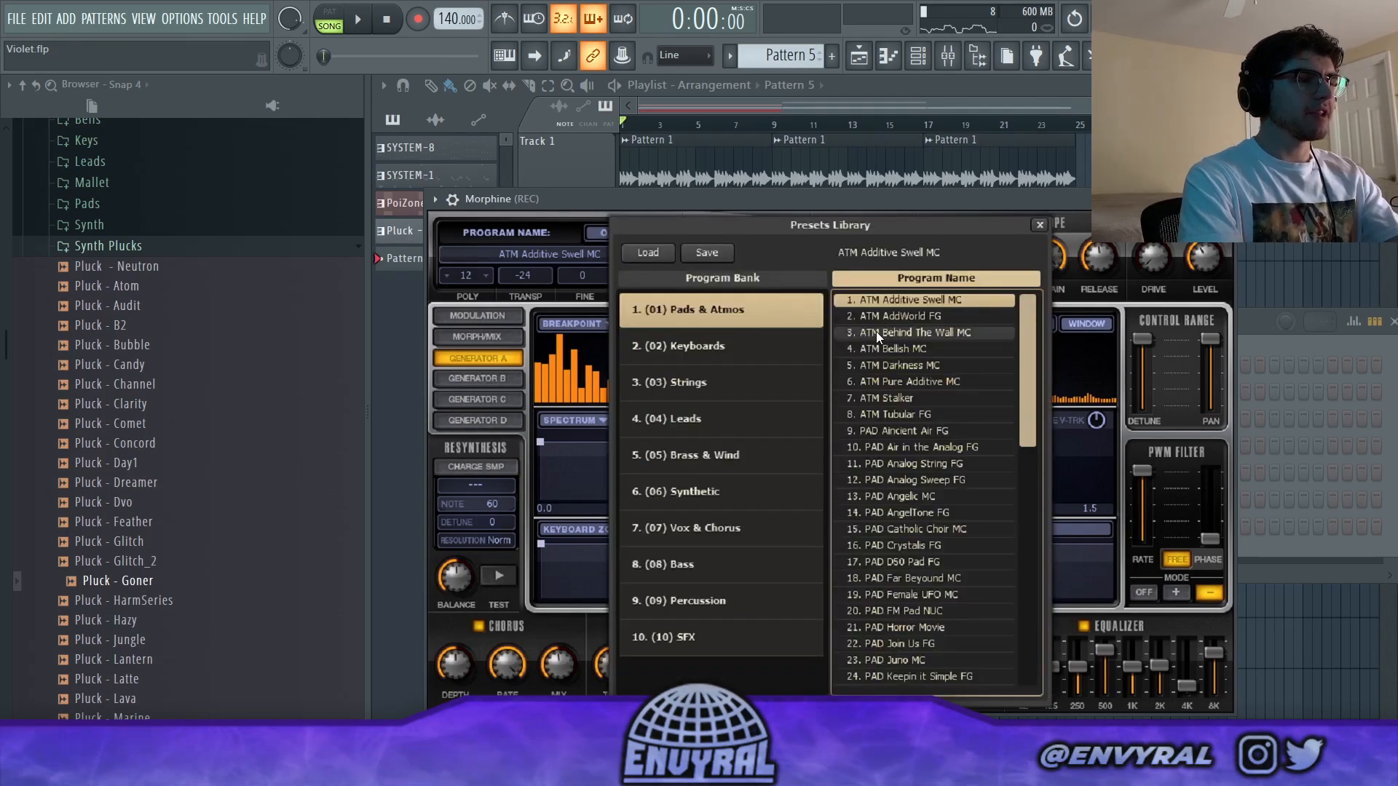
scroll(875, 331, down, 10)
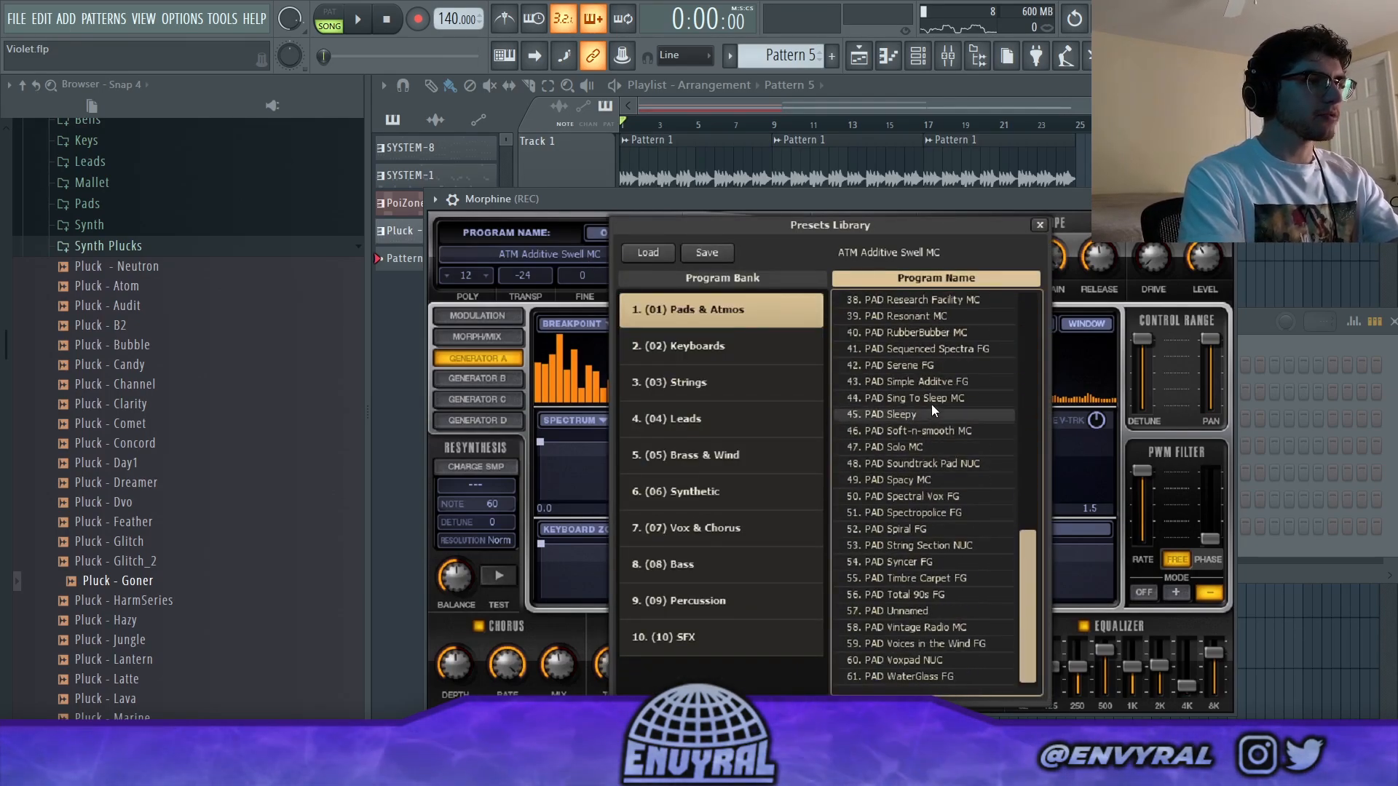
click(933, 399)
click(919, 563)
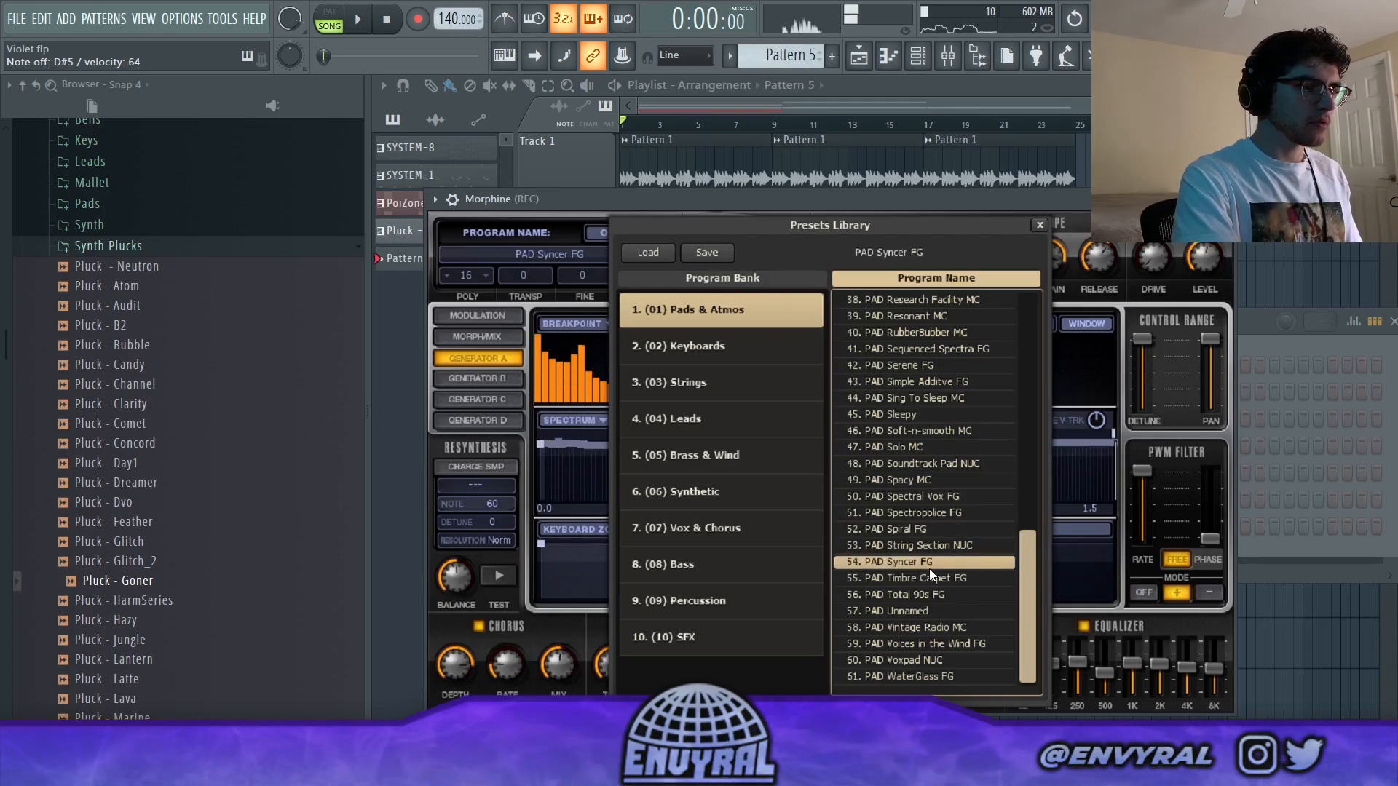
click(923, 414)
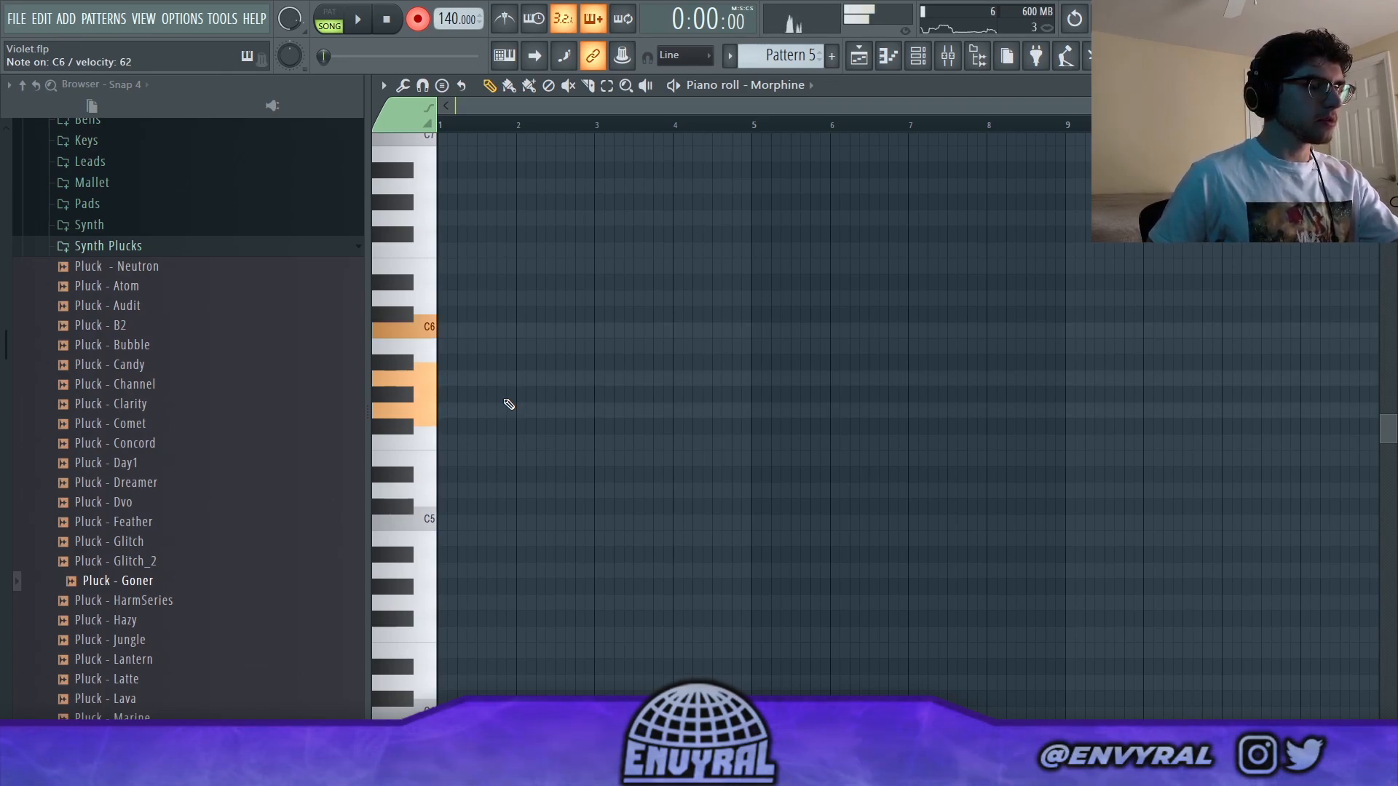
Record an eight-bar phrase of short two-note Morphine chords into Pattern 5 over the playing loop.
key(space)
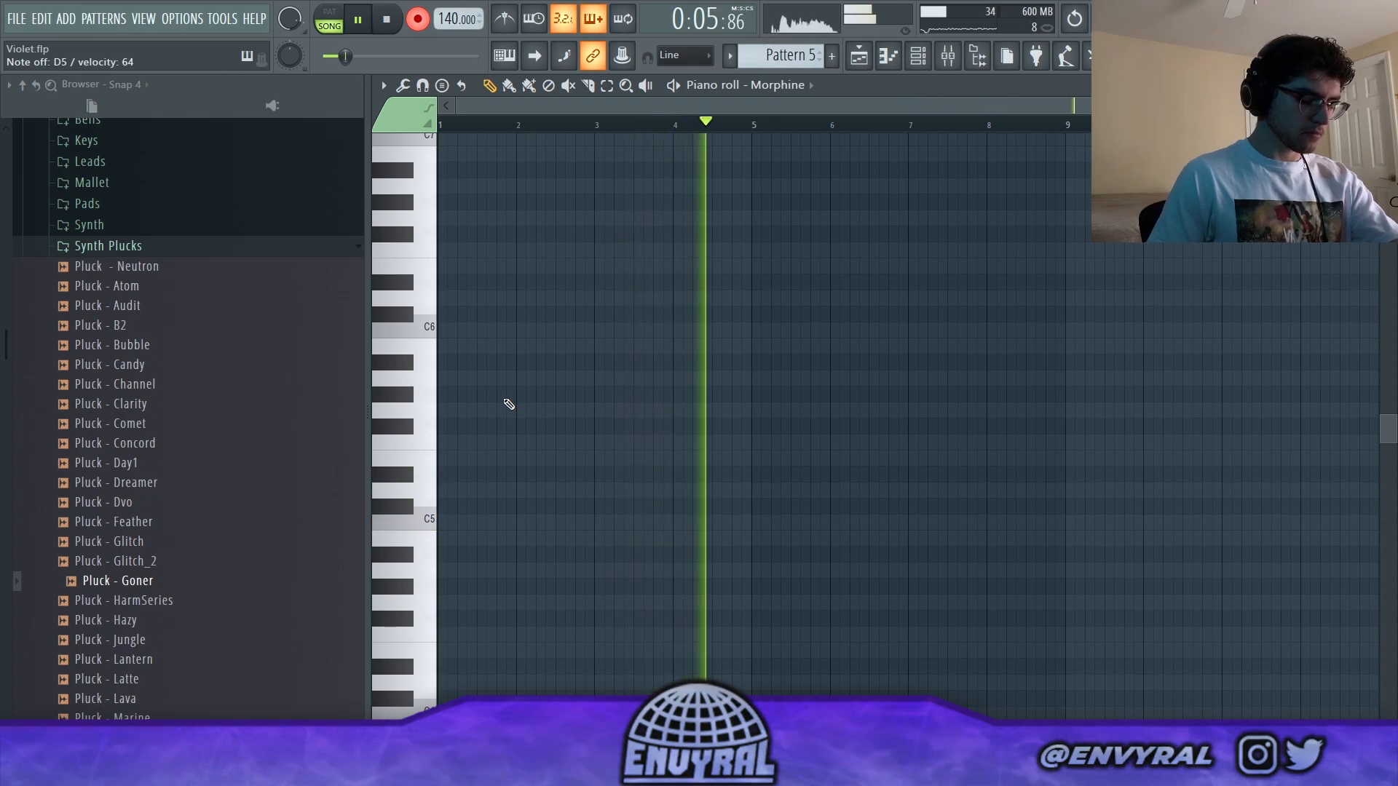
key(space)
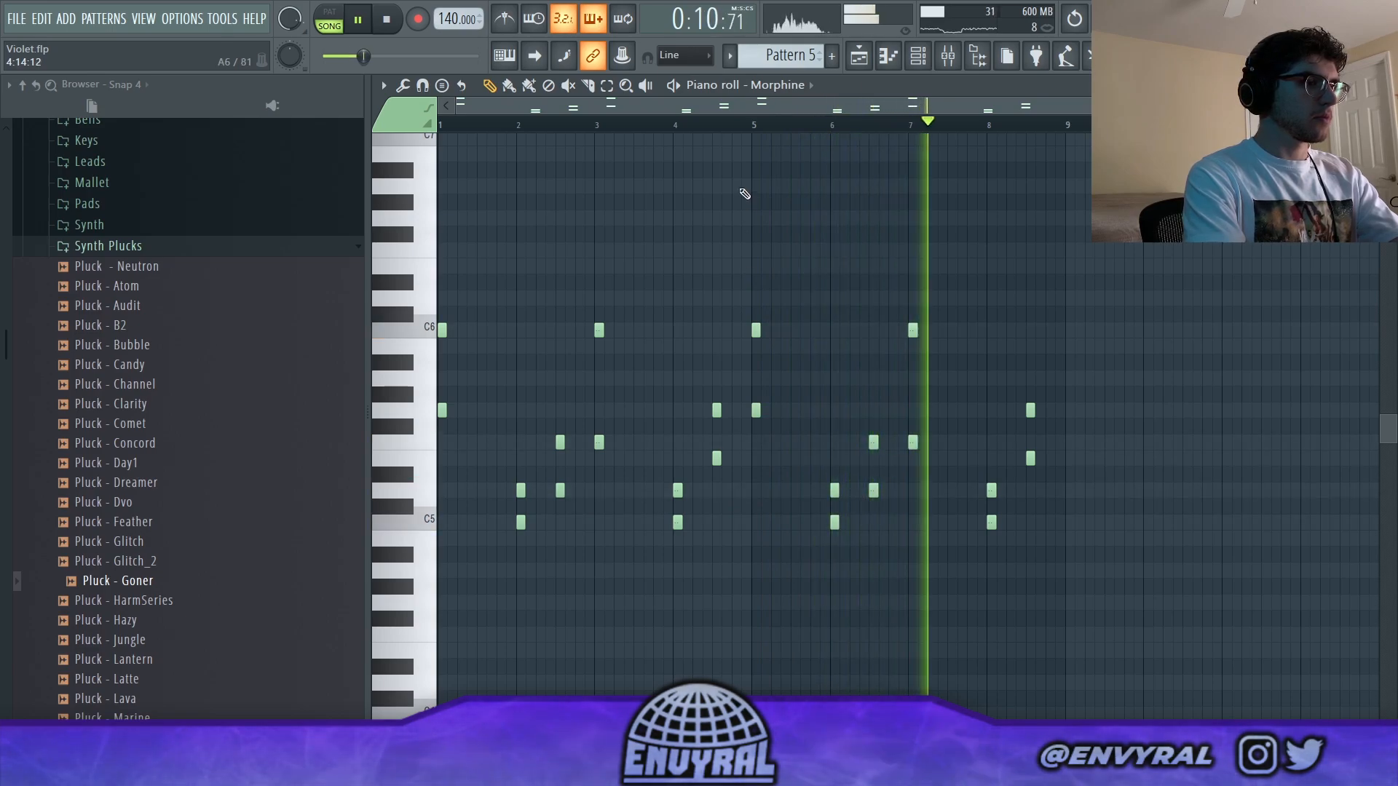
Rename the Morphine insert as mORPHINE, set its volume to -4.7 dB and set the Pattern 1 insert to -2.3 dB.
click(932, 57)
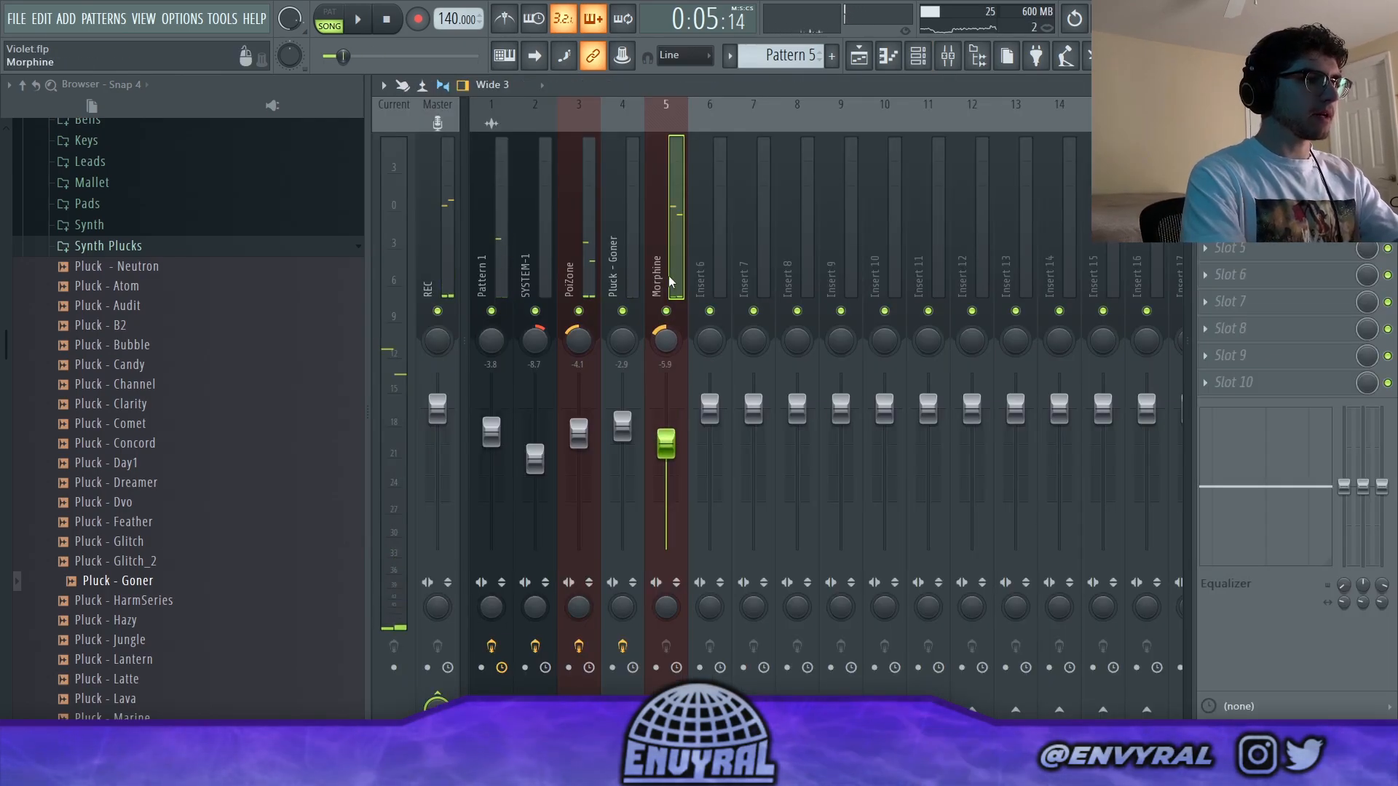
right_click(670, 282)
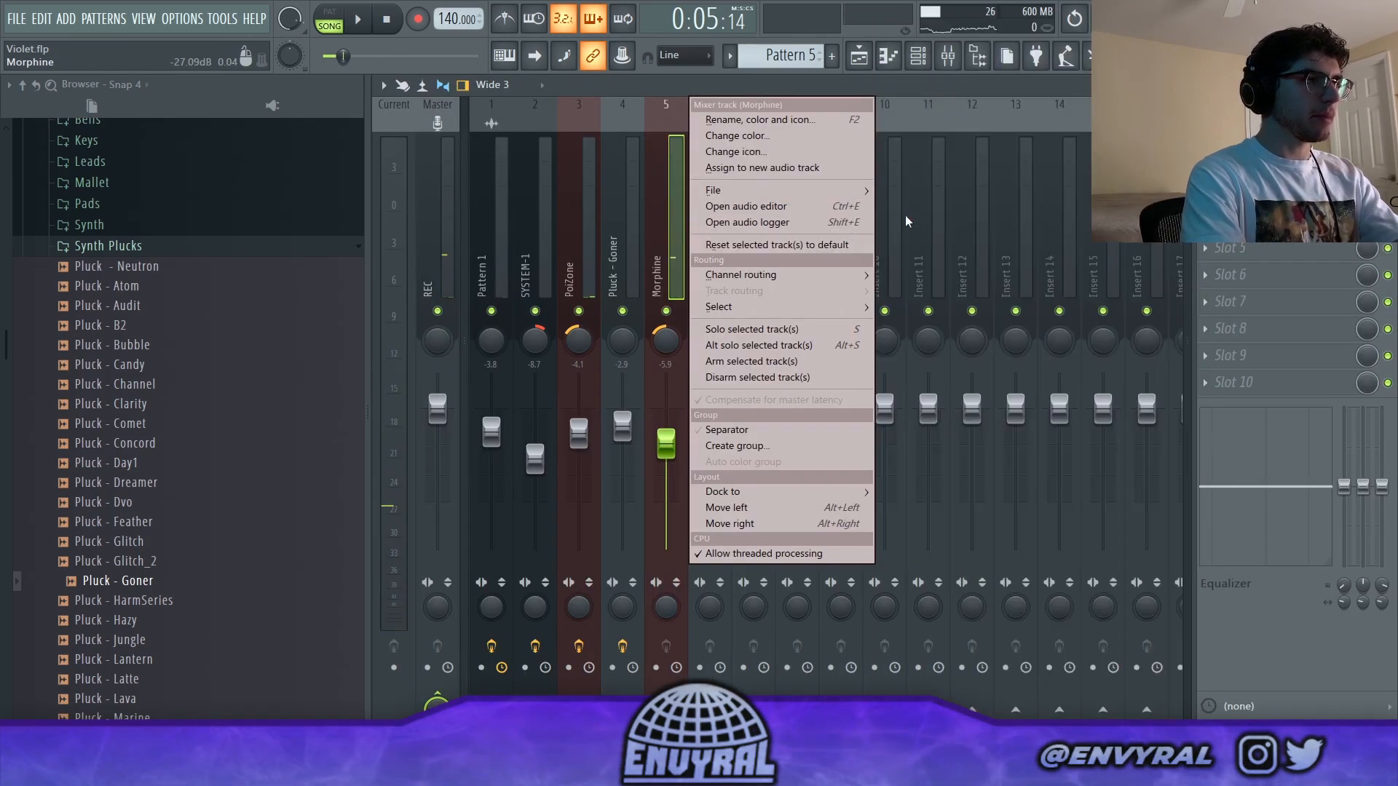
mouse_move(755, 190)
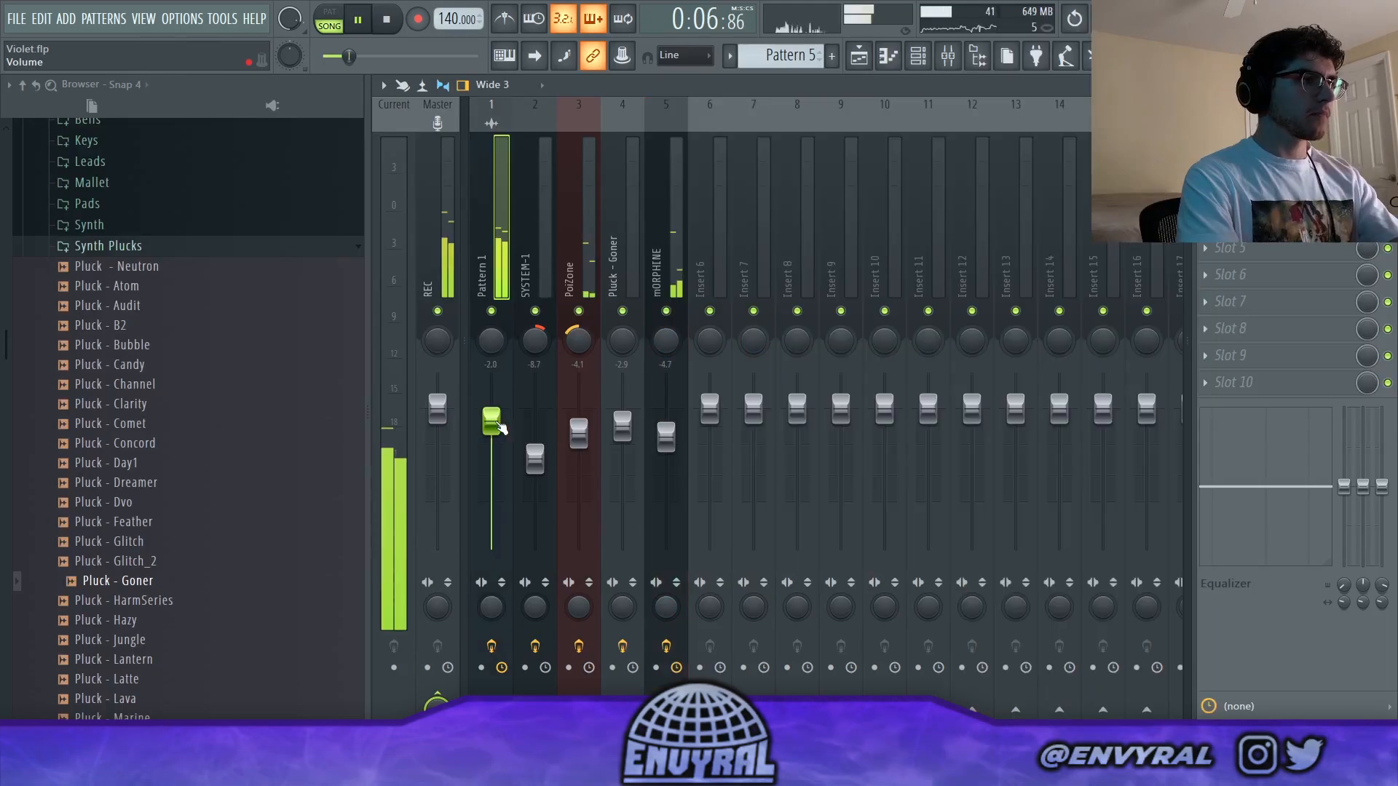
drag(493, 416, 500, 429)
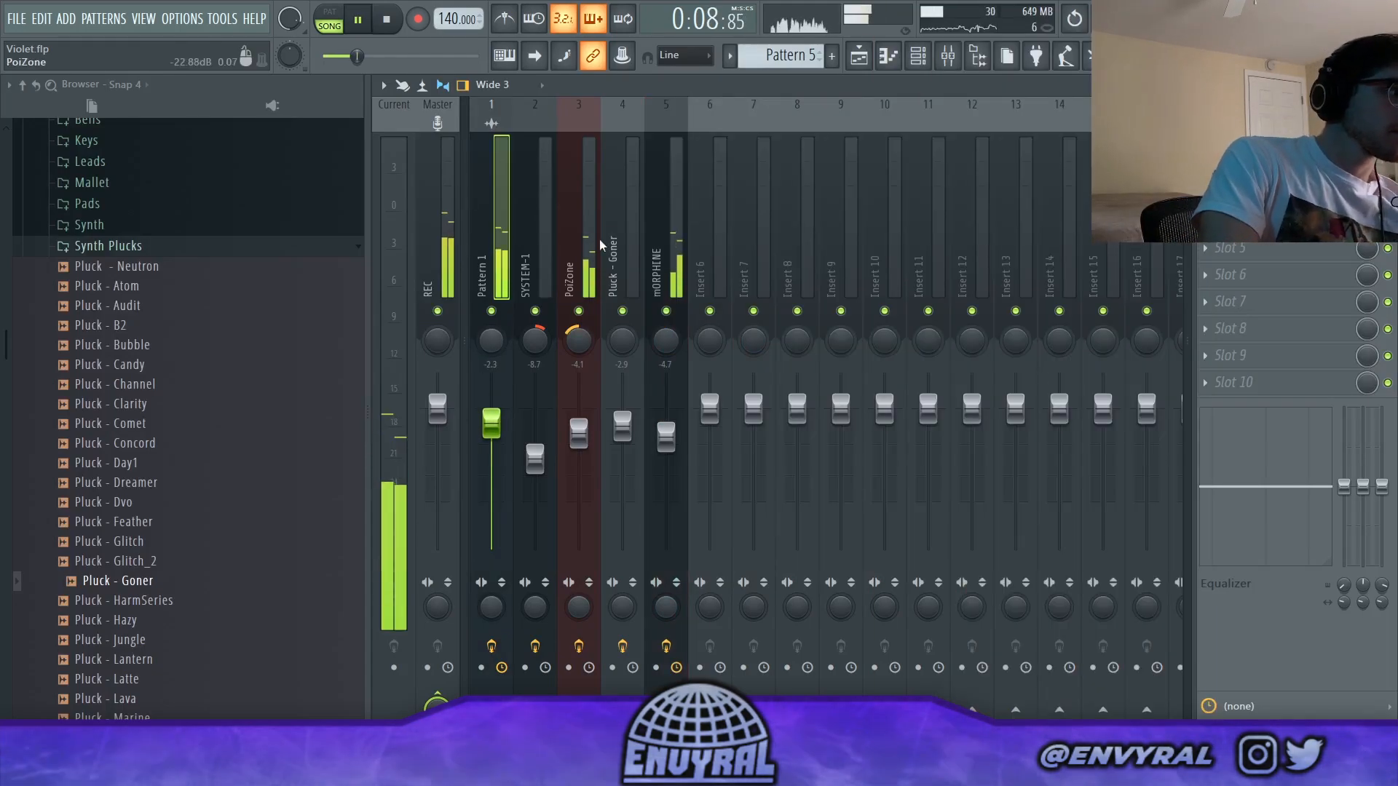
Shorten the second PoiZone clip on Track 3 of the playlist so it ends at bar 13.
click(859, 55)
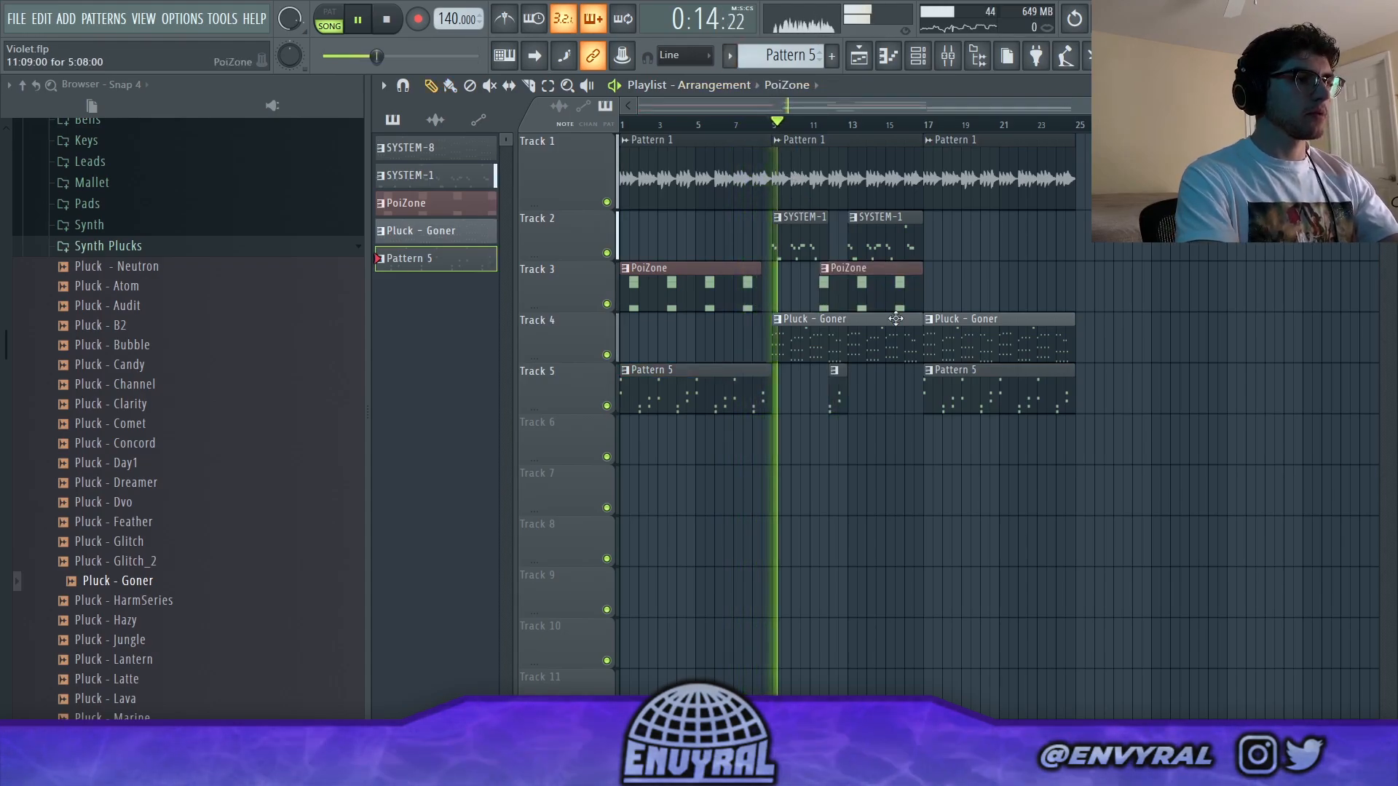
drag(920, 304, 848, 315)
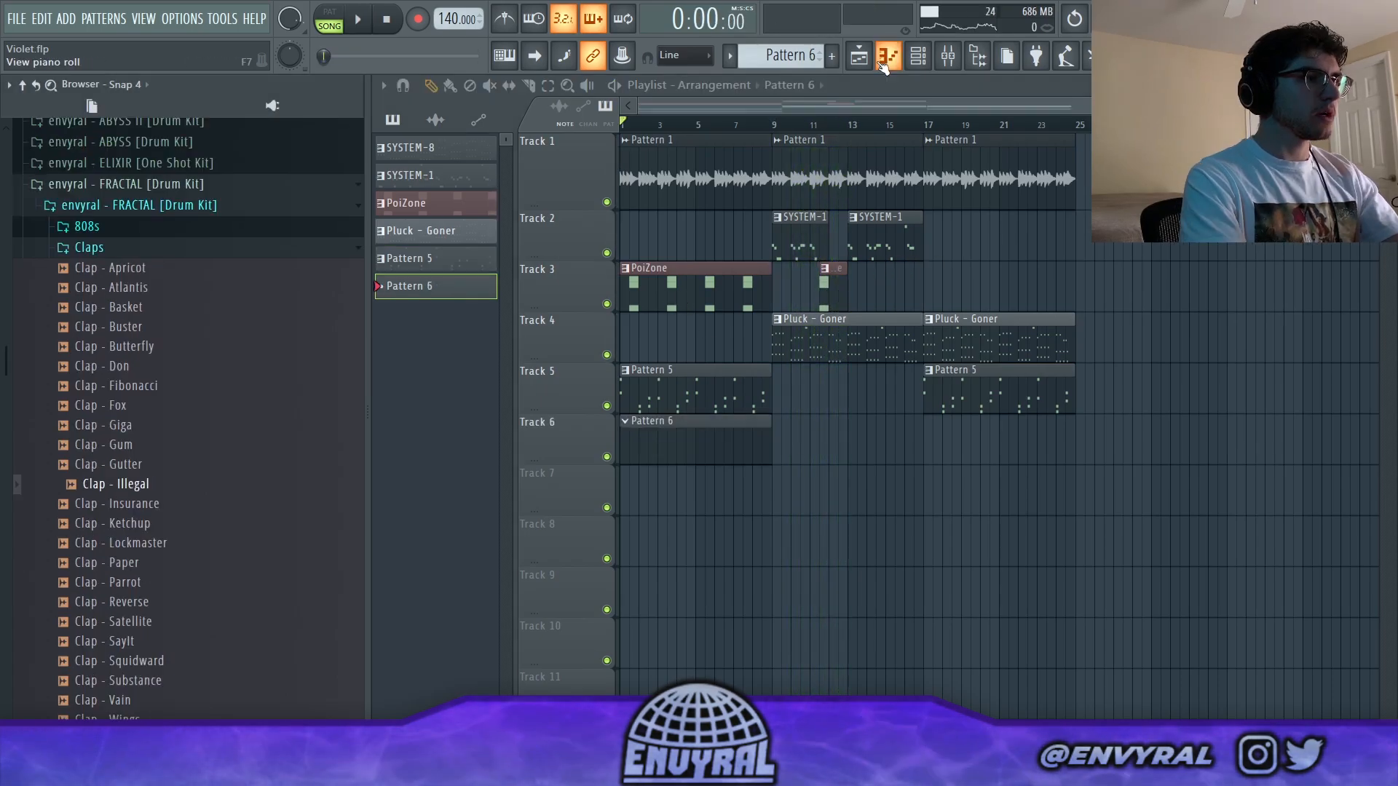
Add the Clap - Basket sample as a new channel for Pattern 6 and place one C5 hit in each of eight bars.
click(917, 55)
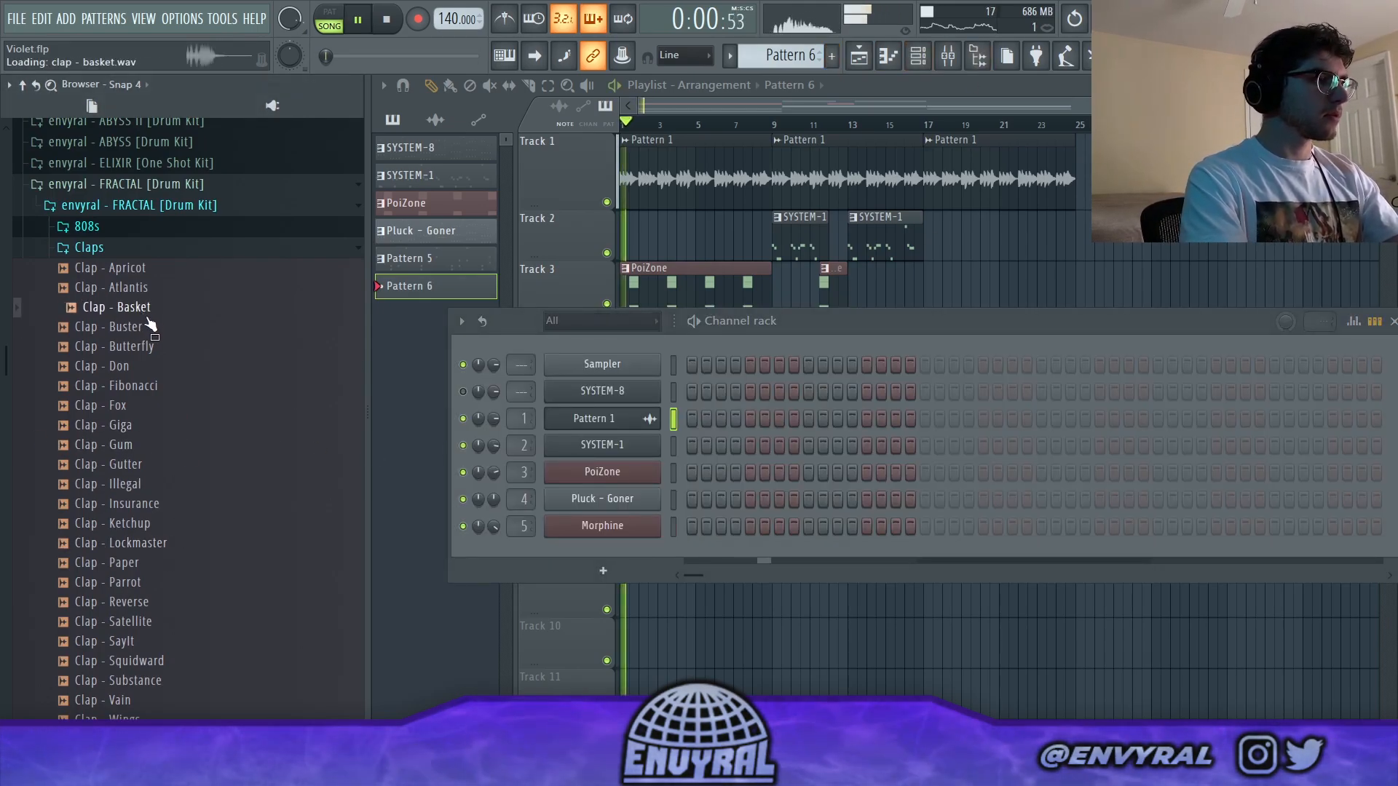
drag(603, 540, 603, 543)
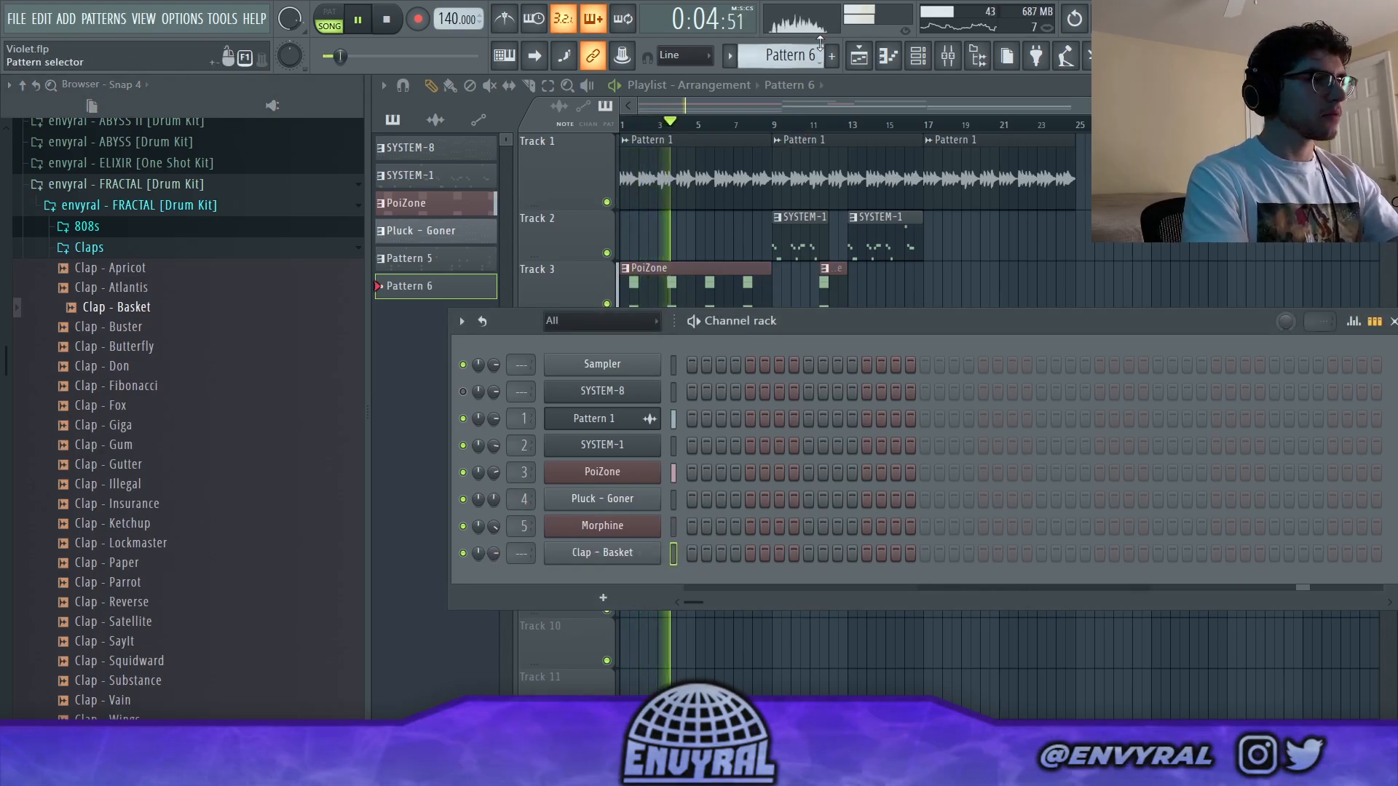
right_click(658, 557)
click(705, 509)
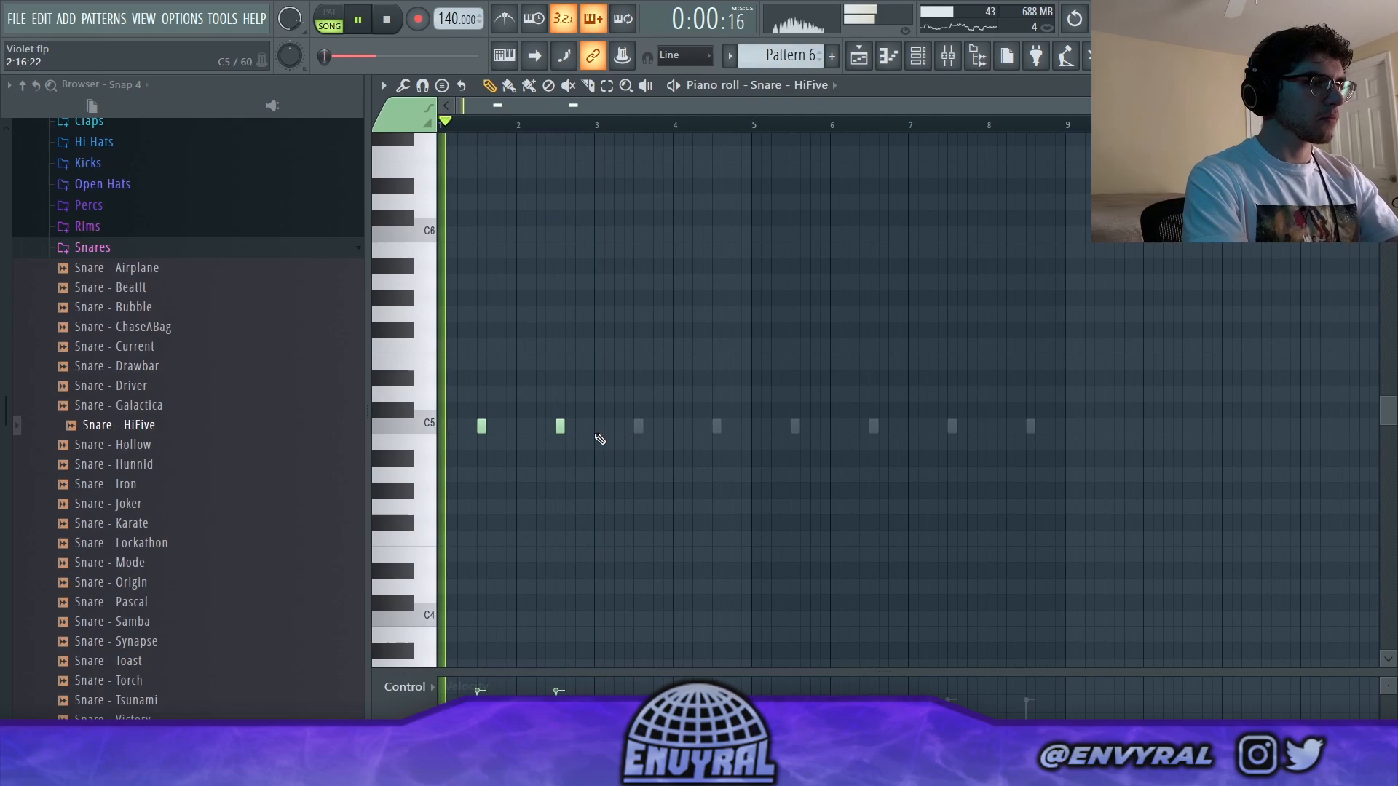
Place Snare - HiFive C5 hits in bars 3 and 4 plus an extra 62% velocity hit late in bar 3, and select all hits.
click(639, 427)
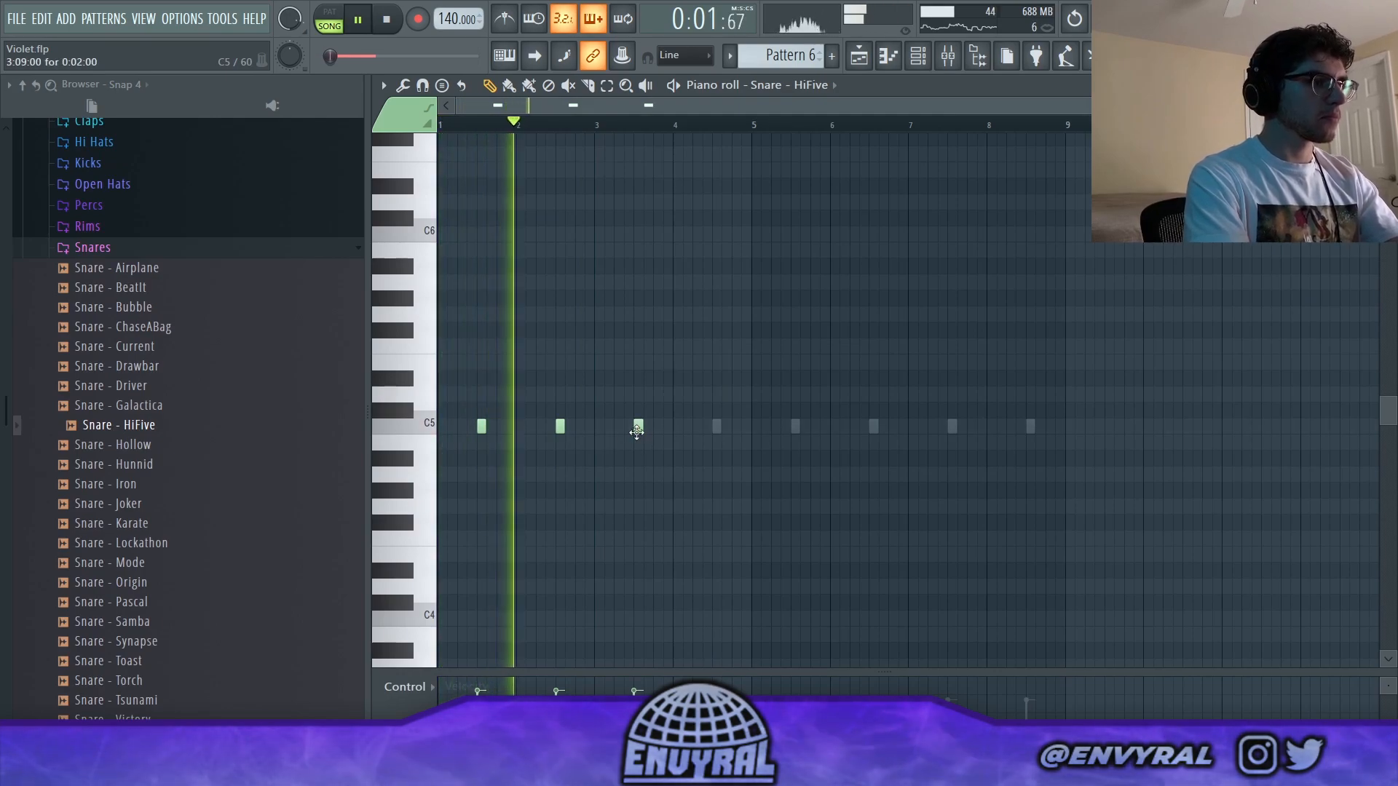
click(712, 429)
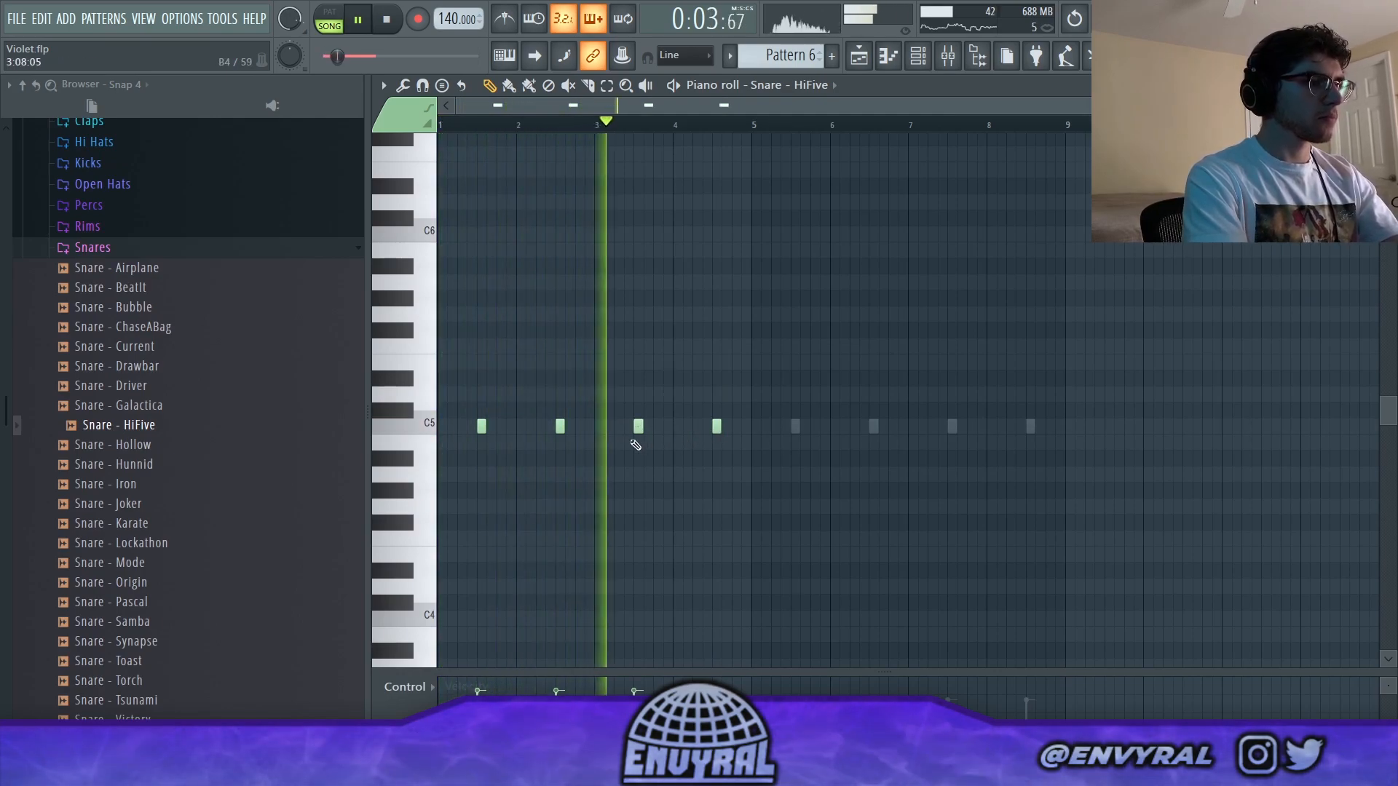
click(667, 428)
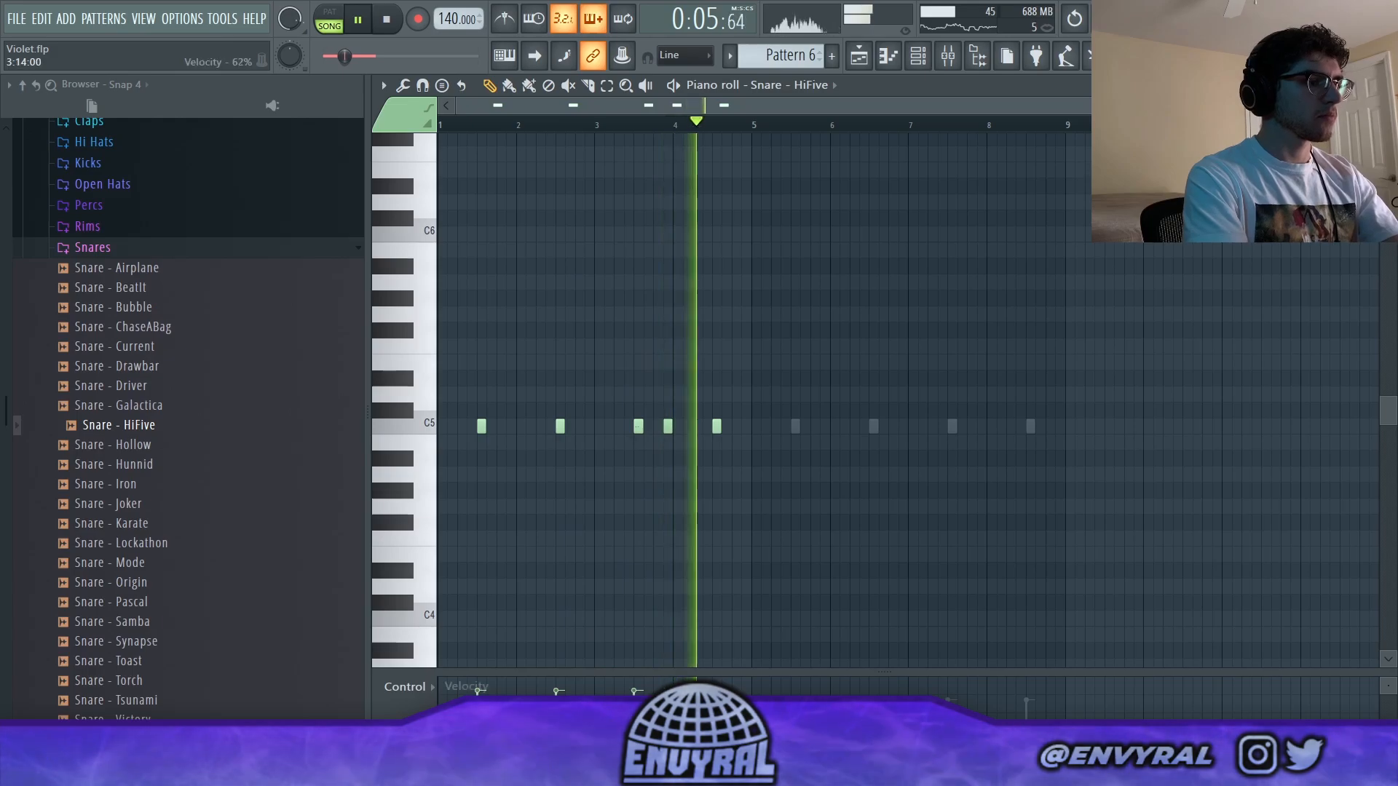
key(ctrl+a)
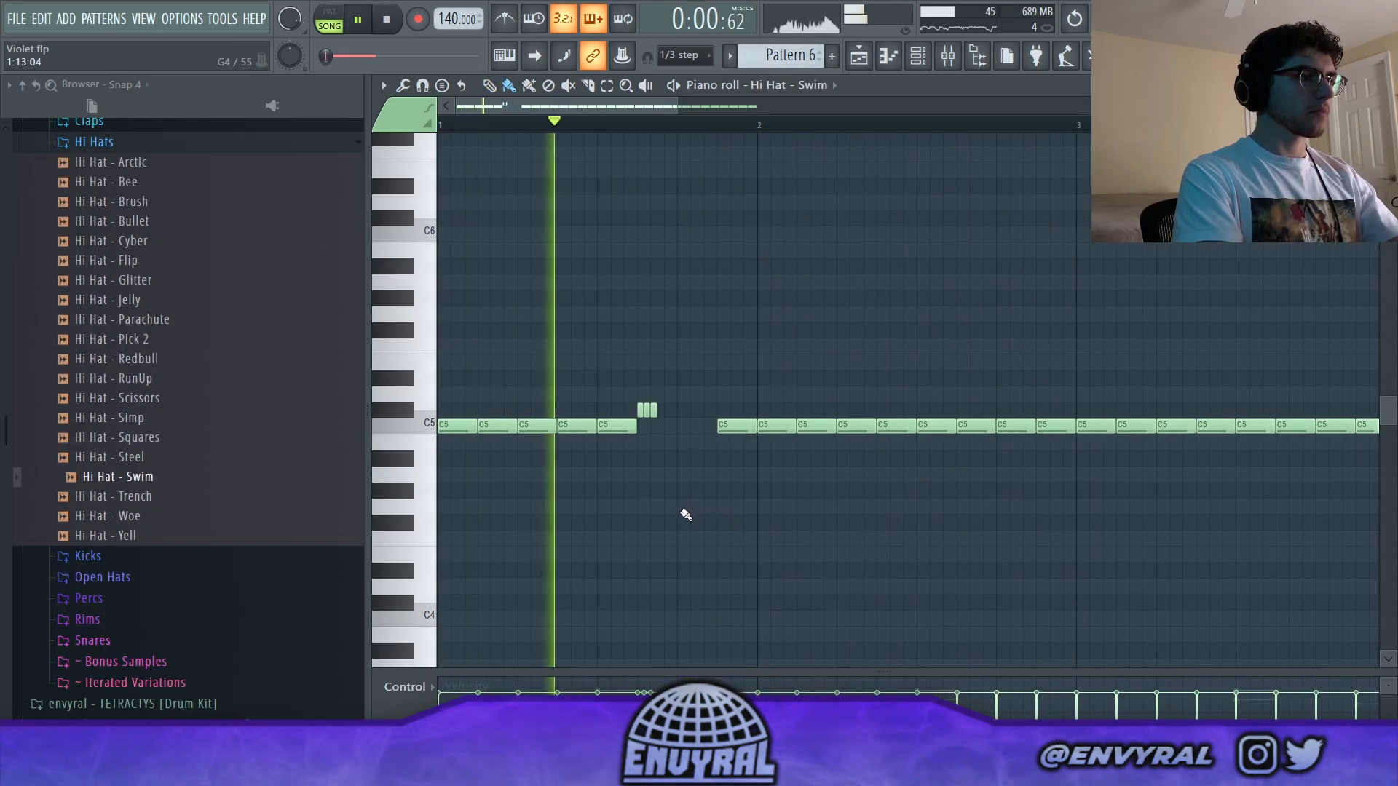
Vary the Hi Hat - Swim line across bars 1 to 4 with short rolls and pitched hits, deleting the G4 hit in bar 3.
drag(698, 512, 704, 512)
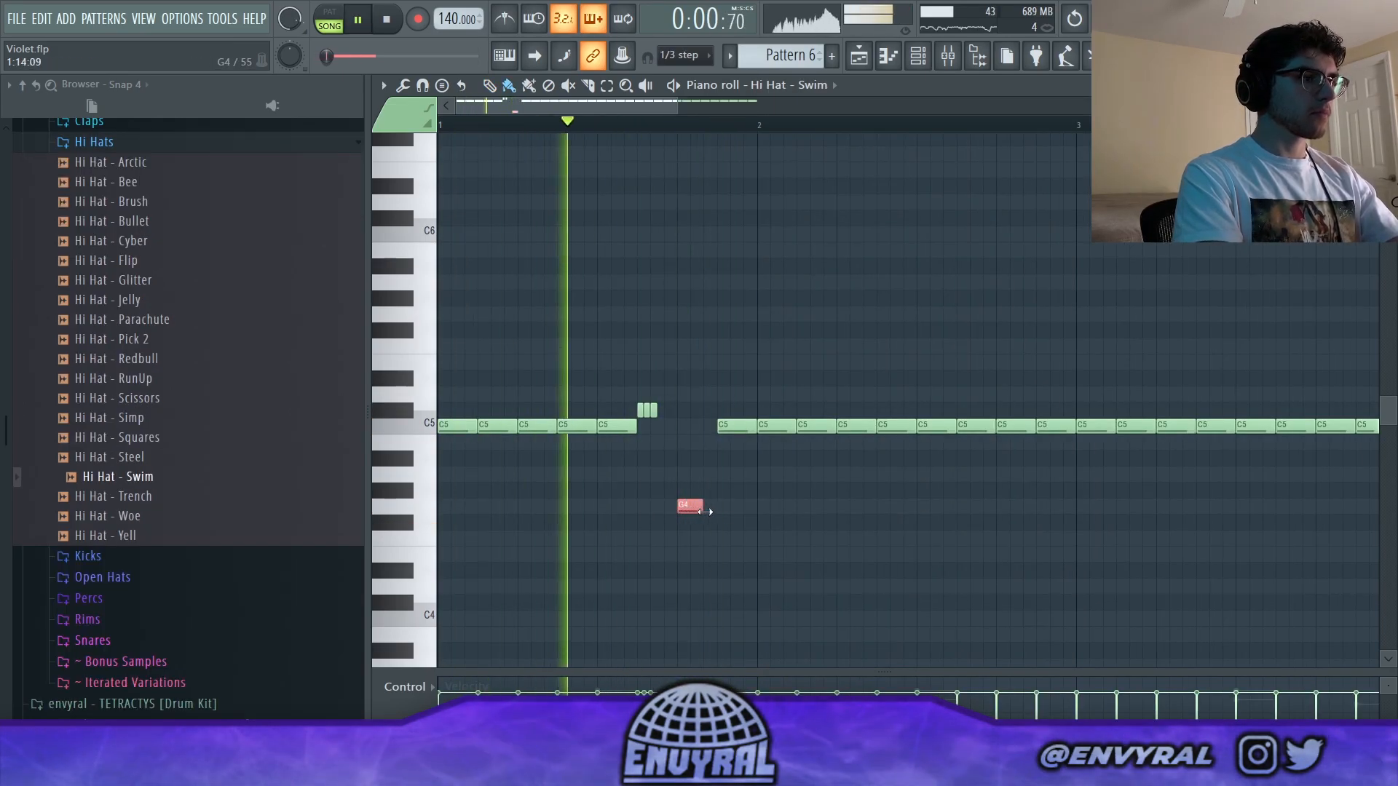
click(869, 508)
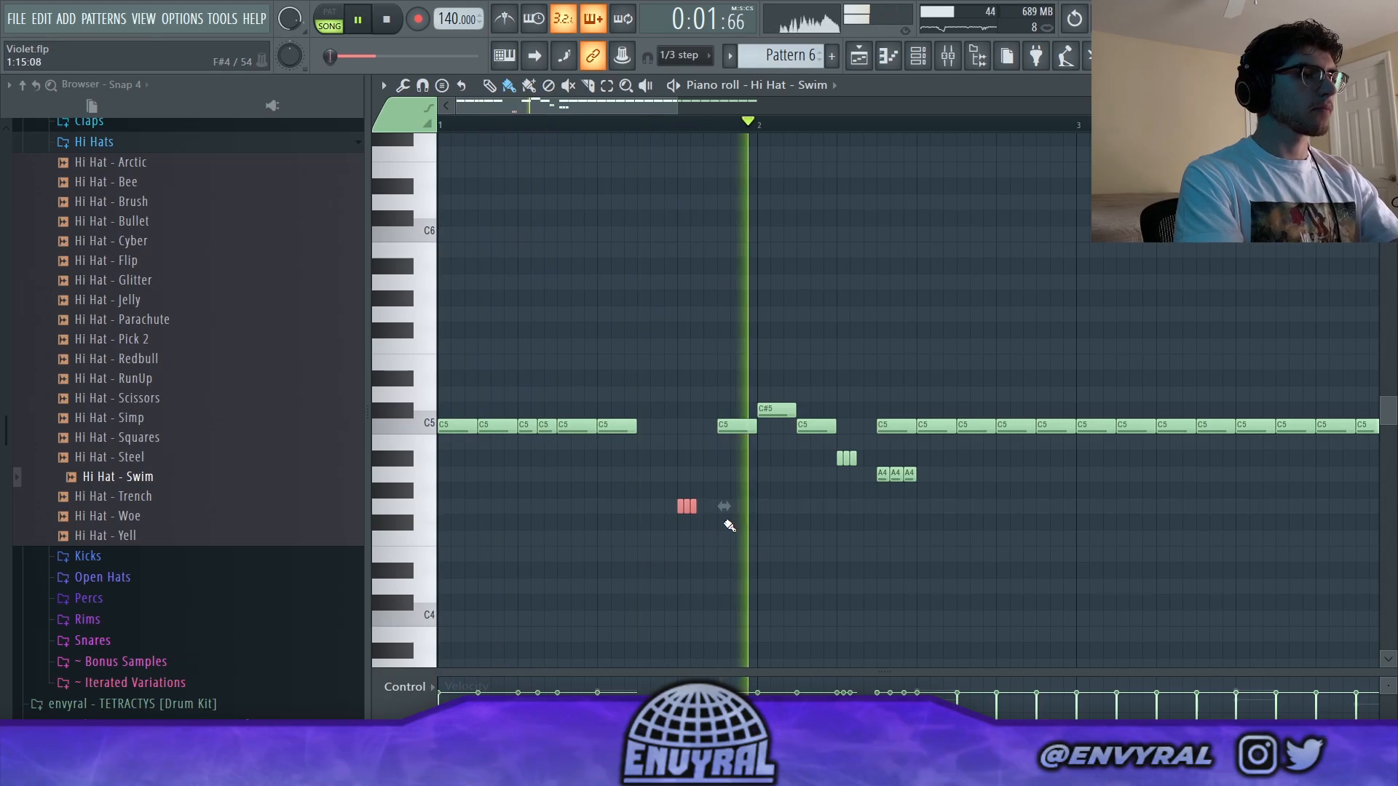
key(Delete)
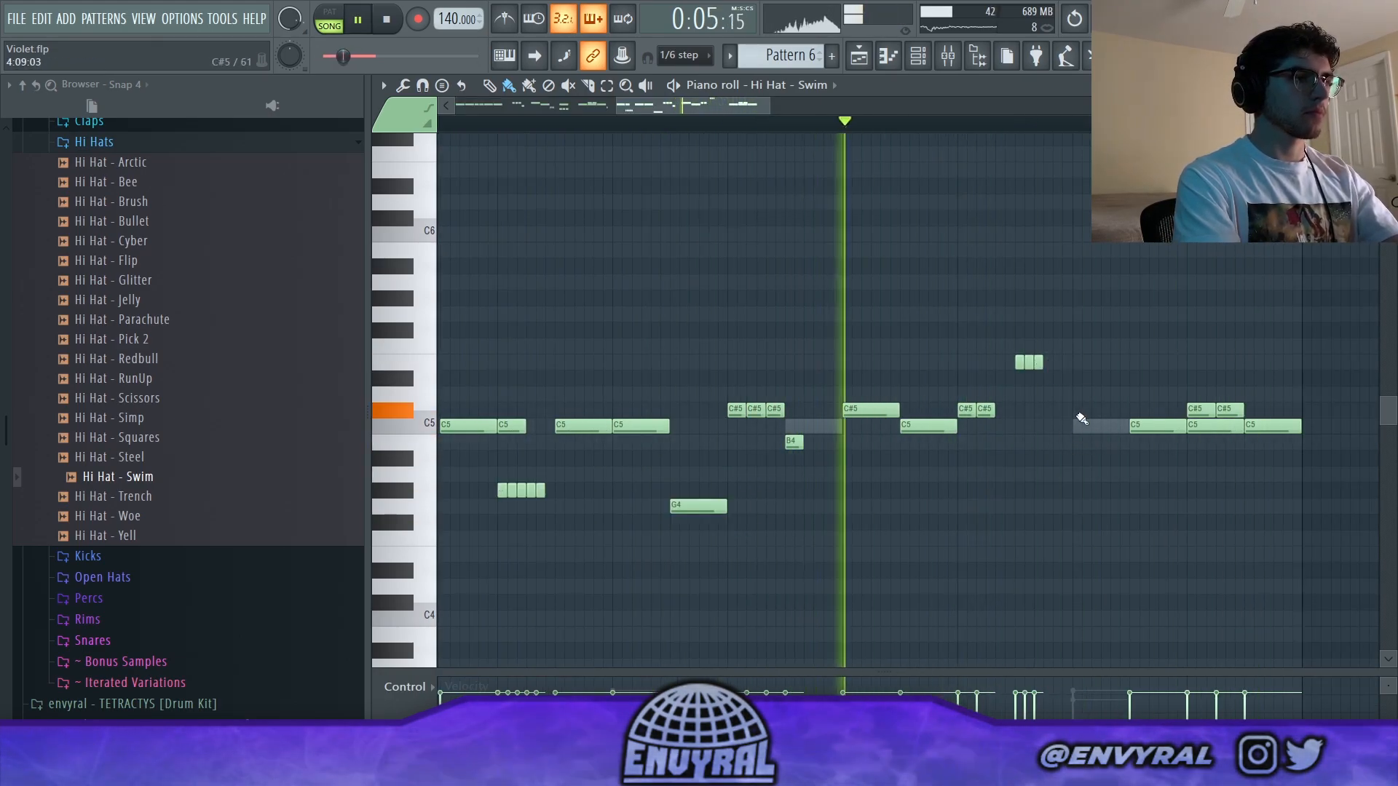
drag(1077, 391, 1094, 391)
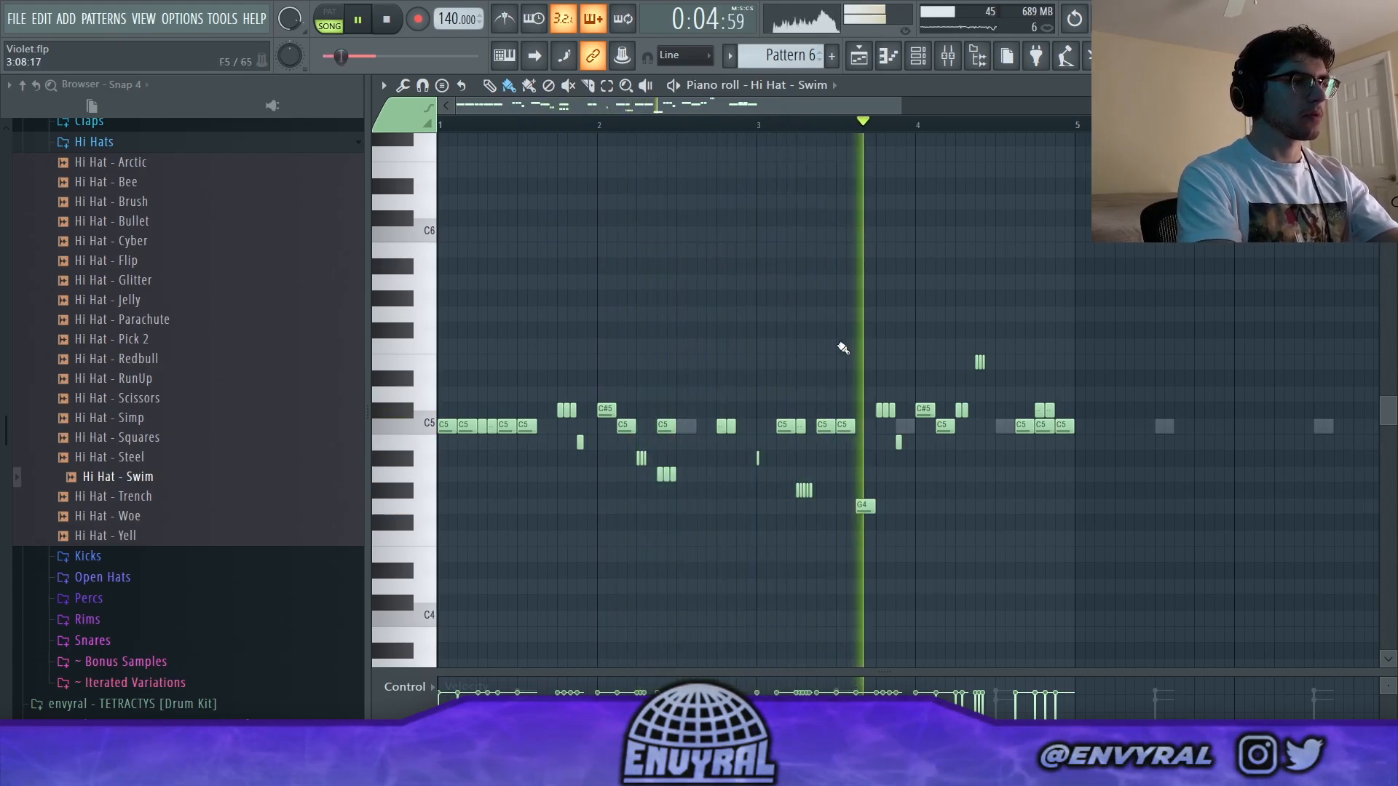
right_click(865, 505)
Continue the 808 - Nokia line with two C6 notes in bar 3 and A5 notes in bar 4, and repeat the phrase across bars 5 to 8.
scroll(762, 126, up, 2)
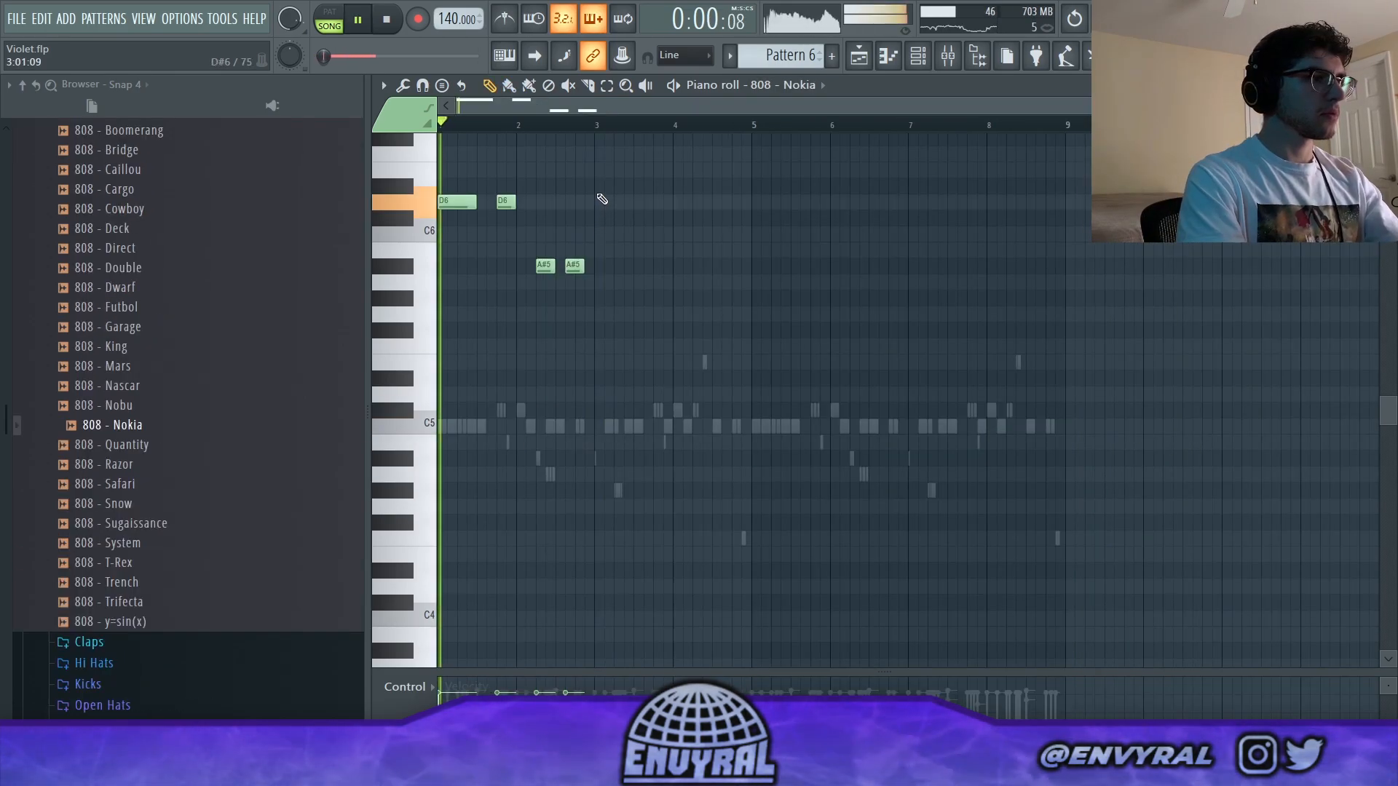
scroll(602, 219, up, 2)
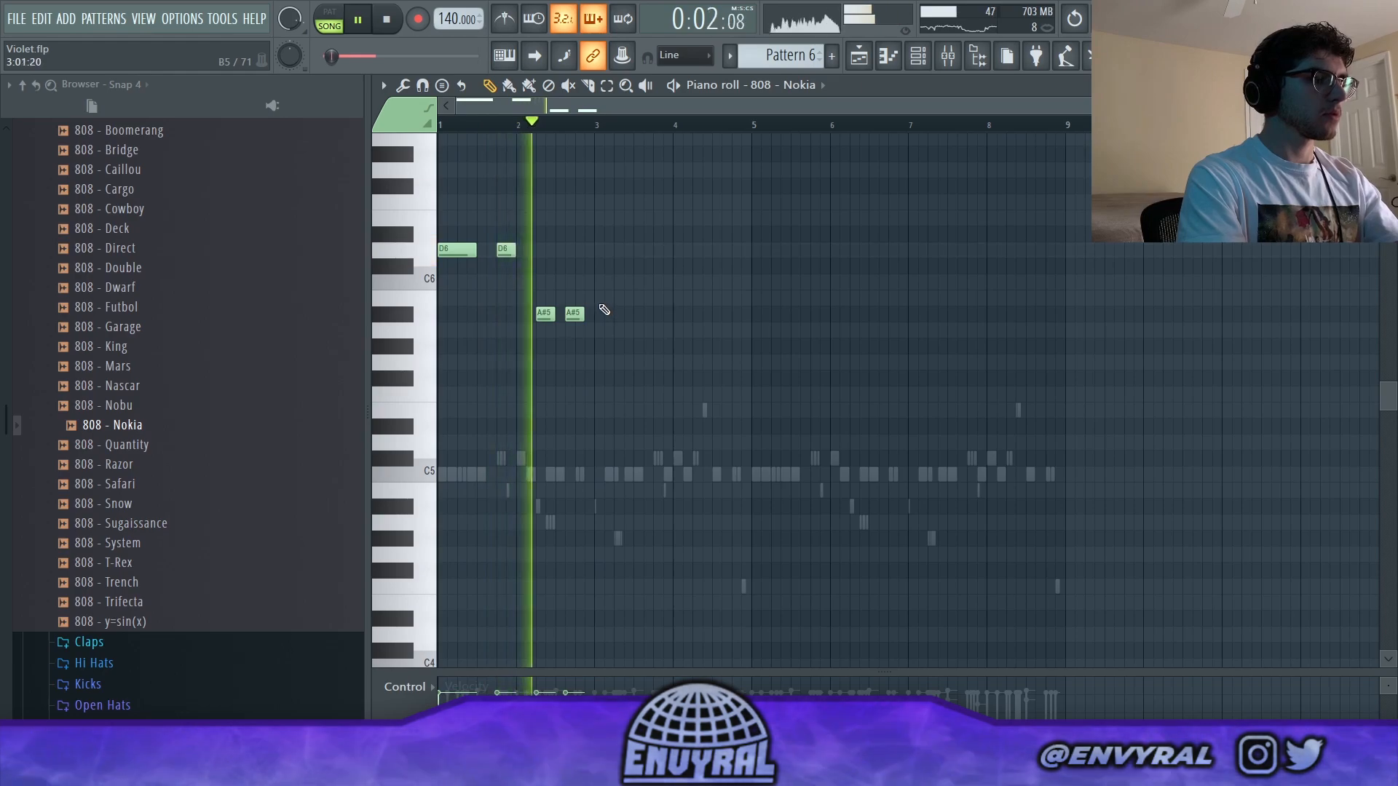
right_click(574, 313)
click(601, 282)
click(626, 283)
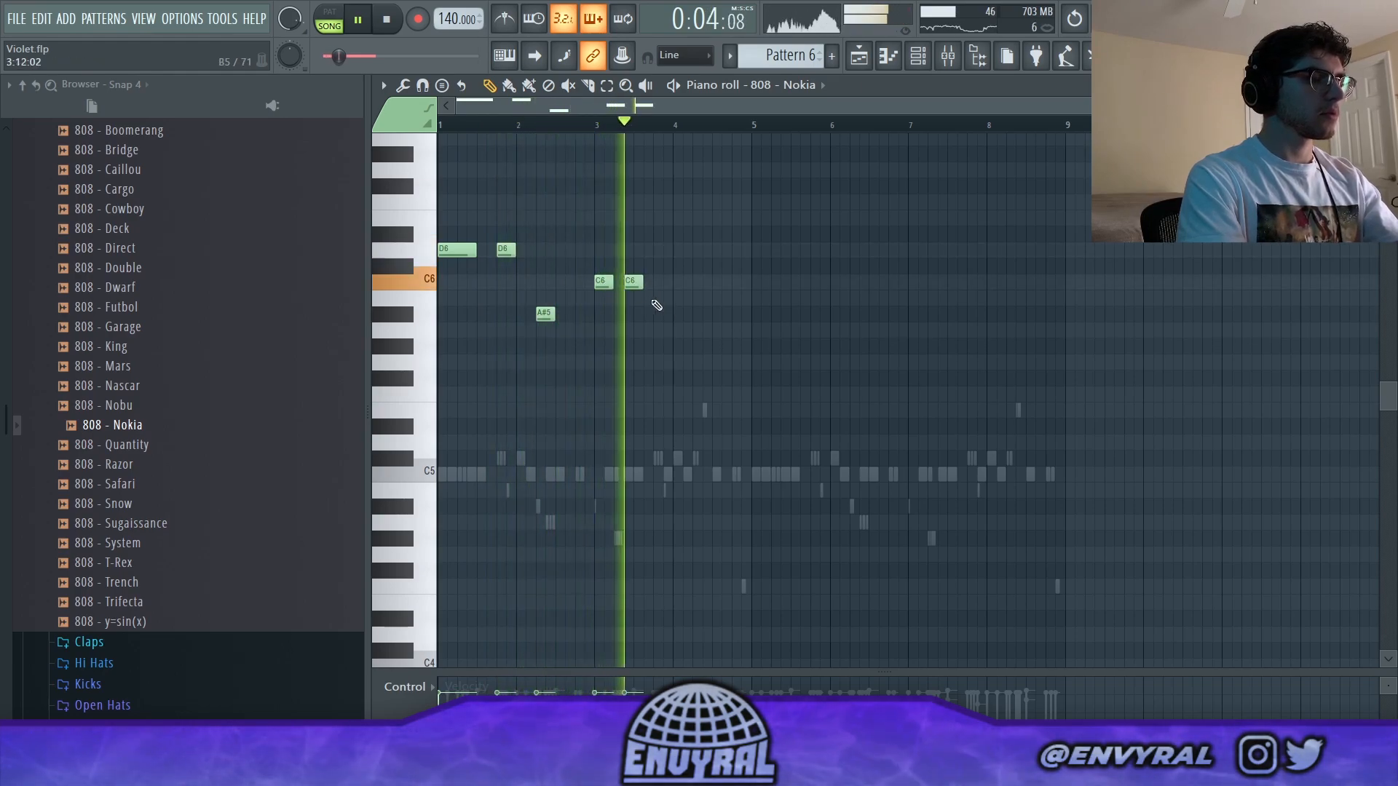
click(677, 343)
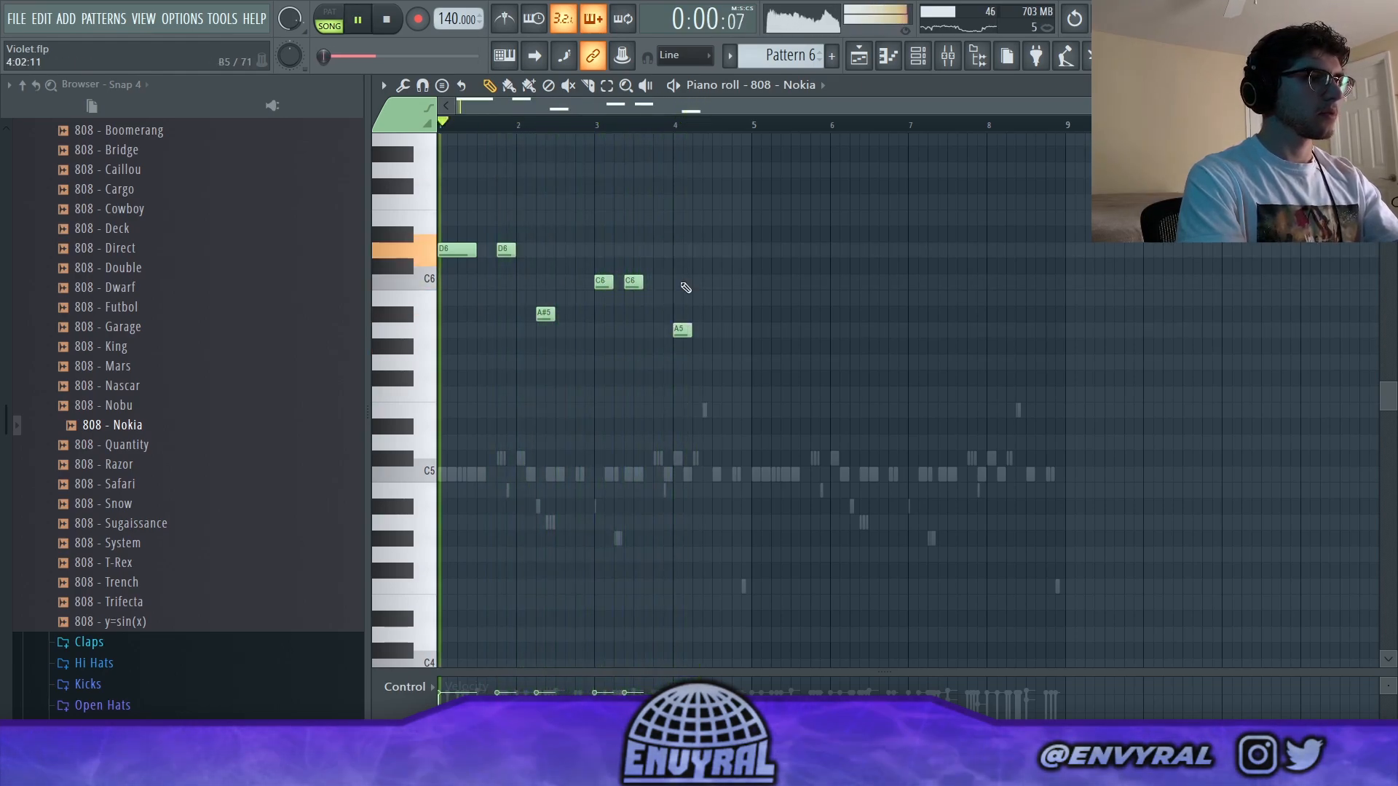
click(688, 129)
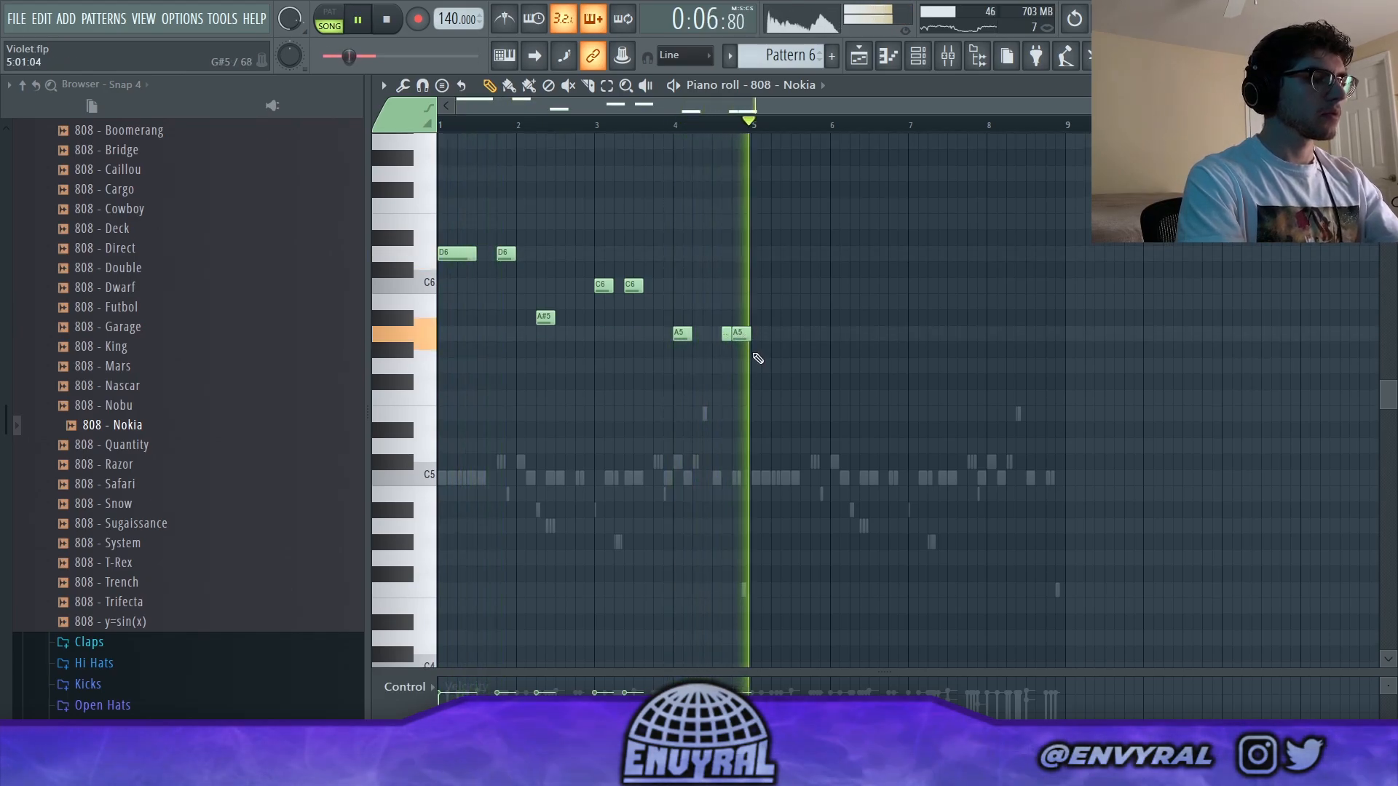
key(ctrl+b)
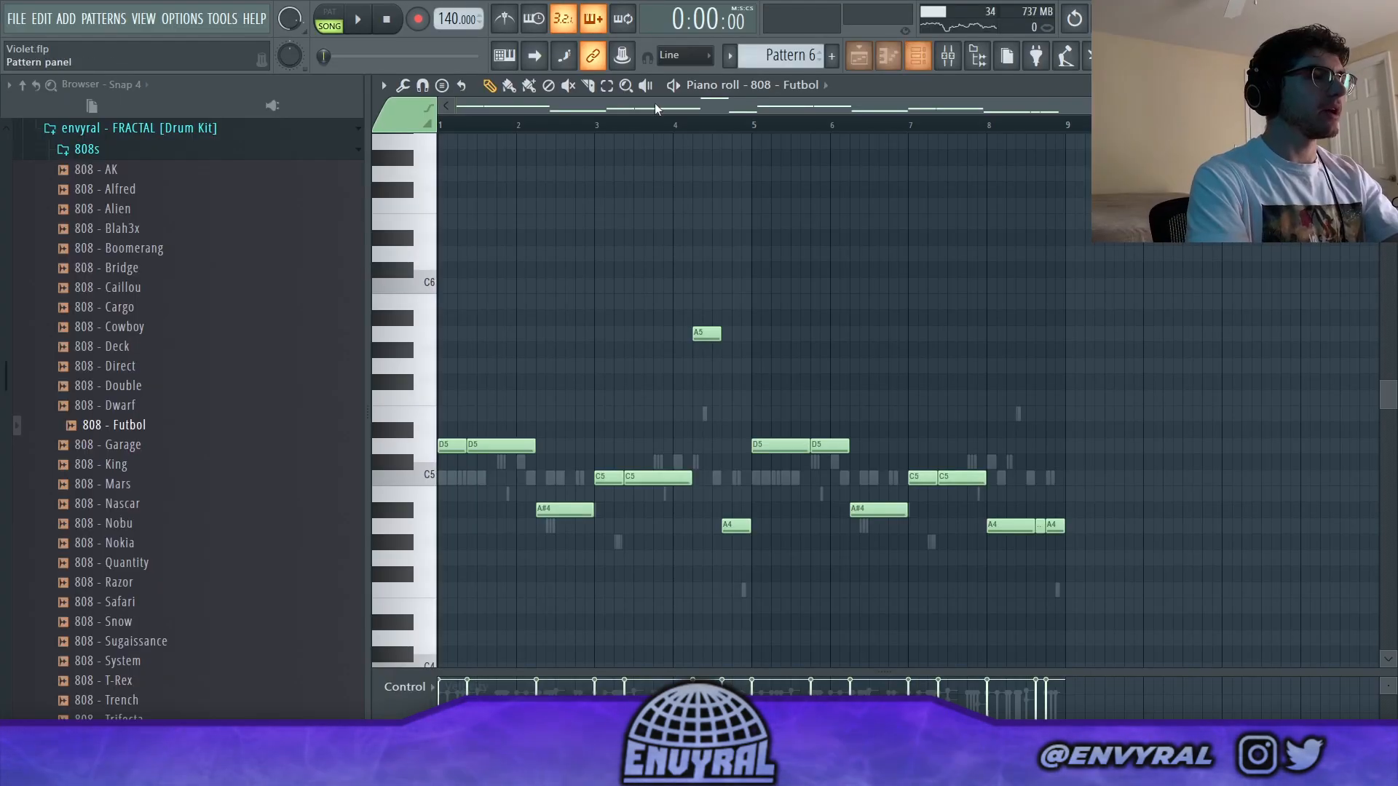
Check the Pattern 6 channels in the channel rack during playback and return to the 808 - Futbol notes in the piano roll.
key(F6)
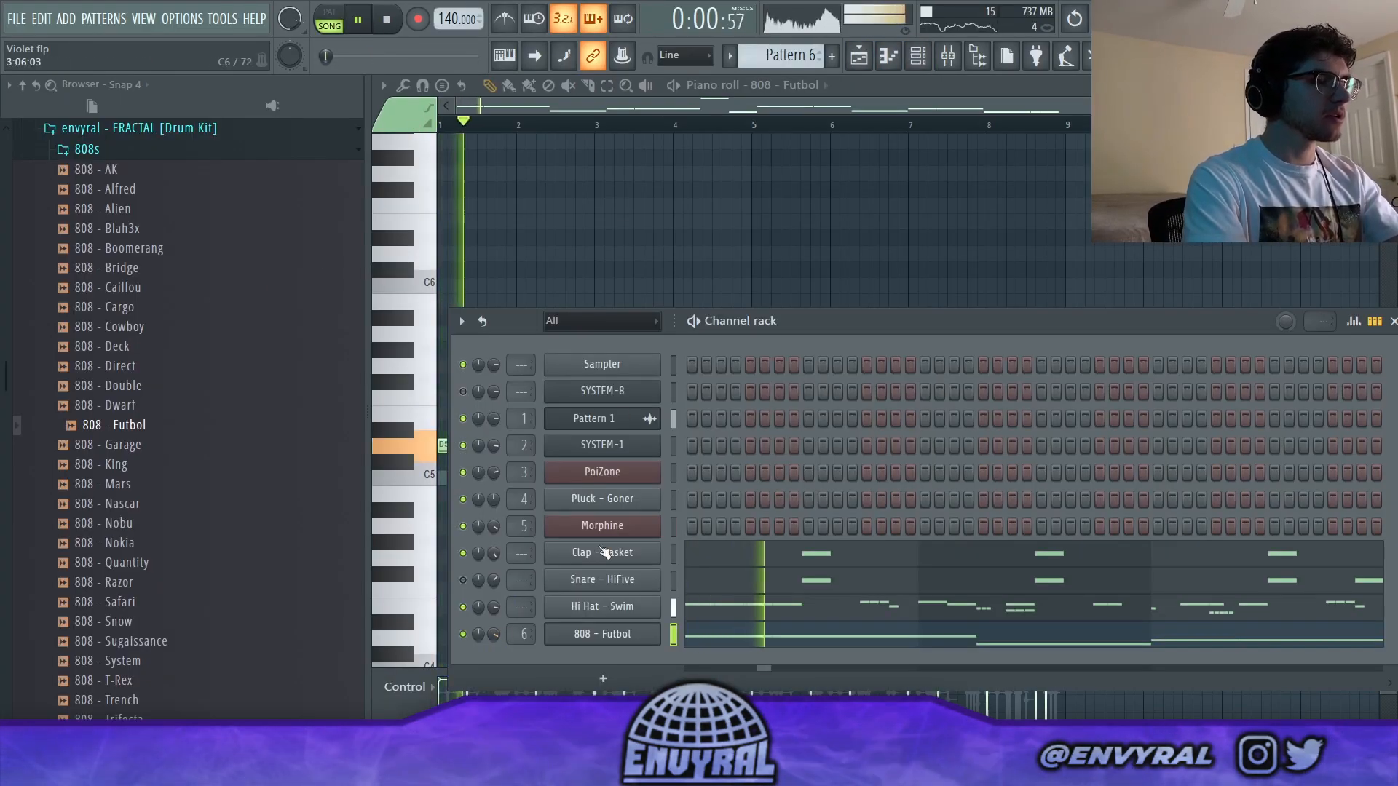
click(713, 639)
click(712, 639)
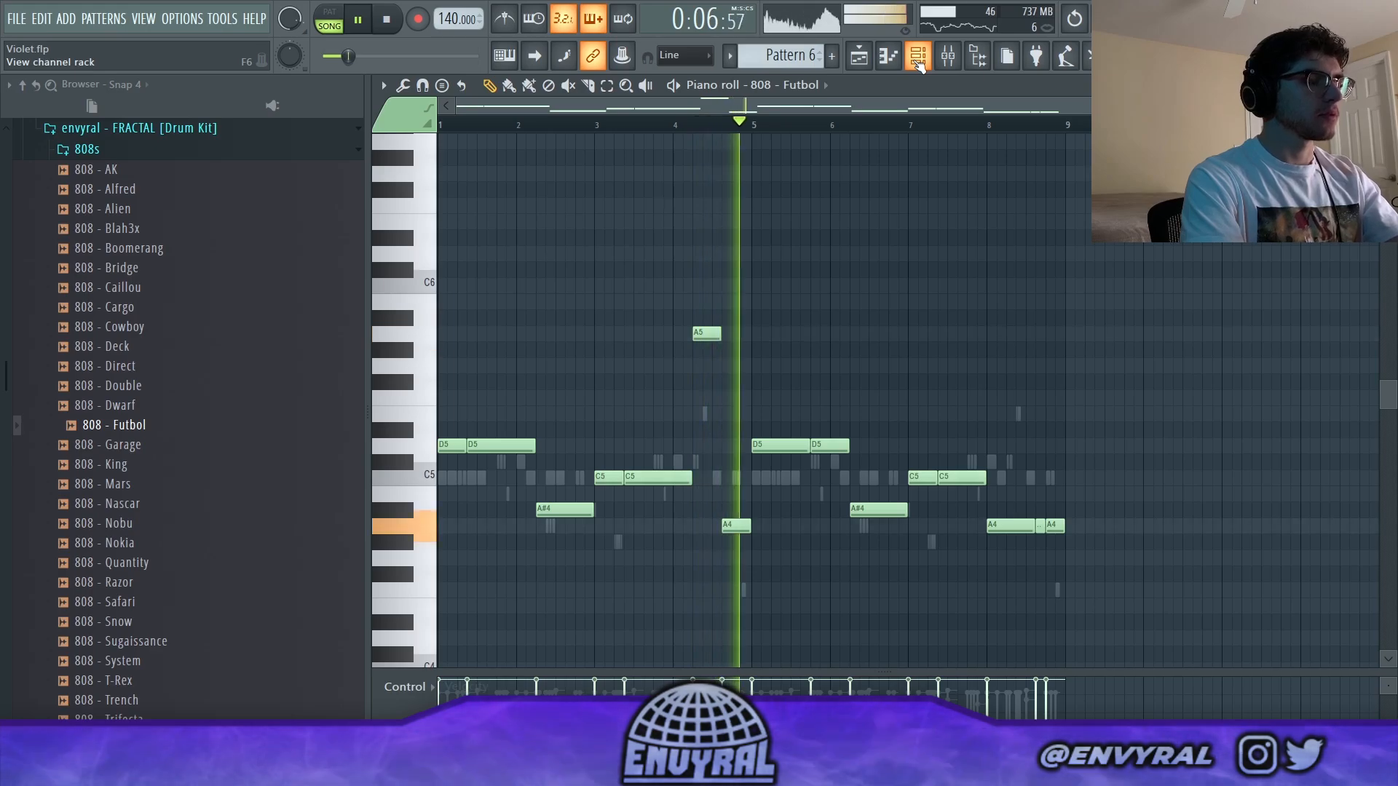
key(ctrl+a)
scroll(923, 138, up, 3)
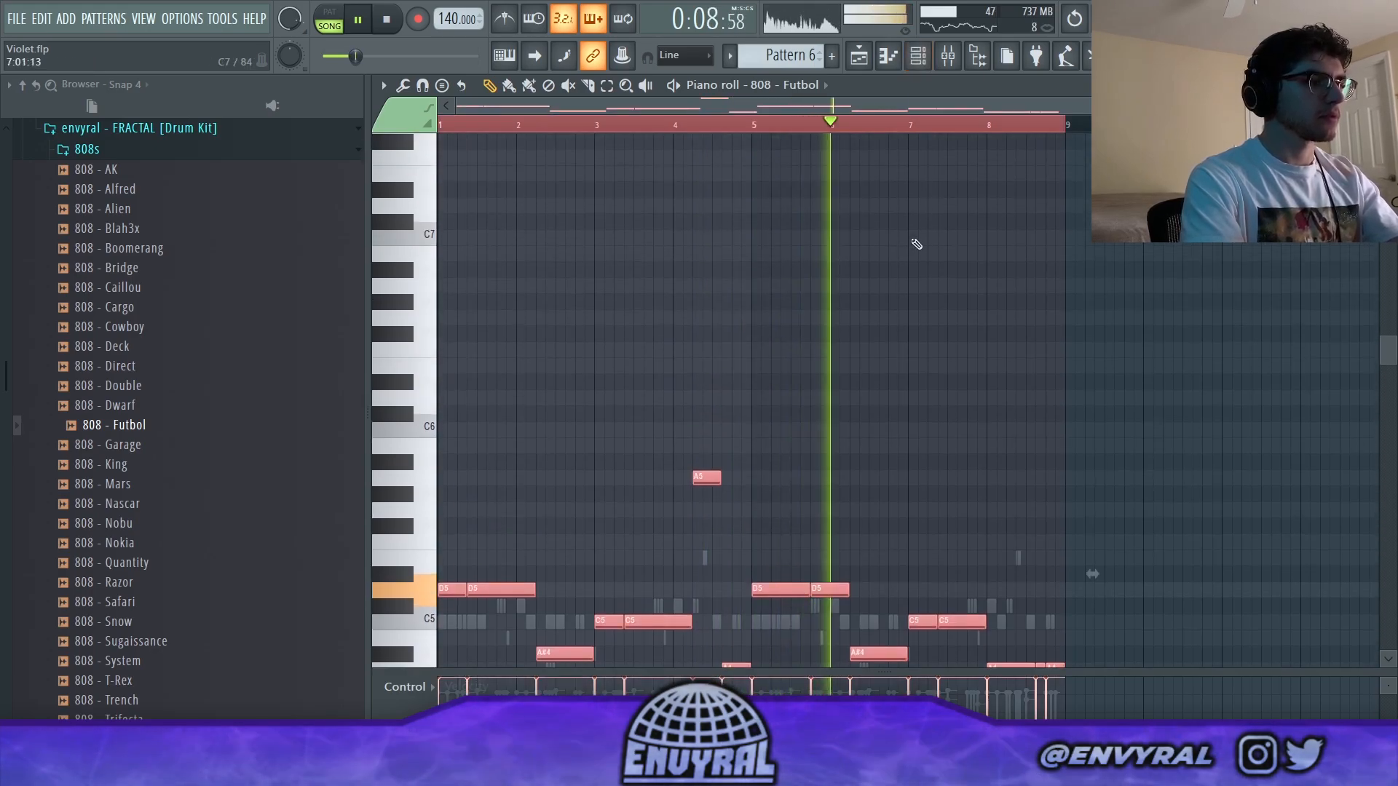
key(ctrl+d)
scroll(917, 244, down, 3)
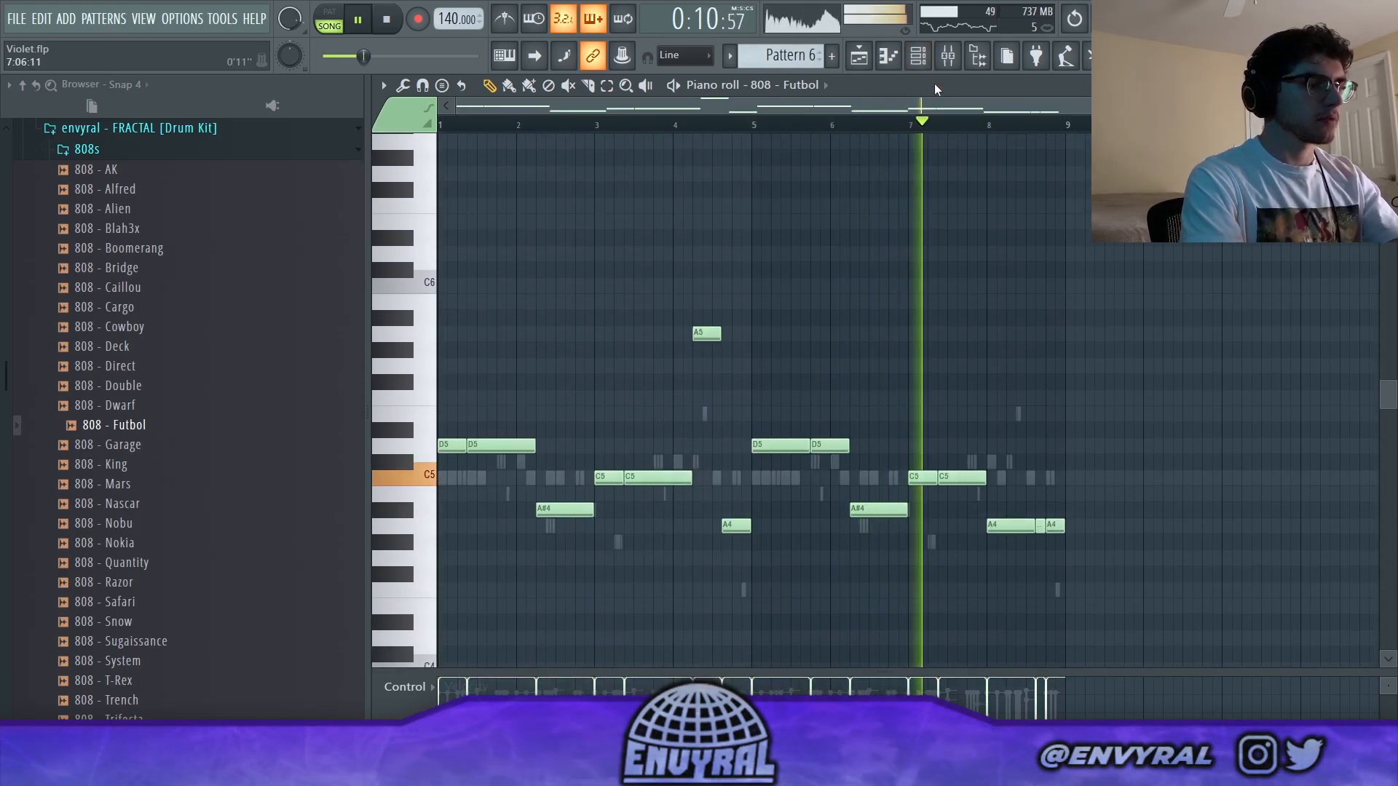
Delete the two short A4 notes at the end of bar 8 in the 808 - Futbol line and sustain the preceding A4 to bar 9.
right_click(1040, 526)
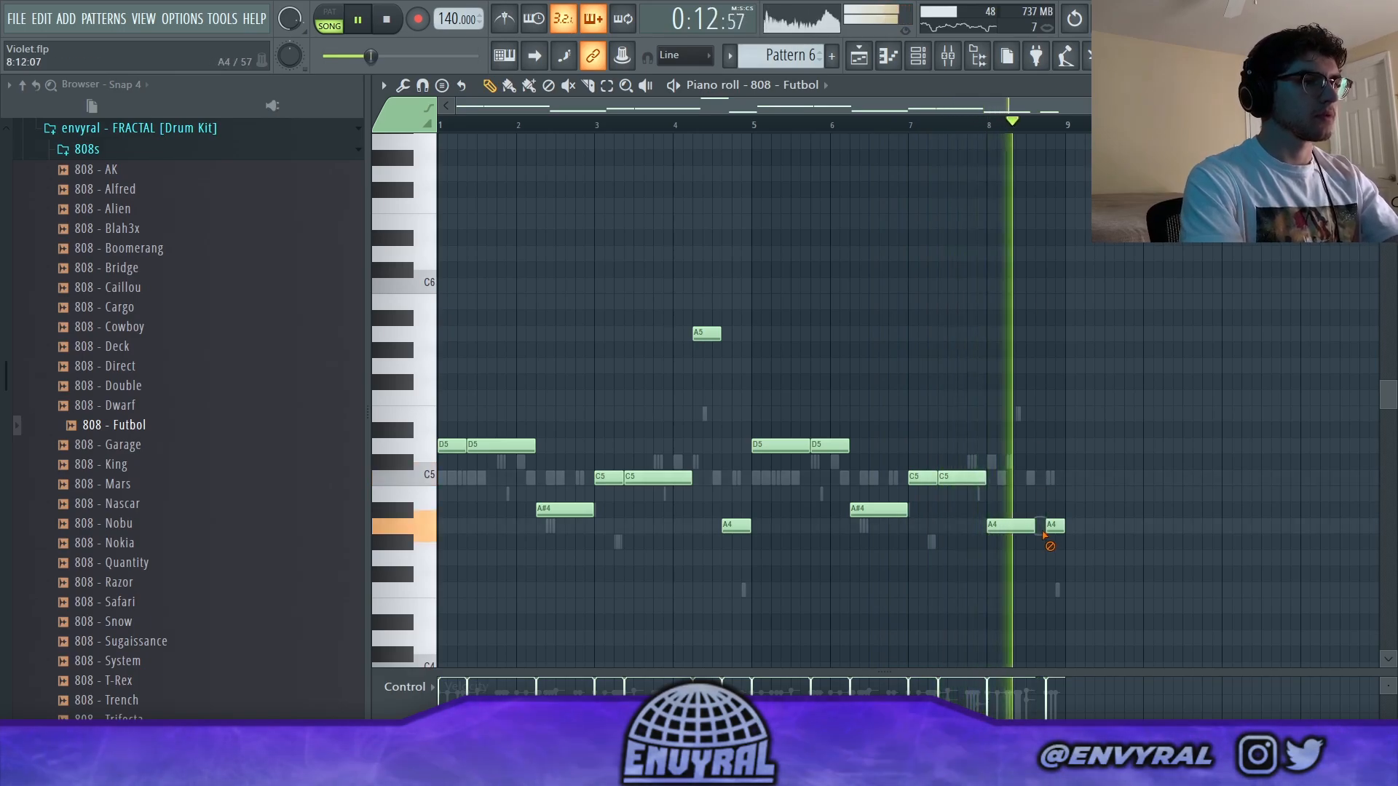
right_click(1054, 525)
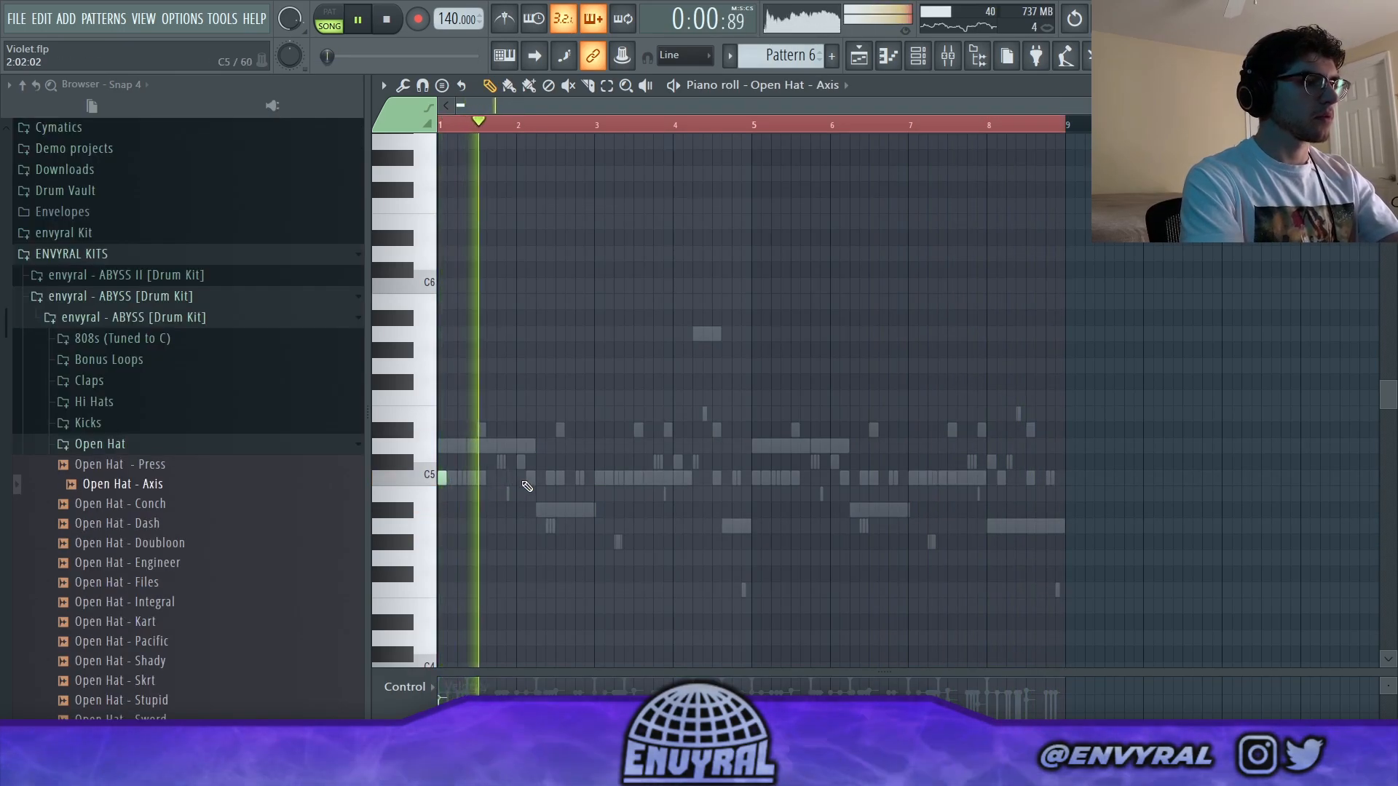
Place an Open Hat - Axis C5 hit at the start of bar 3 and repeat the two hits across the rest of the eight-bar pattern.
click(541, 477)
right_click(539, 477)
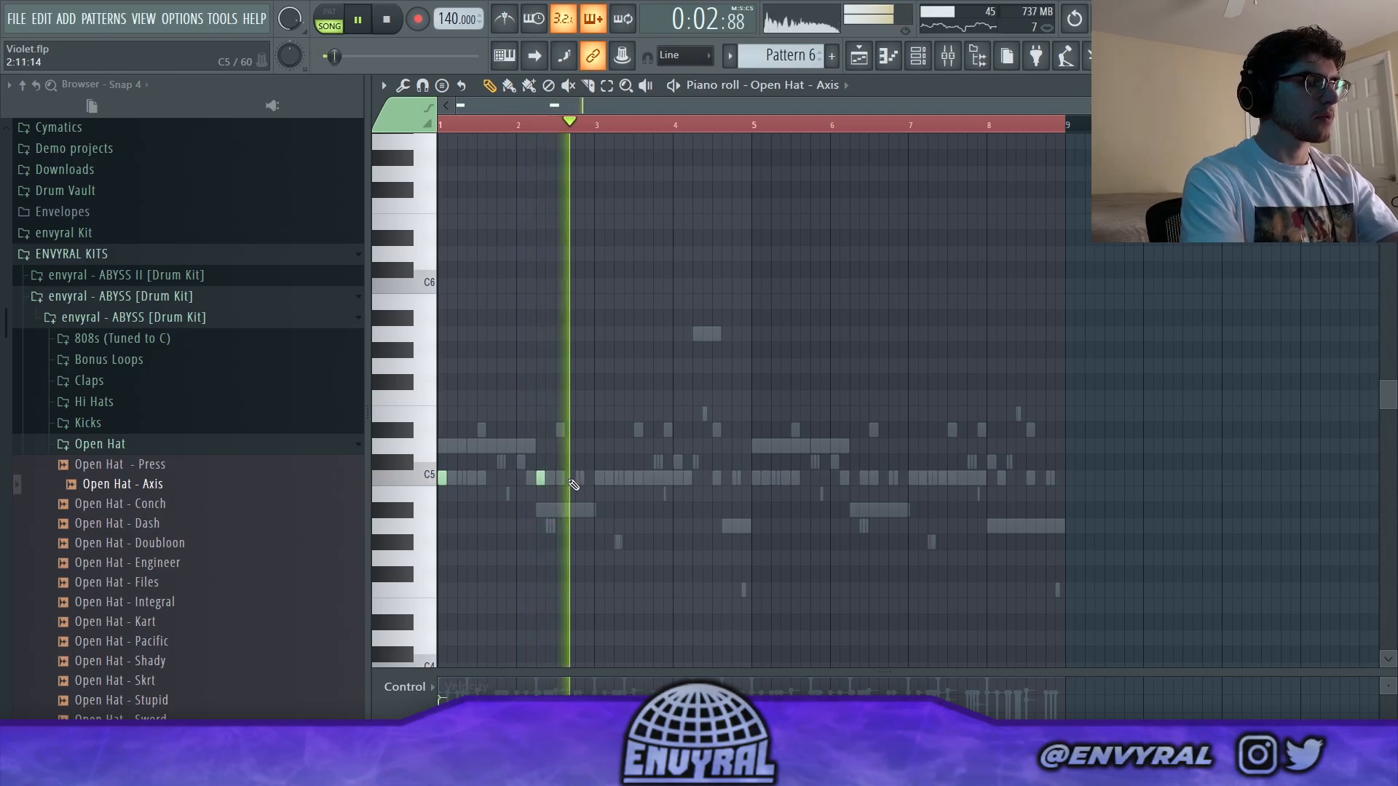
click(602, 480)
key(ctrl+a)
key(shift+d)
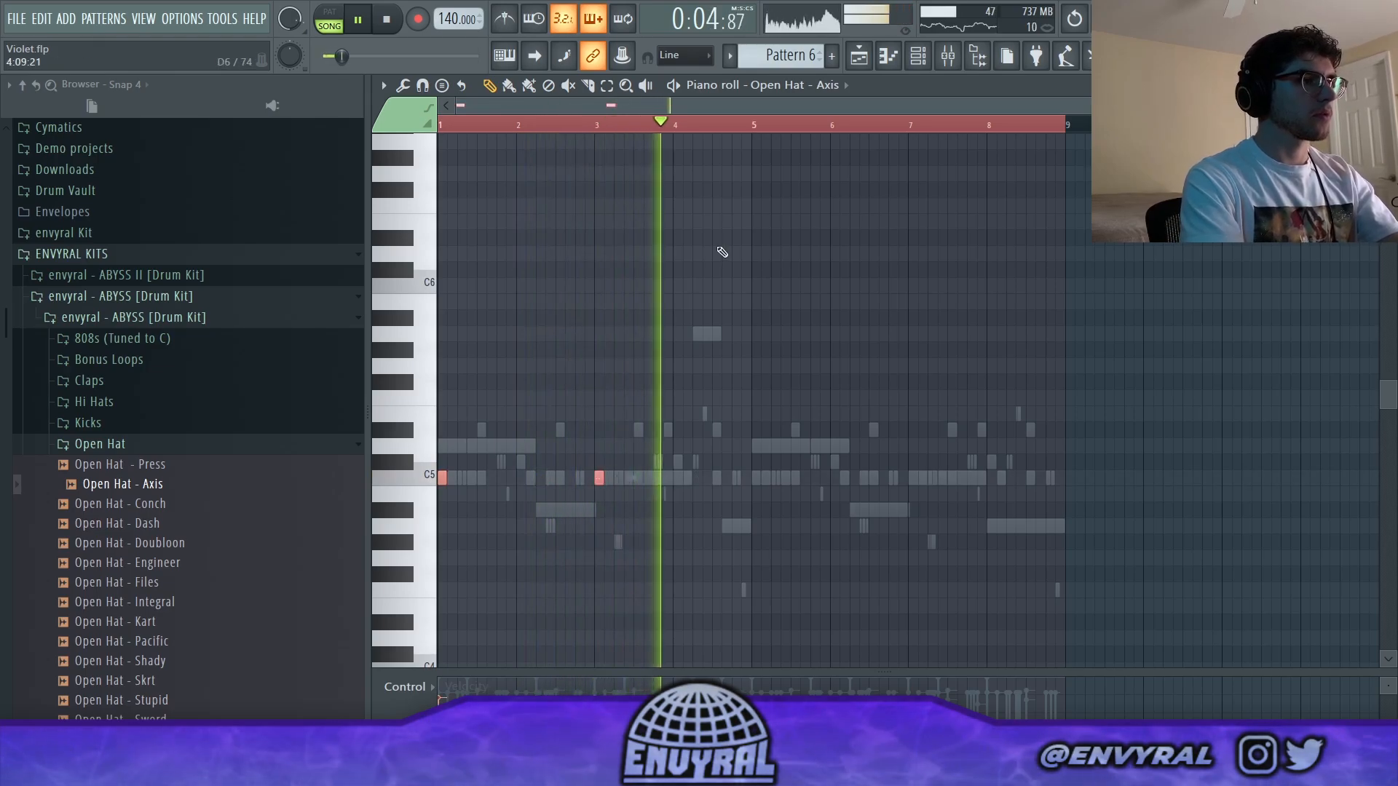
key(ctrl+b)
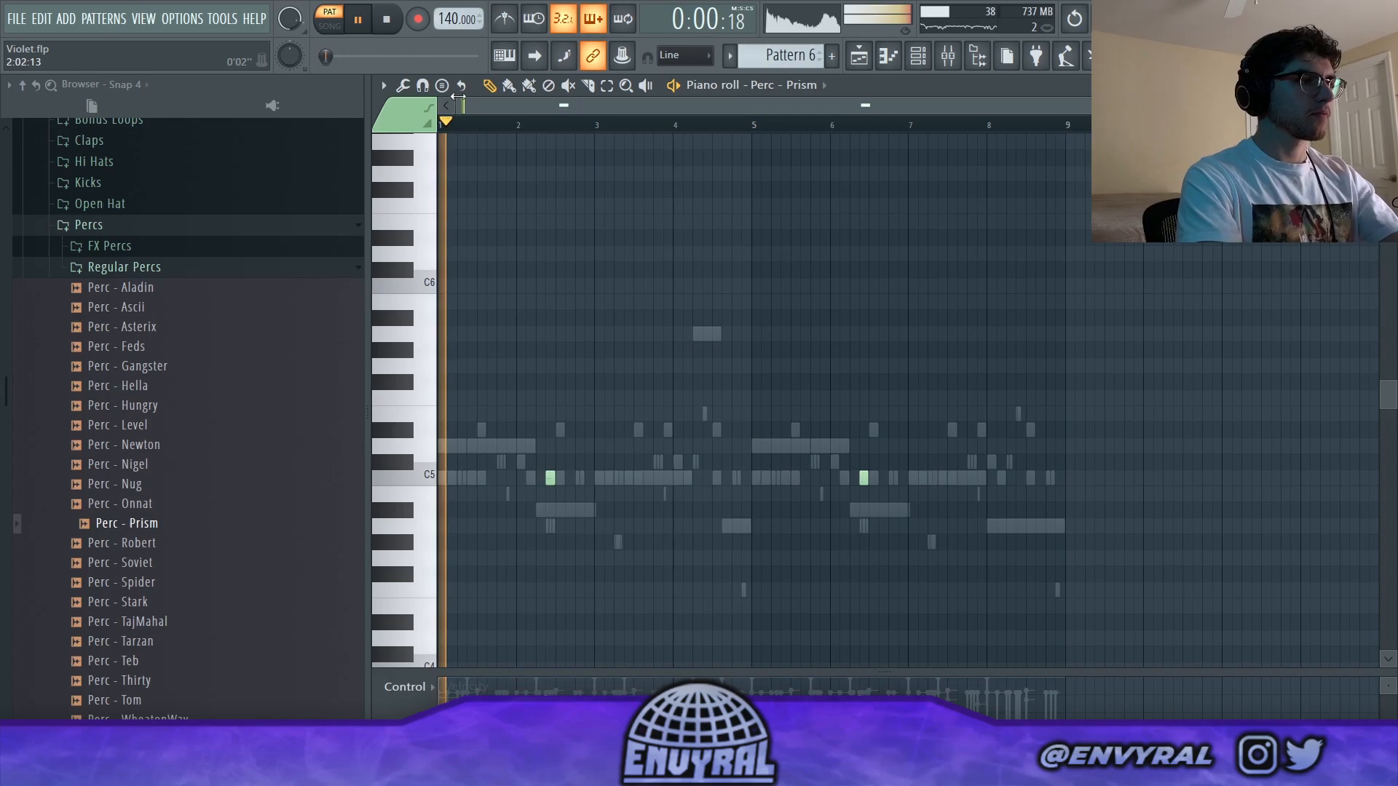
Switch playback to song mode and replace the Perc - Prism sample with Perc - Level.
click(329, 26)
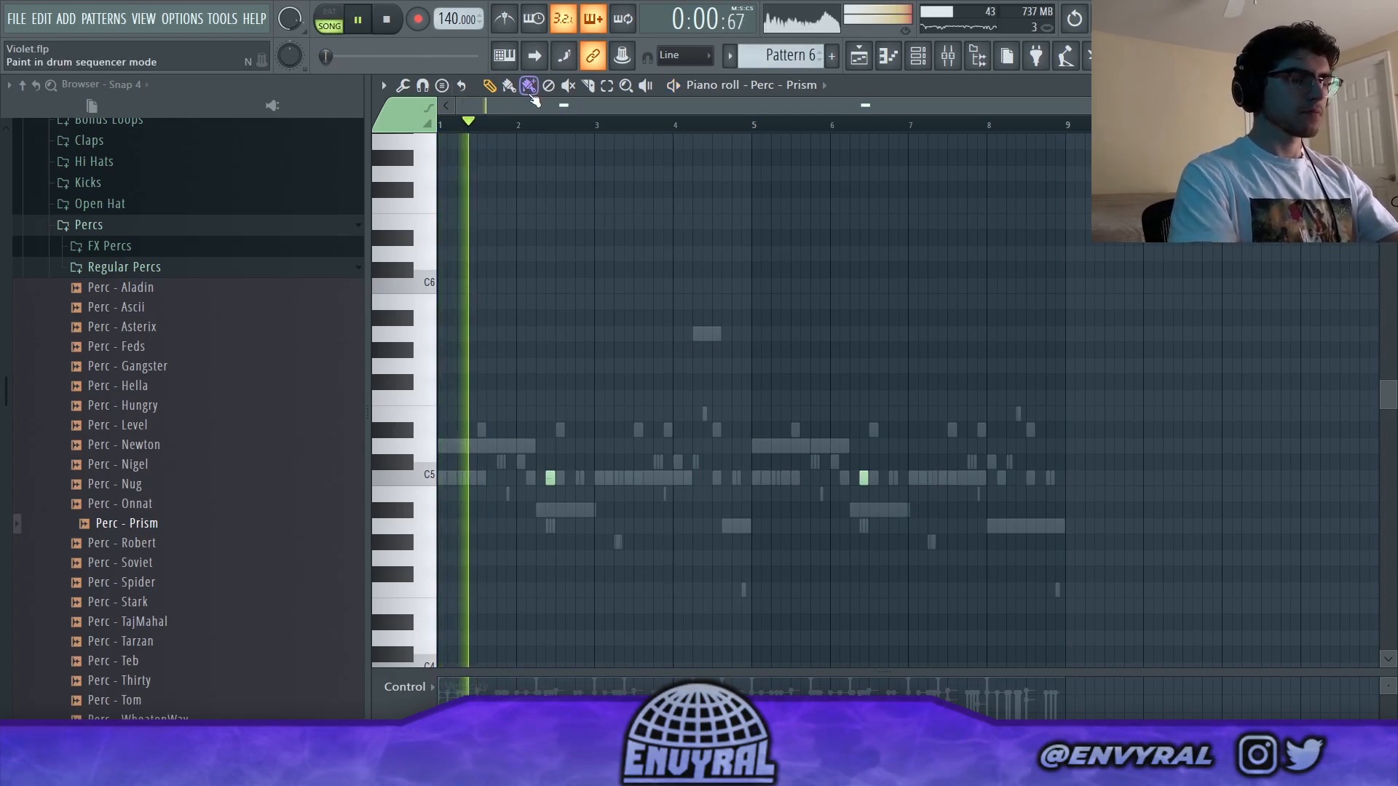
key(F6)
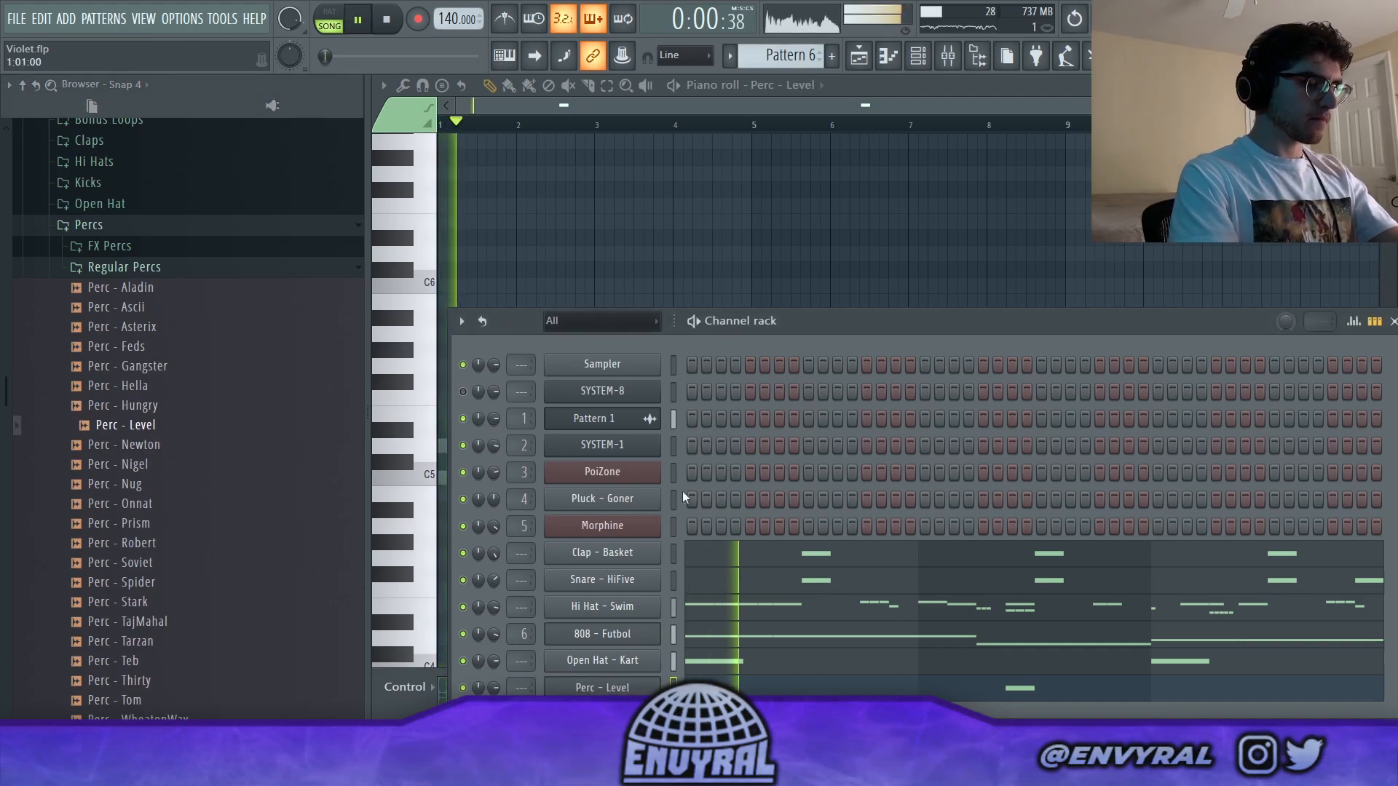
key(F6)
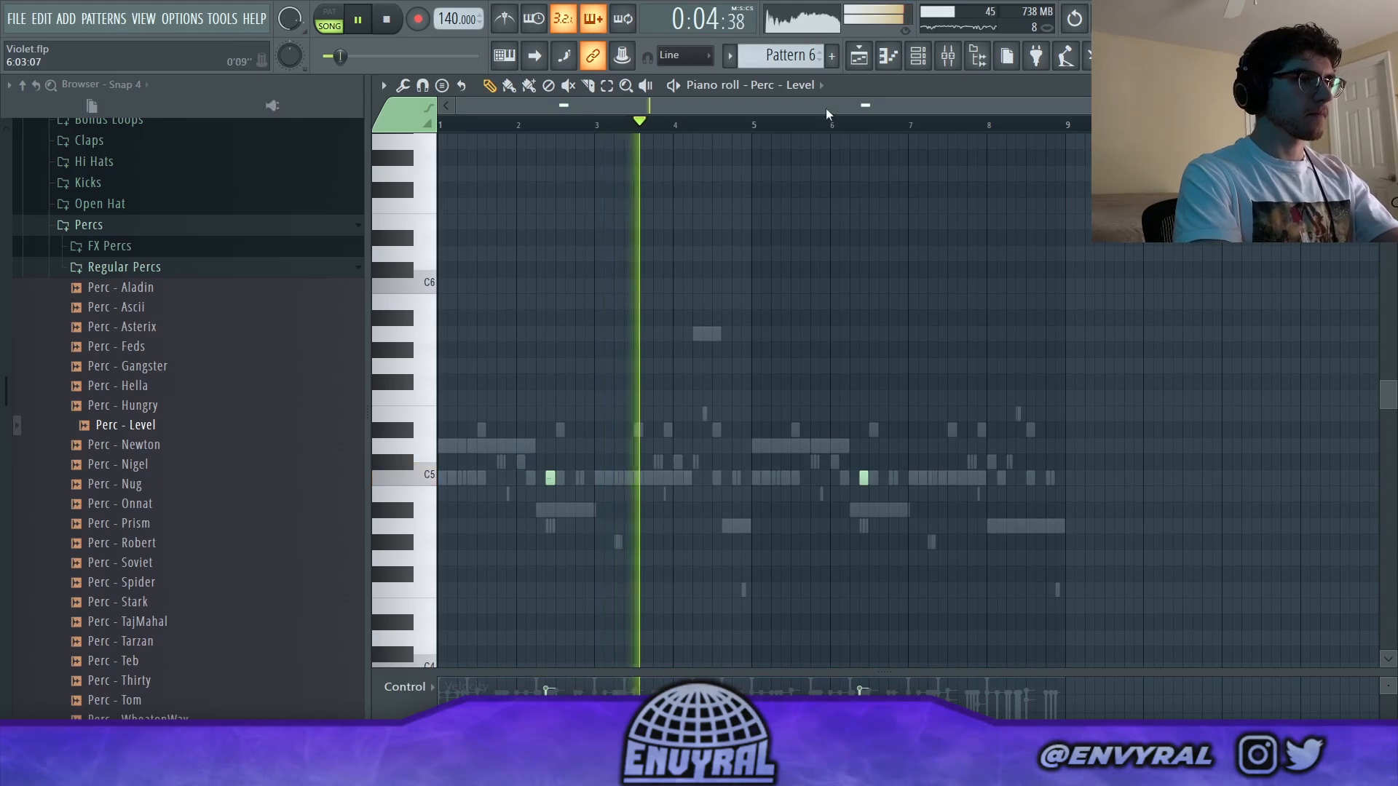
Add a Perc - Seeya C5 hit near the end of bar 4 and audition it from the start of that bar.
click(766, 125)
click(712, 507)
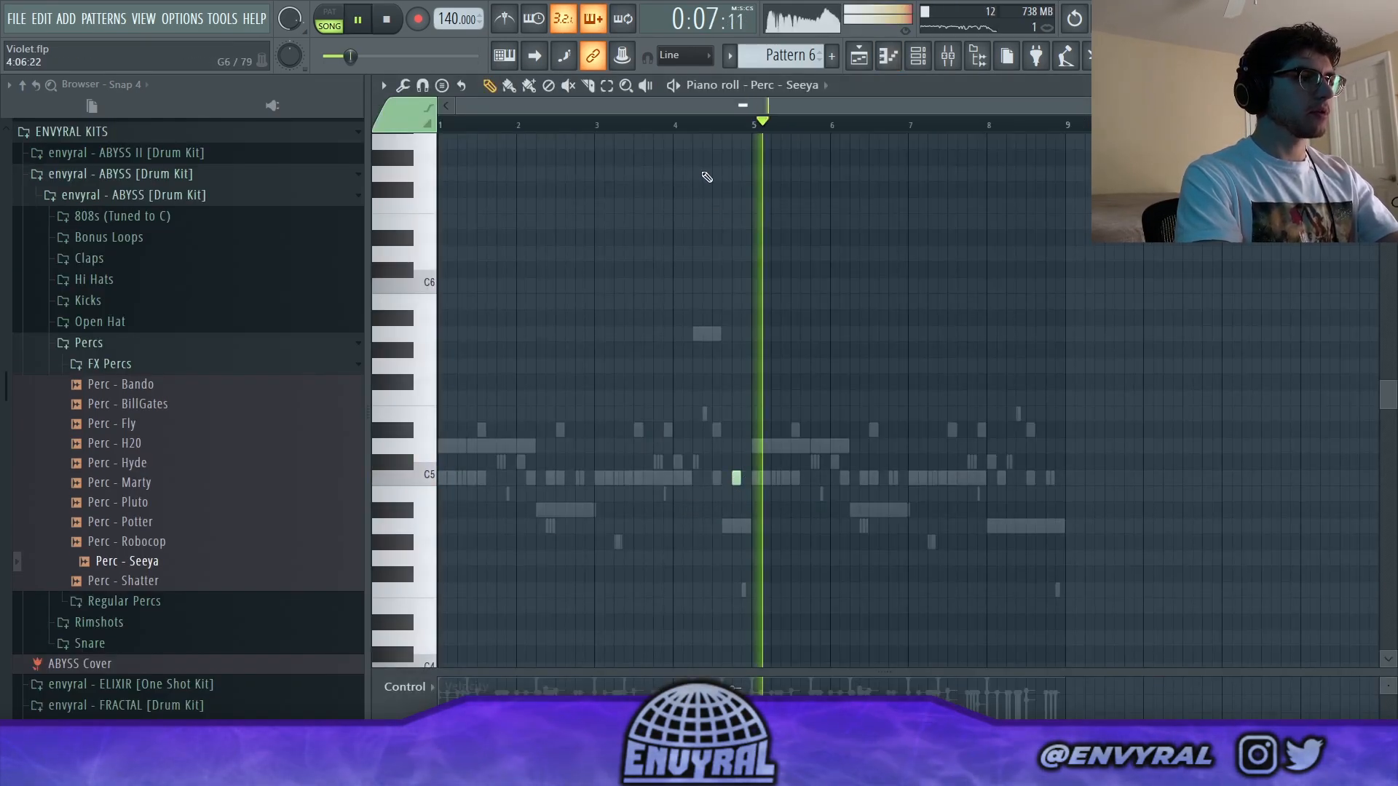
click(679, 126)
drag(738, 479, 747, 478)
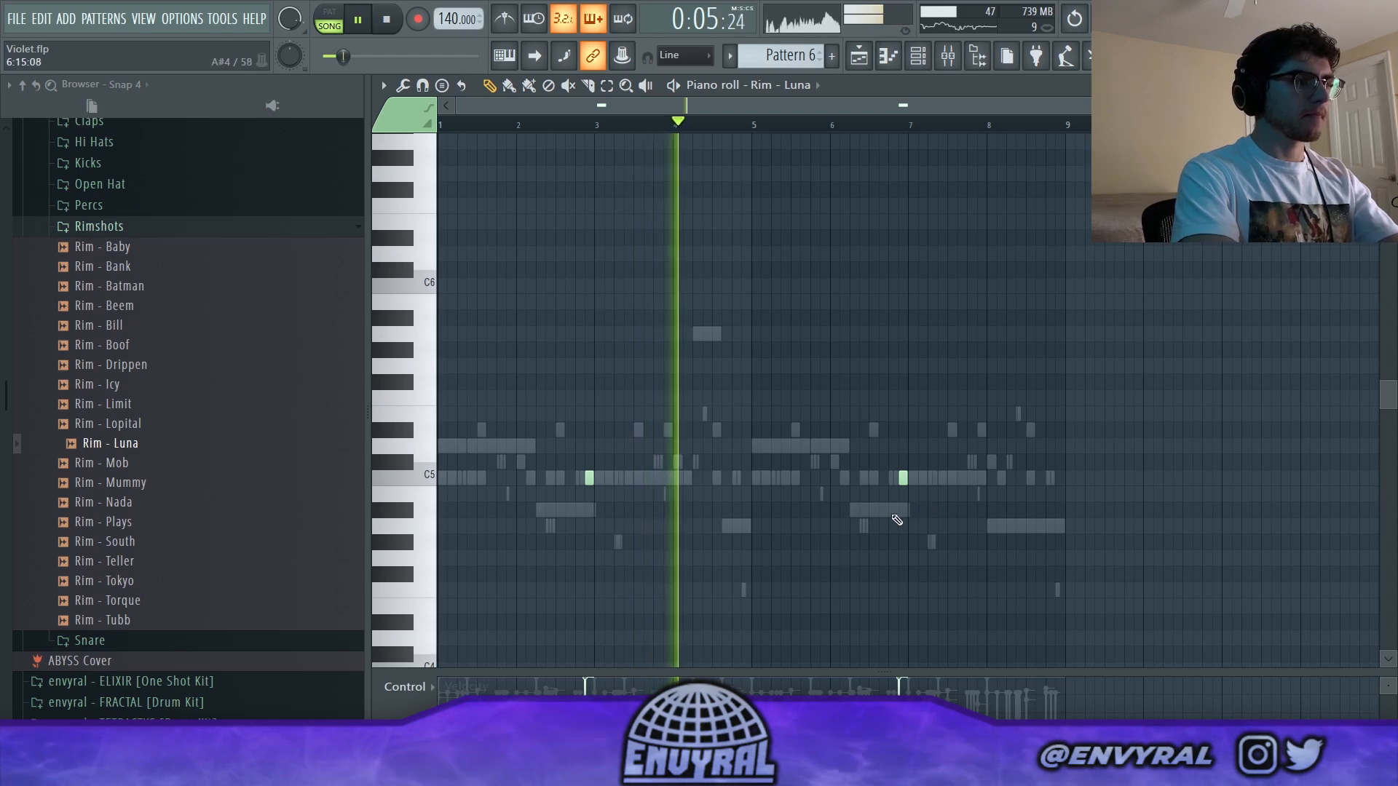
Try extra Rim - Luna hits around bar 6, remove them, and add a C5 hit early in bar 7.
click(835, 478)
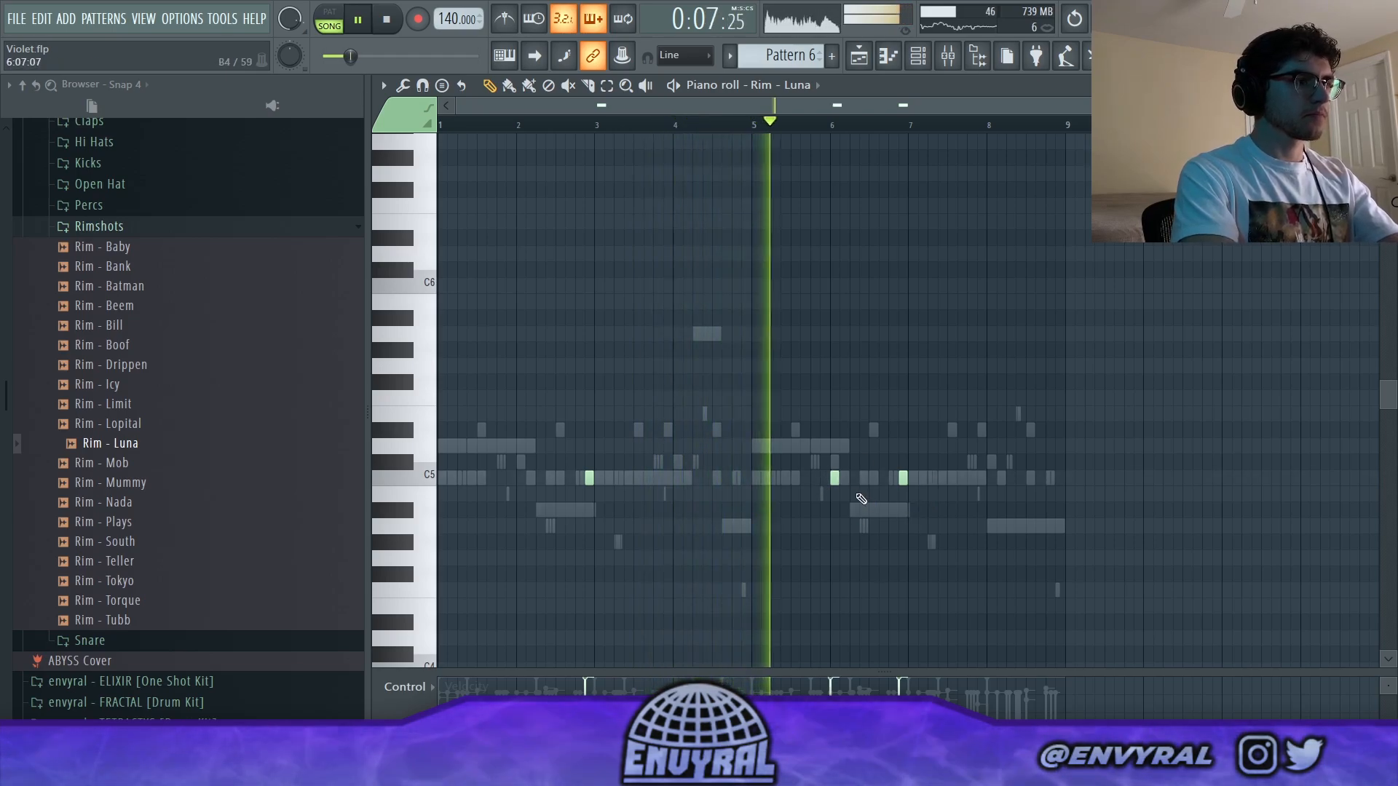
right_click(834, 479)
click(825, 479)
click(853, 479)
right_click(854, 480)
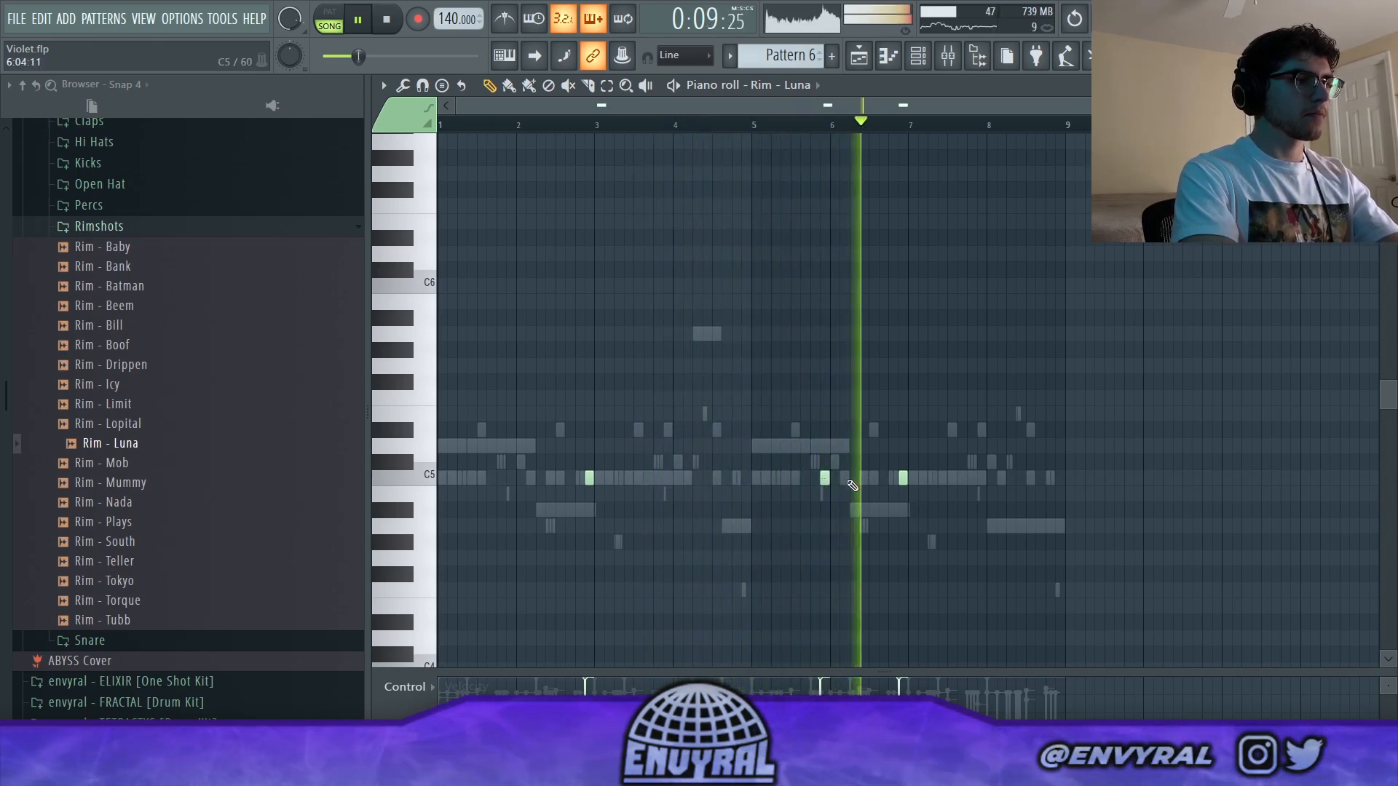
click(922, 478)
right_click(825, 478)
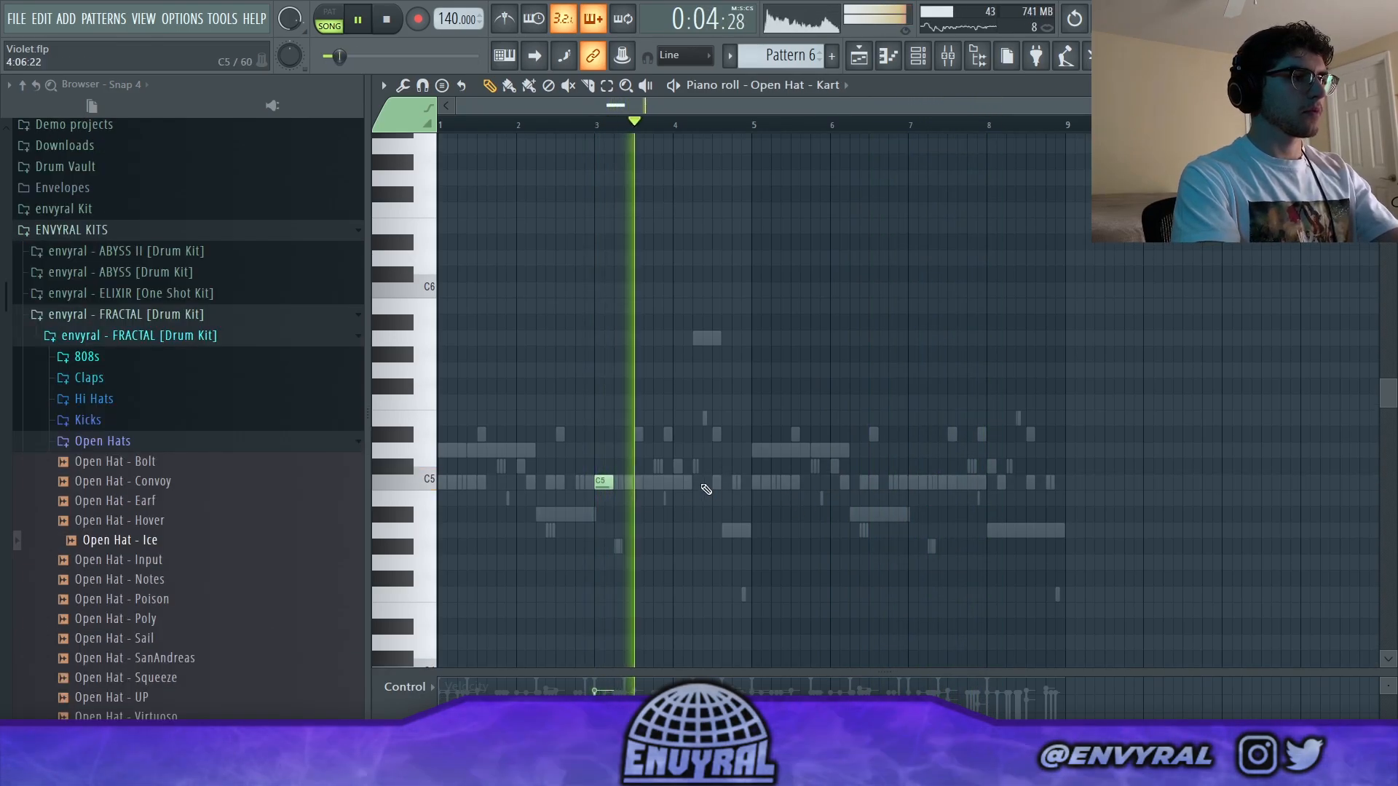
Add Open Hat - Kart C5 hits on the second beat of bars 4 and 8 and at the start of bar 7.
click(702, 483)
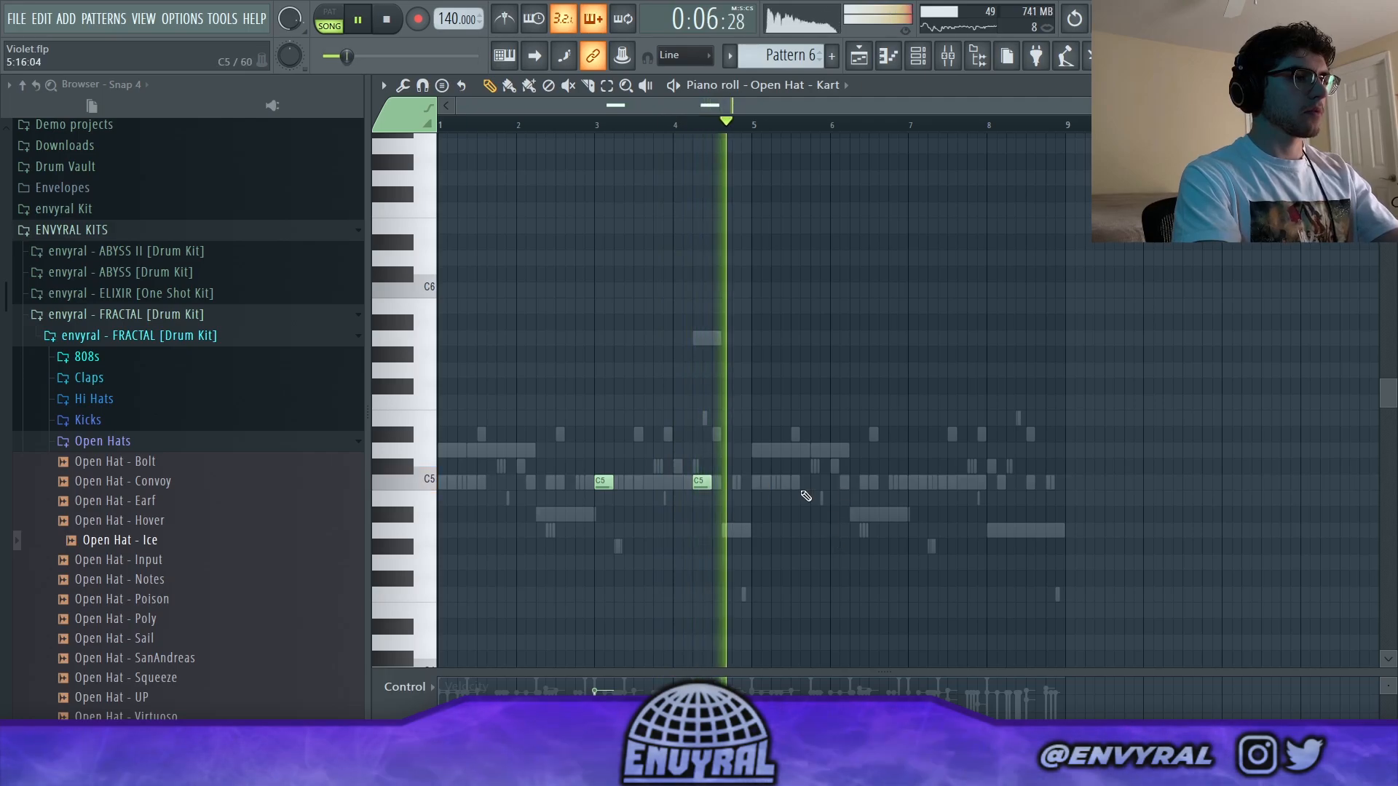
click(914, 482)
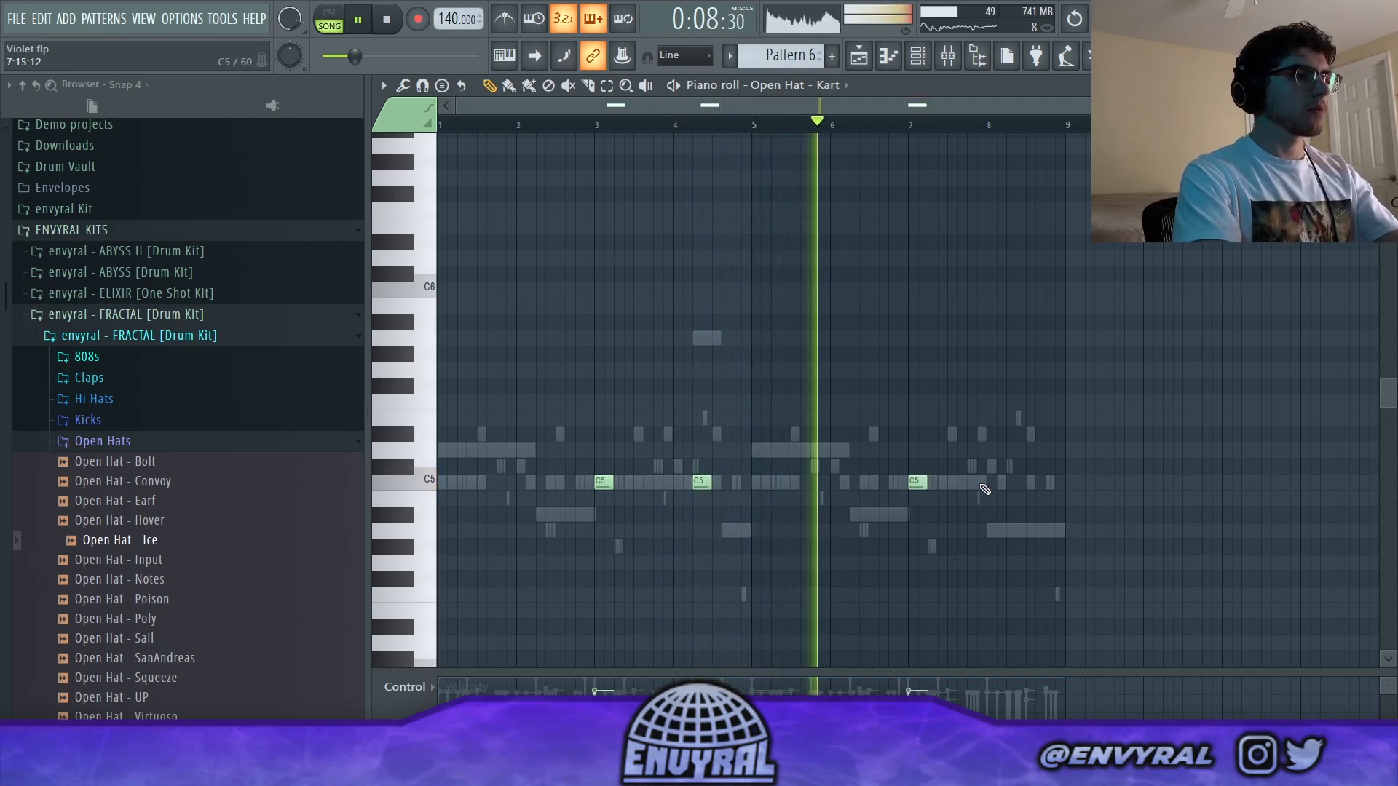
click(1011, 483)
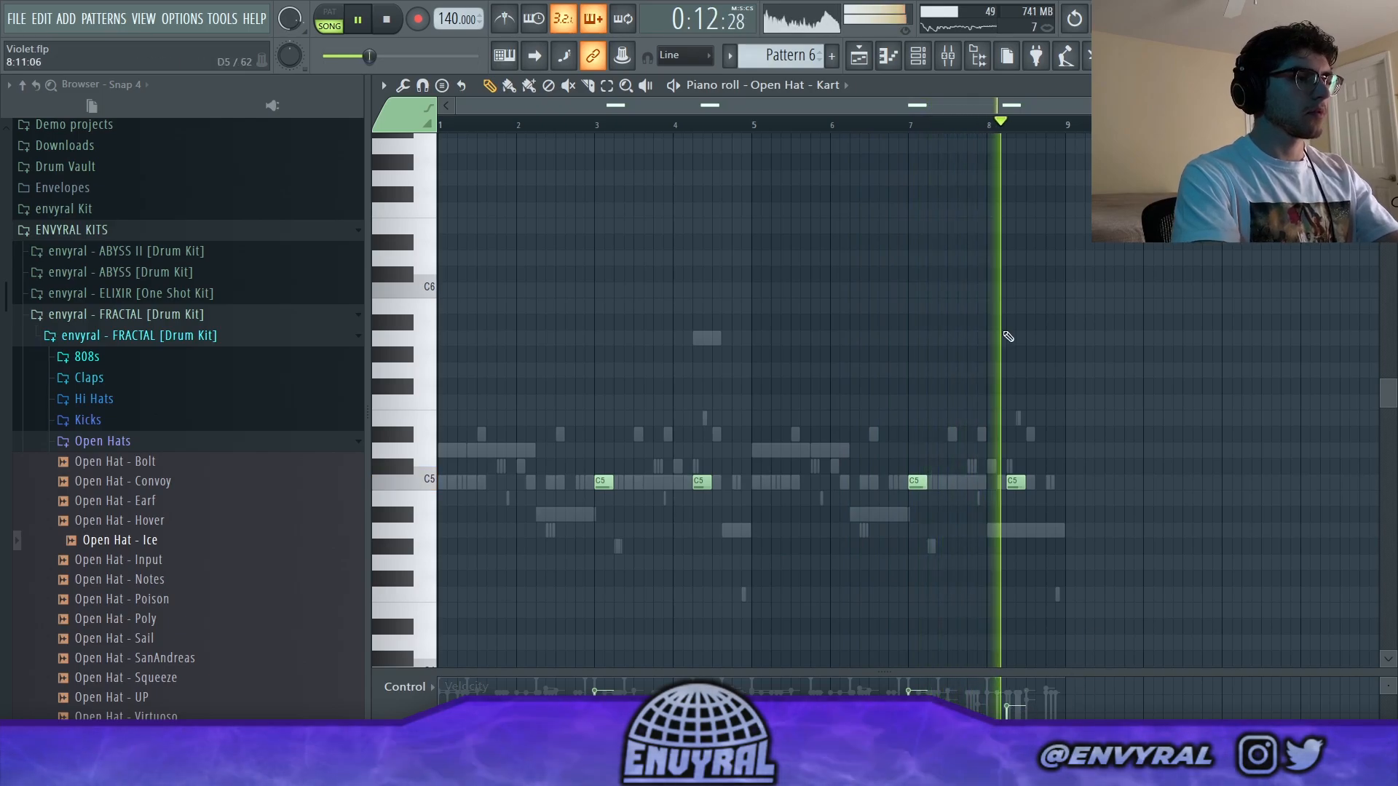
key(F6)
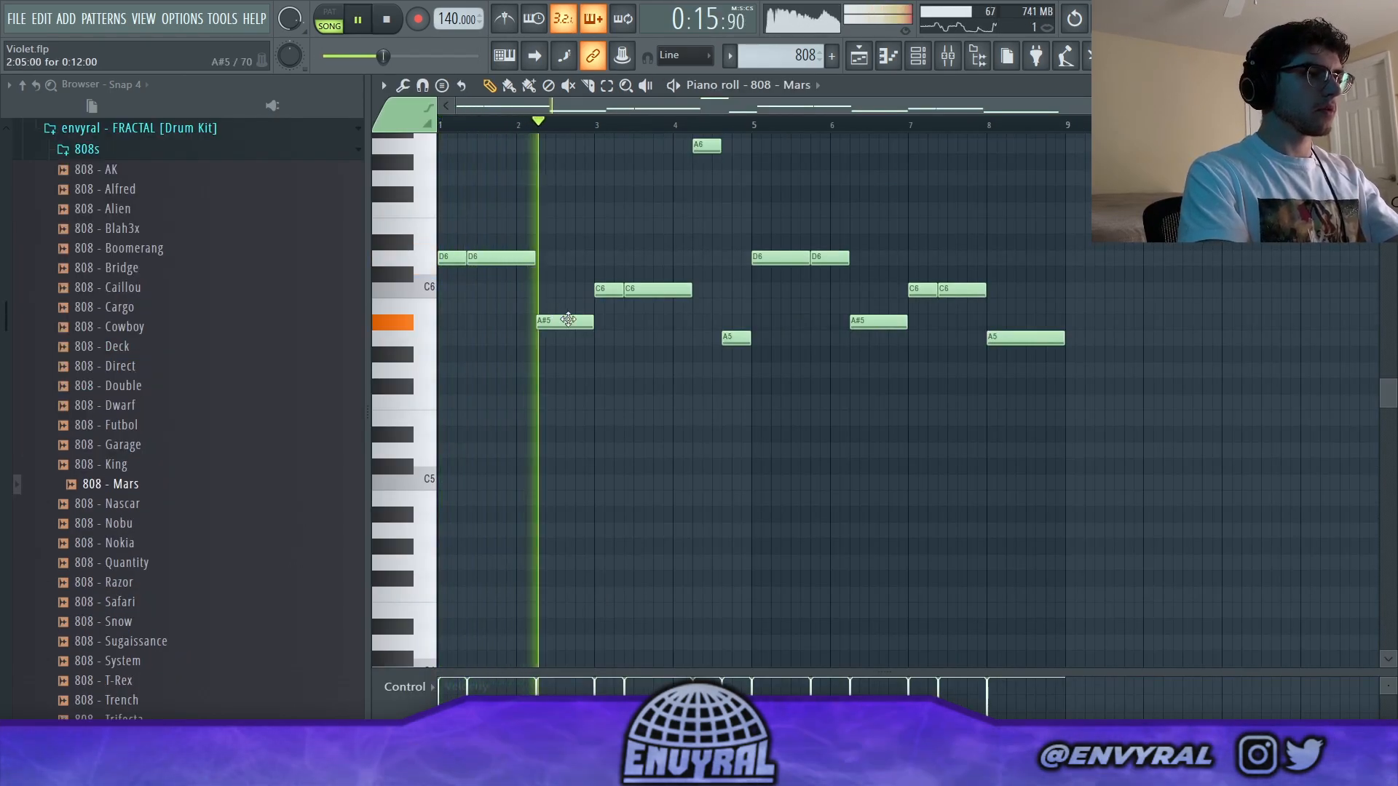
Try raising the short A5 note at the end of bar 4 to a much higher pitch in the 808 - Mars pattern.
scroll(608, 327, up, 1)
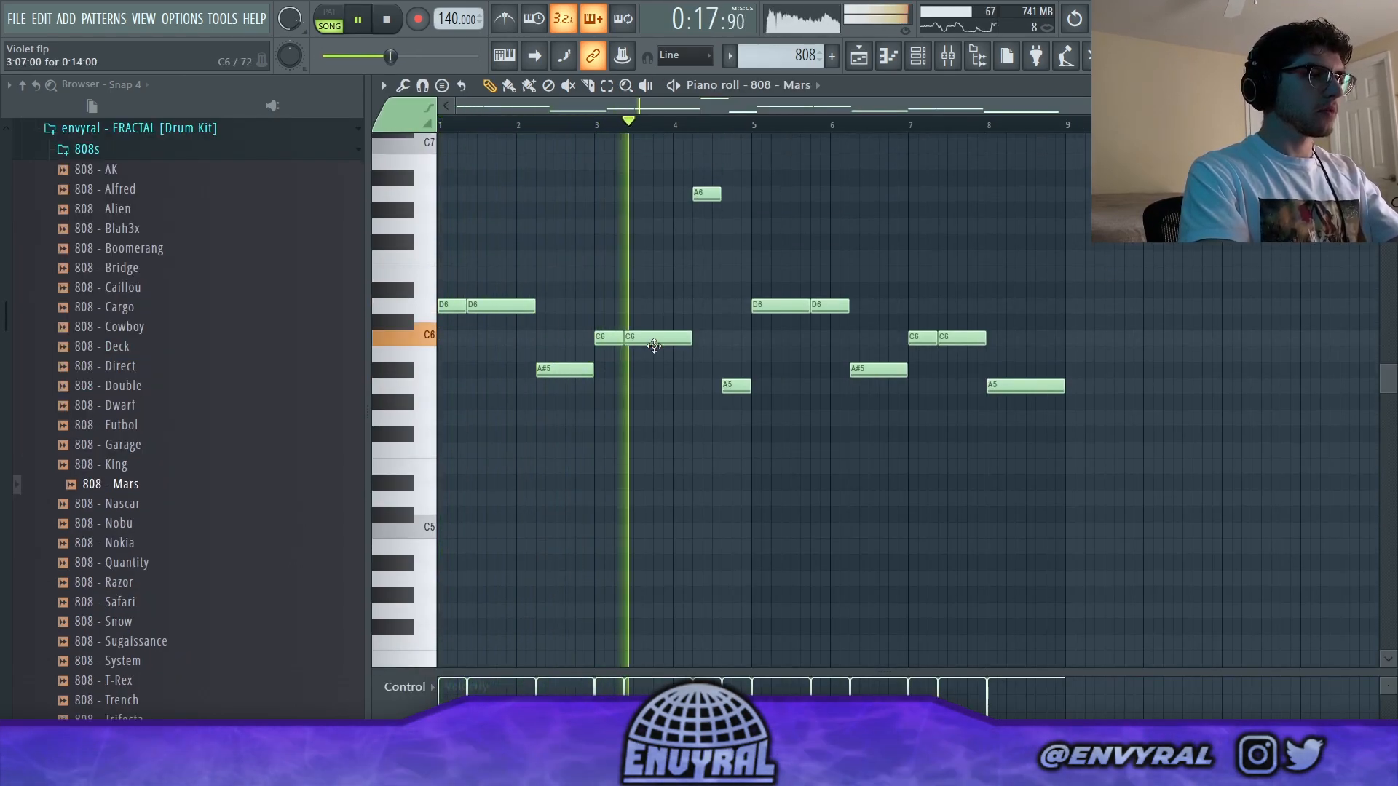
scroll(689, 306, up, 1)
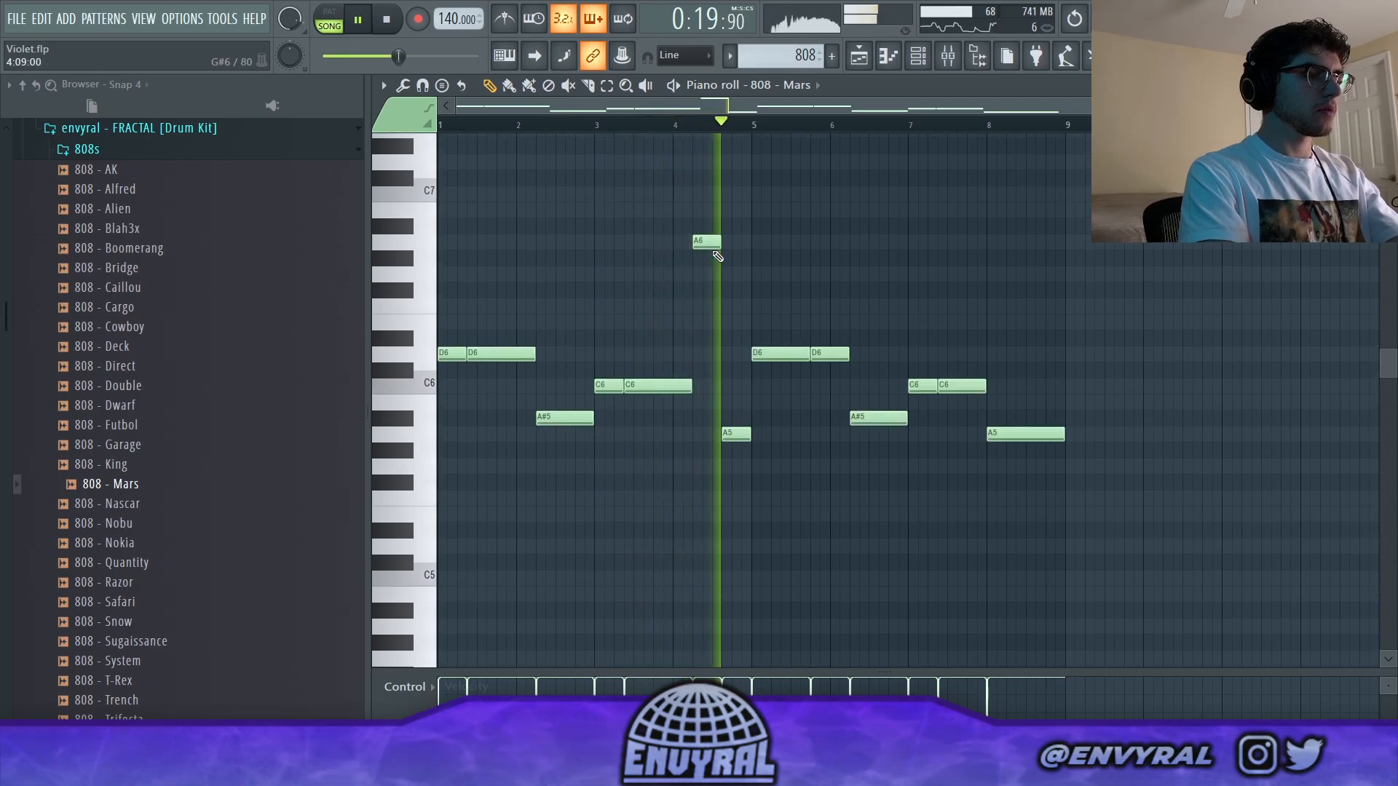
drag(732, 431, 732, 212)
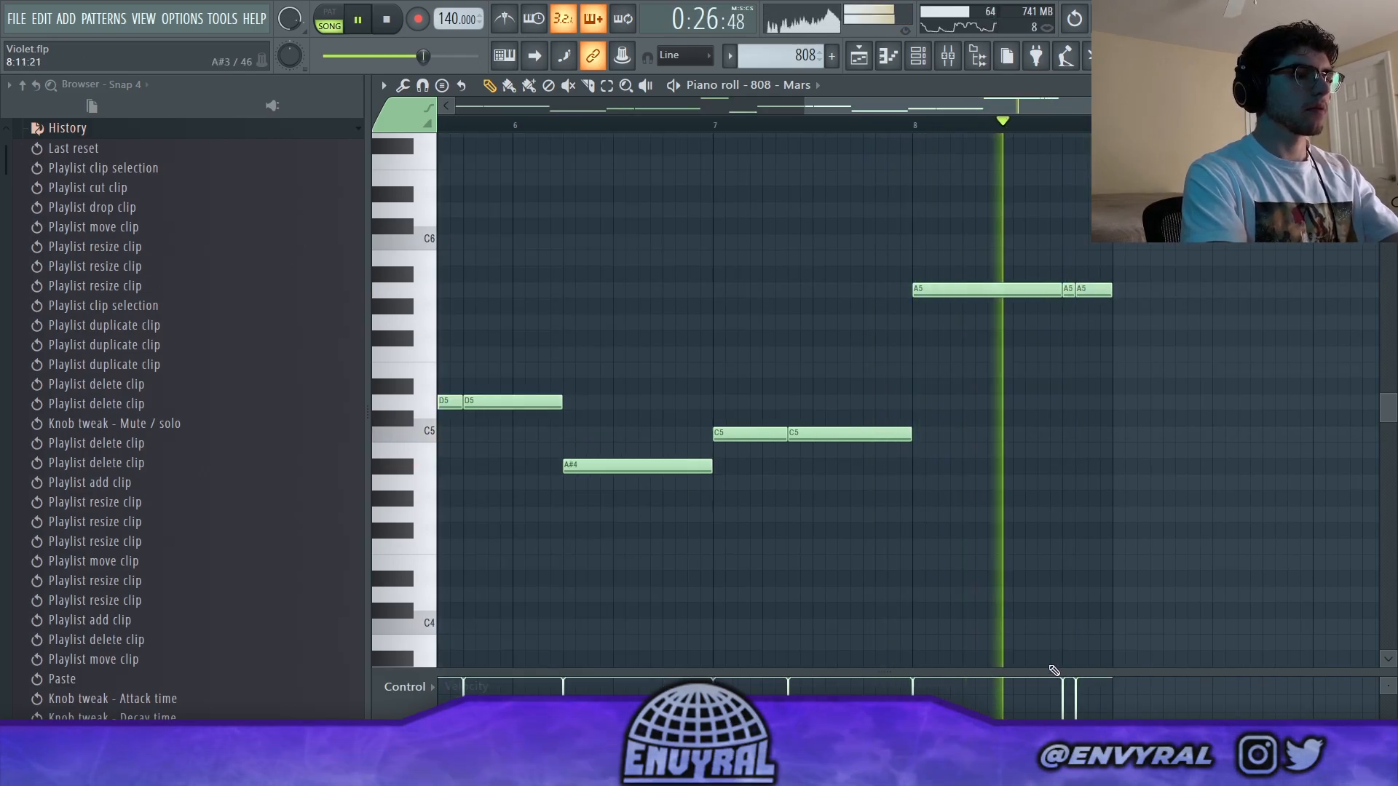
key(space)
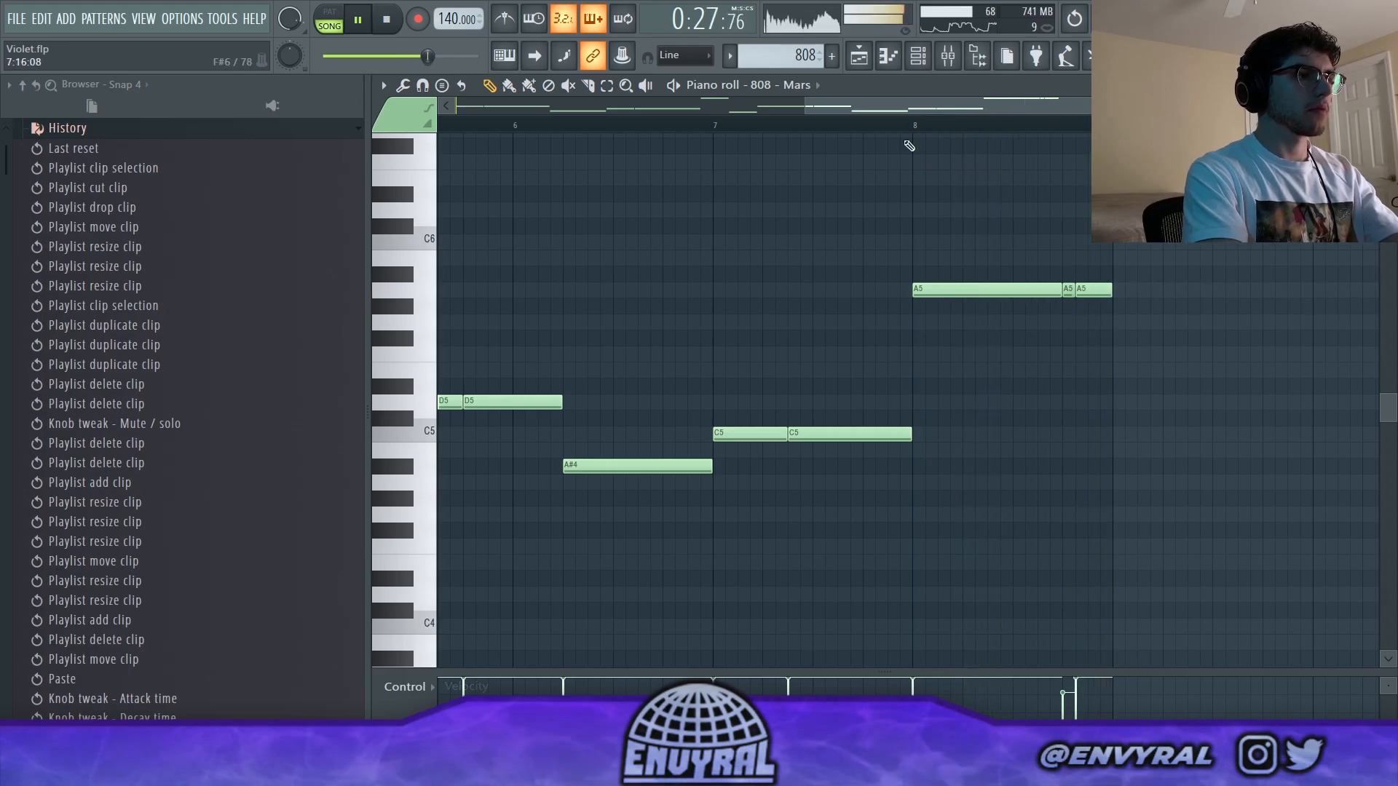
Delete the 808 - Futbol clip at bar 17 on Track 10 of the playlist and open the Rim - Luna pattern.
click(880, 71)
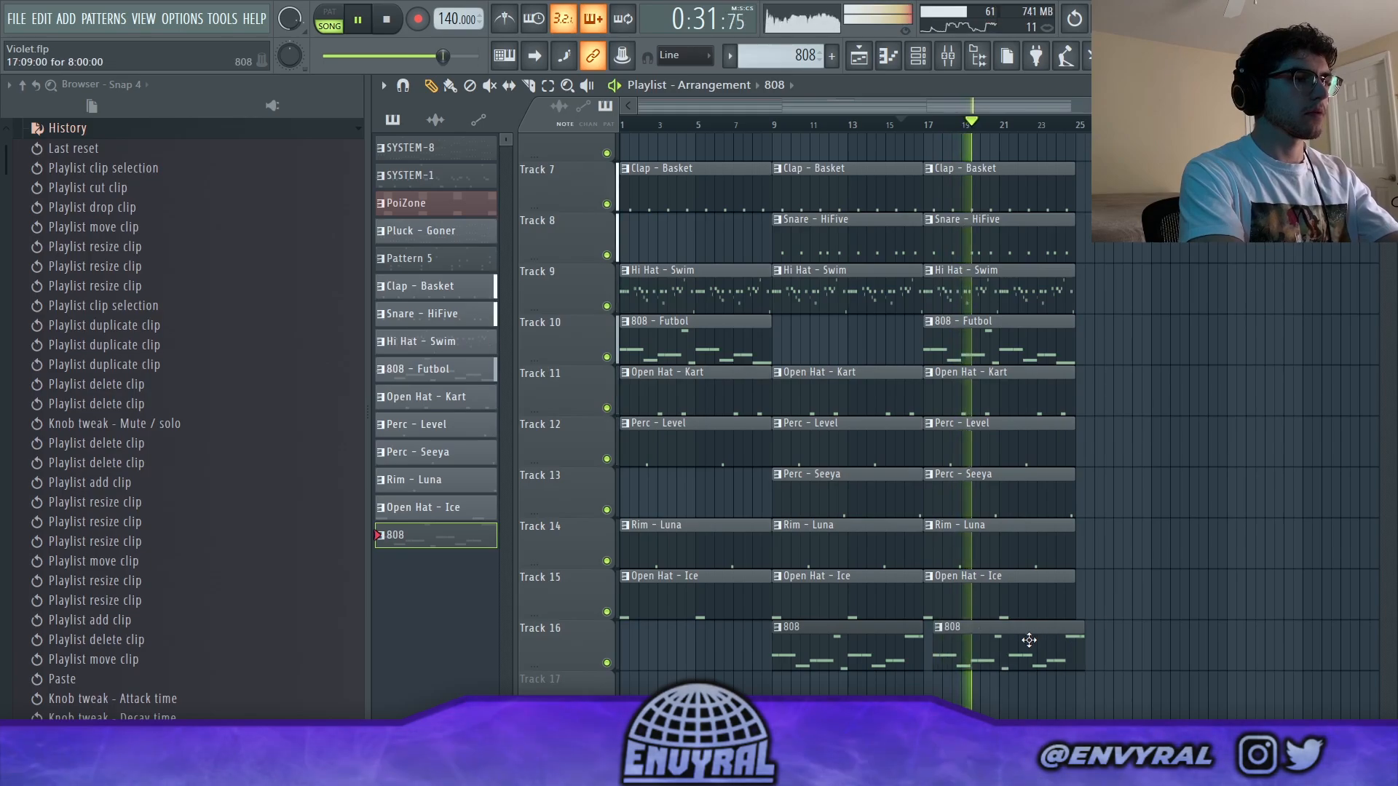
right_click(974, 321)
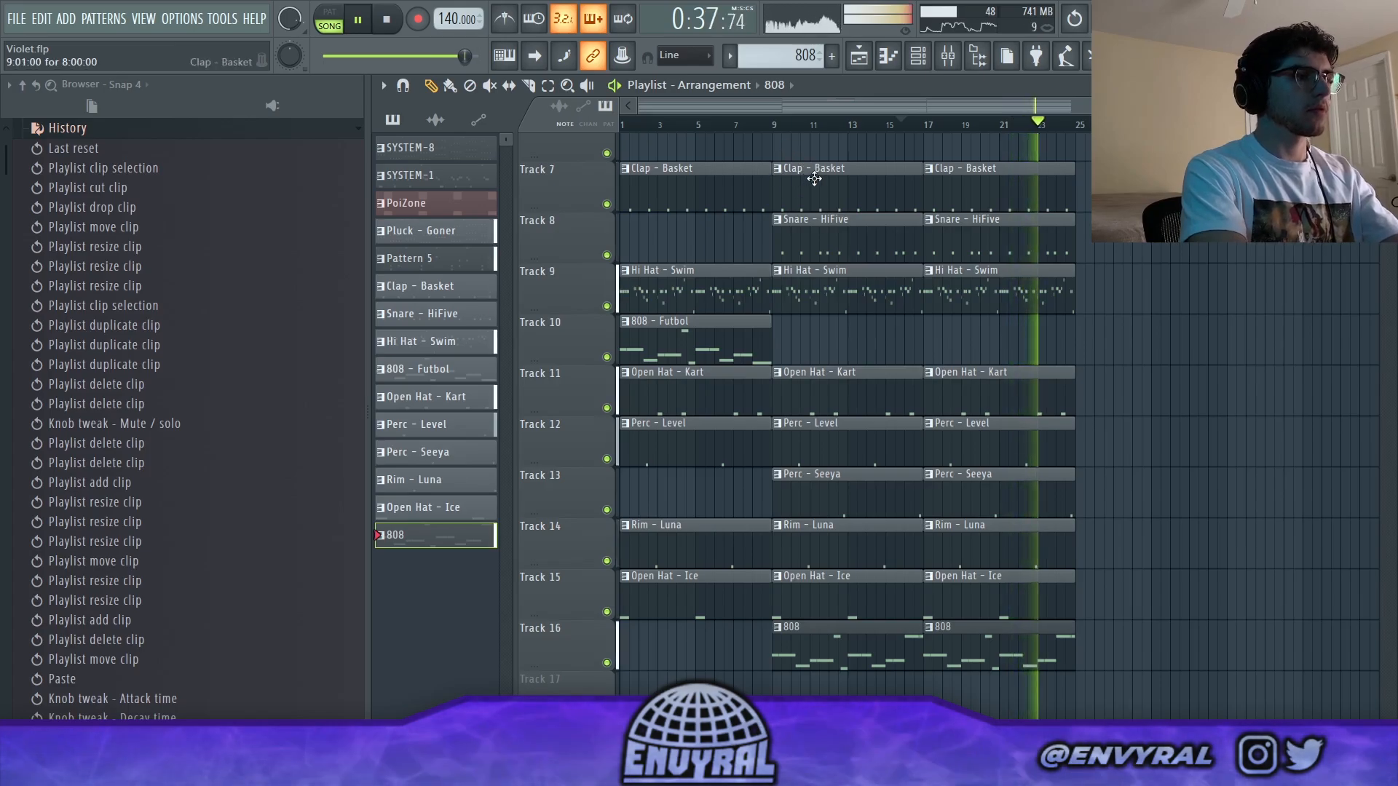
double_click(827, 541)
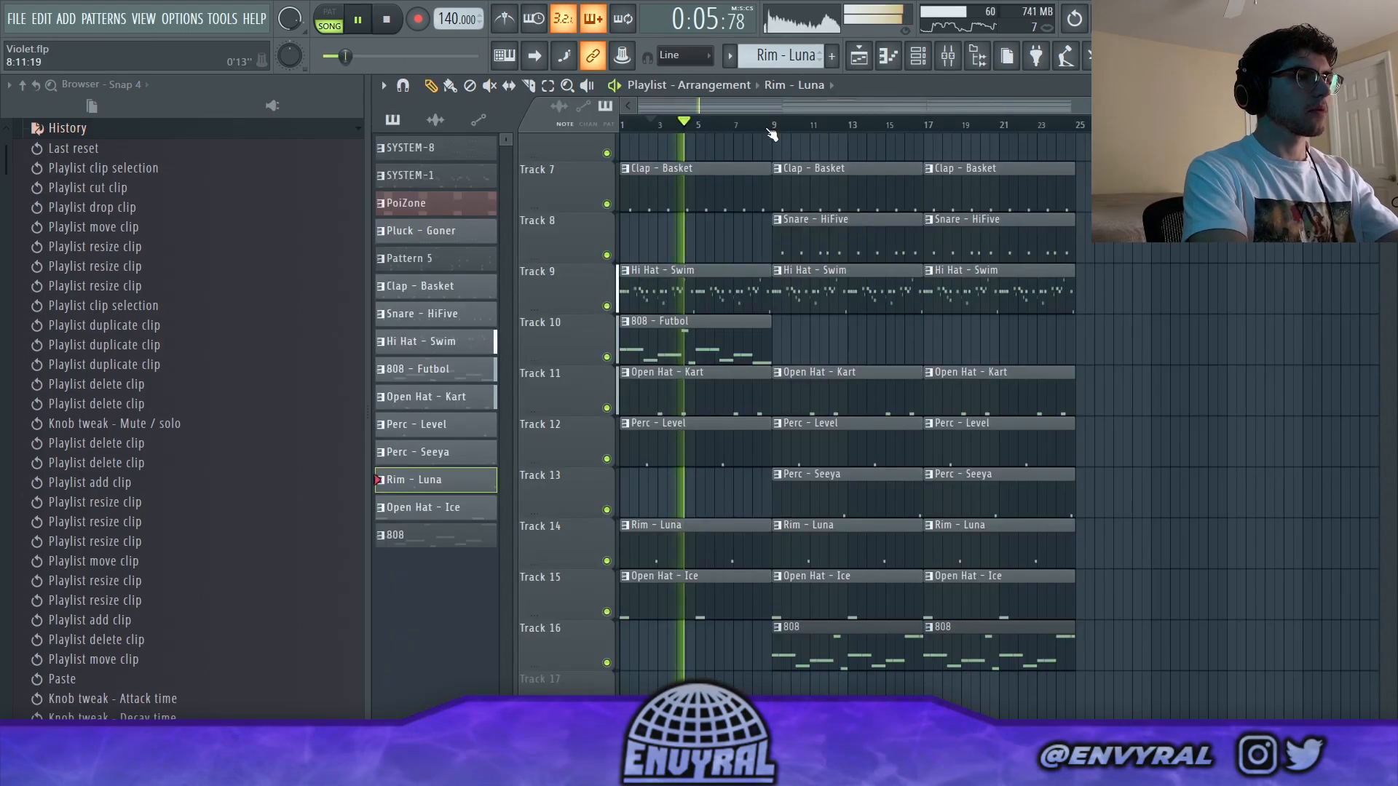
Move the drum and 808 - Futbol clips of the first eight bars to start at bar 25 on the same tracks.
scroll(724, 282, up, 1)
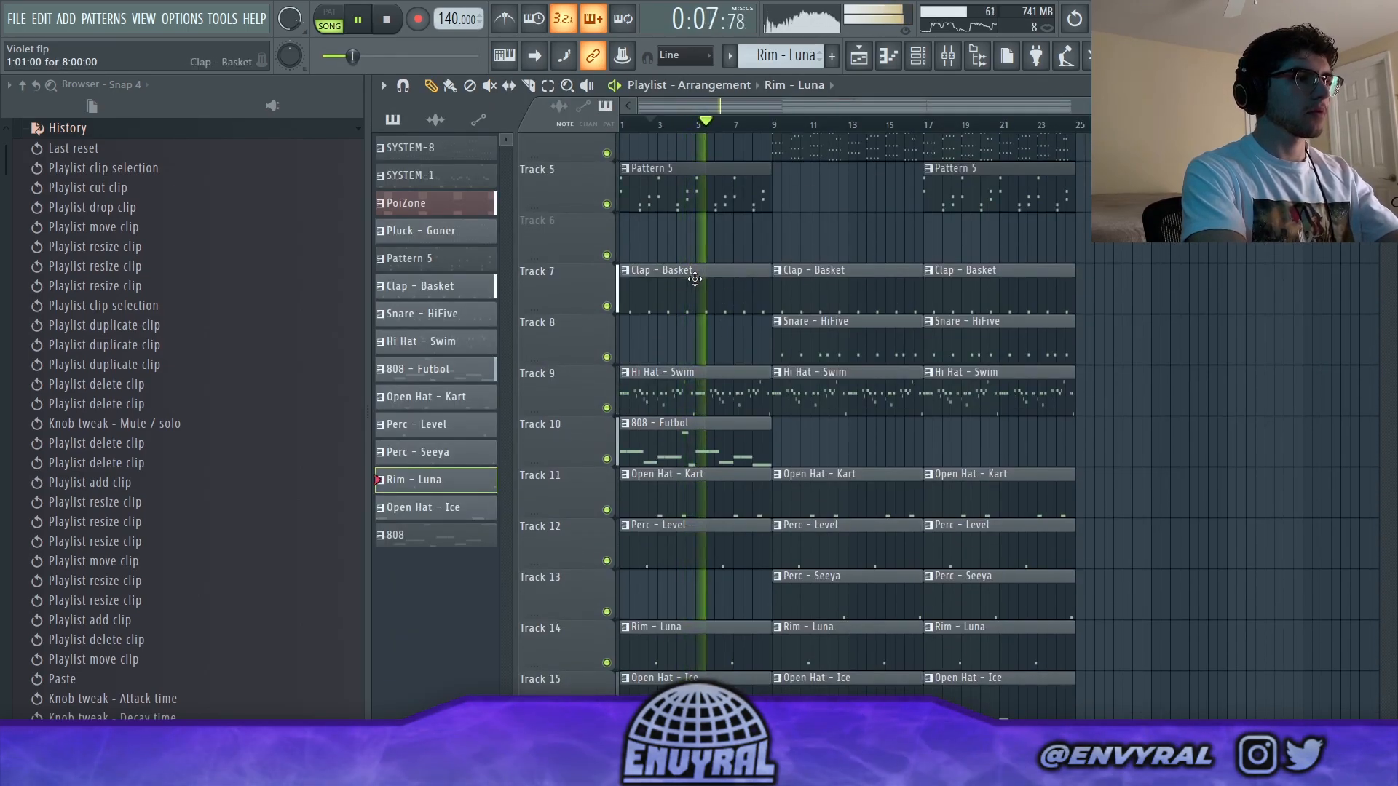
drag(694, 236, 1140, 705)
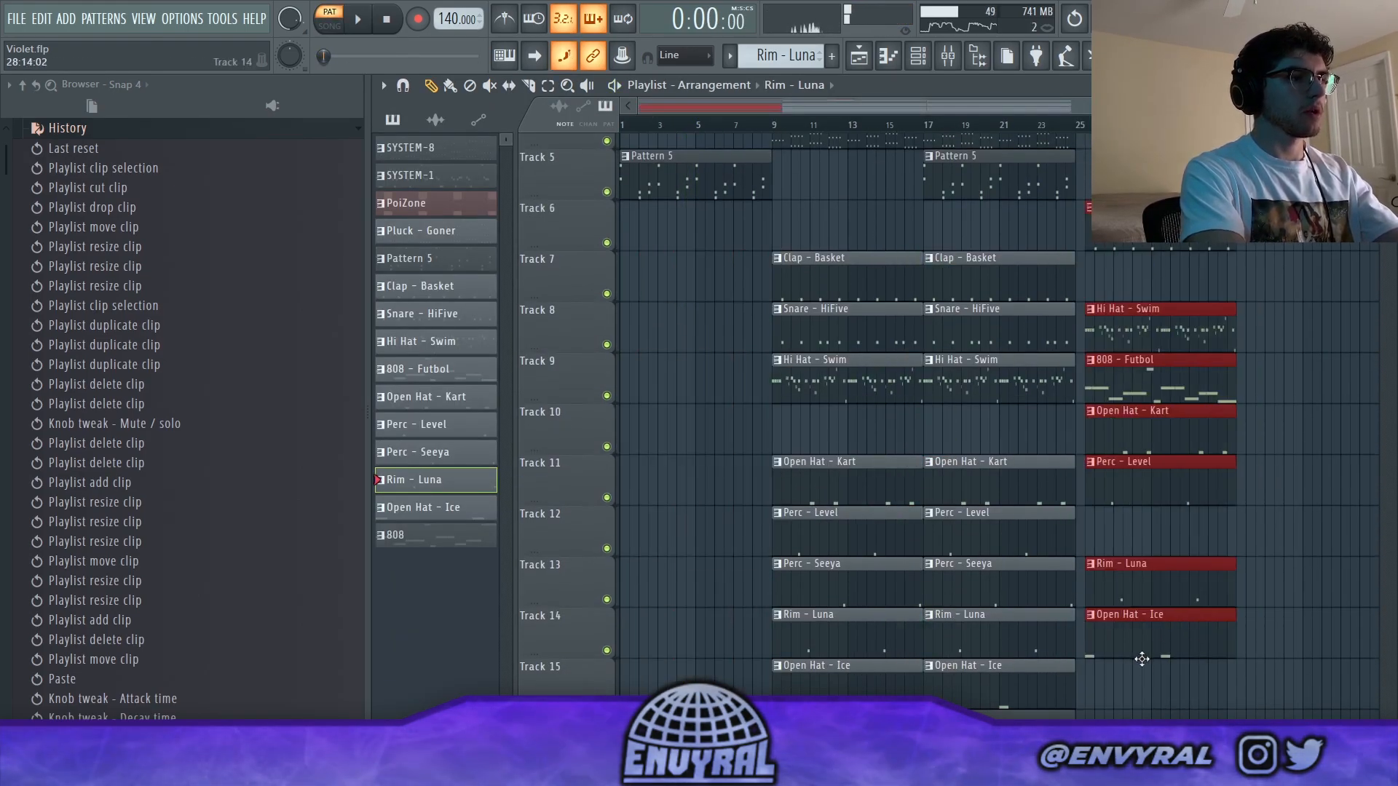
key(ctrl+d)
scroll(1121, 684, down, 2)
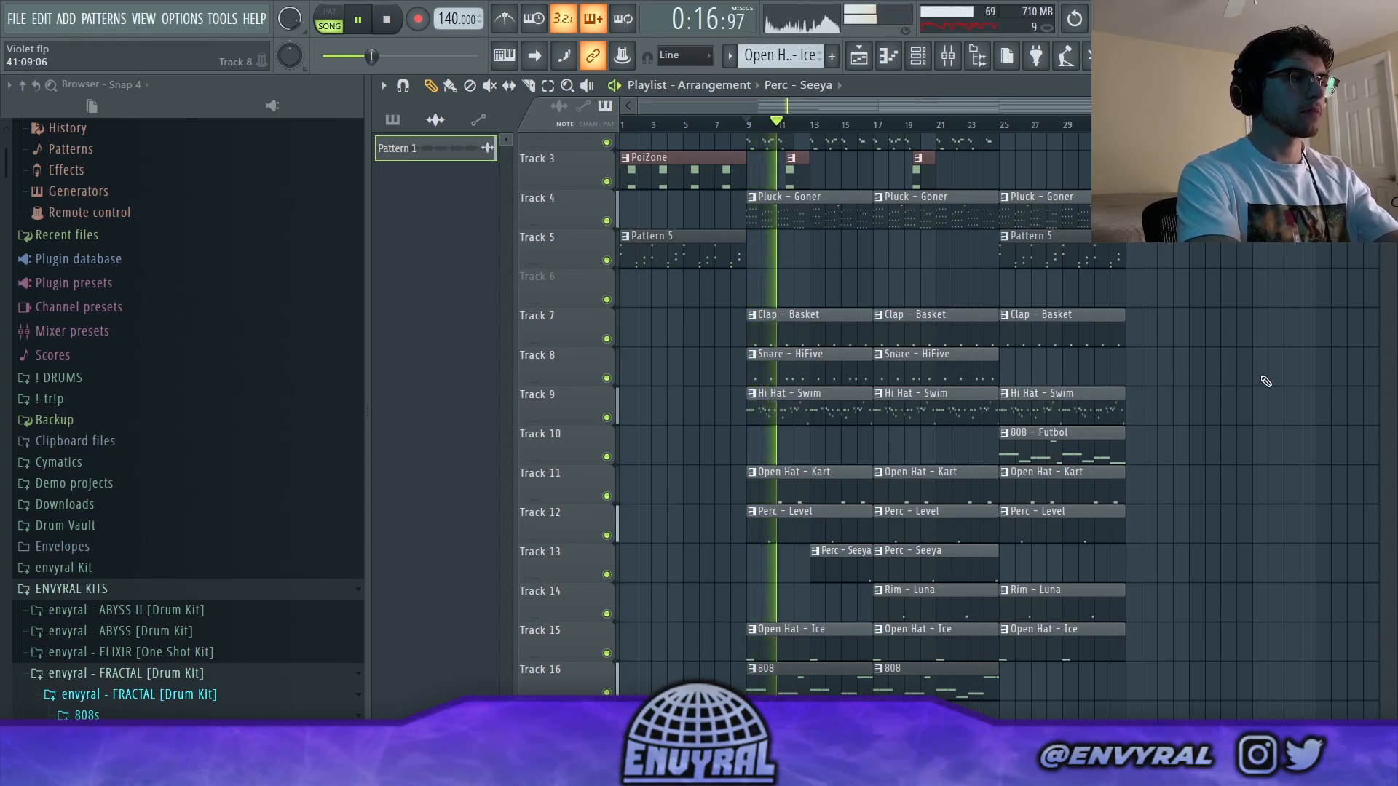
Place a copy of the Pattern 5 clip on Track 5 at bar 41.
scroll(1361, 423, up, 1)
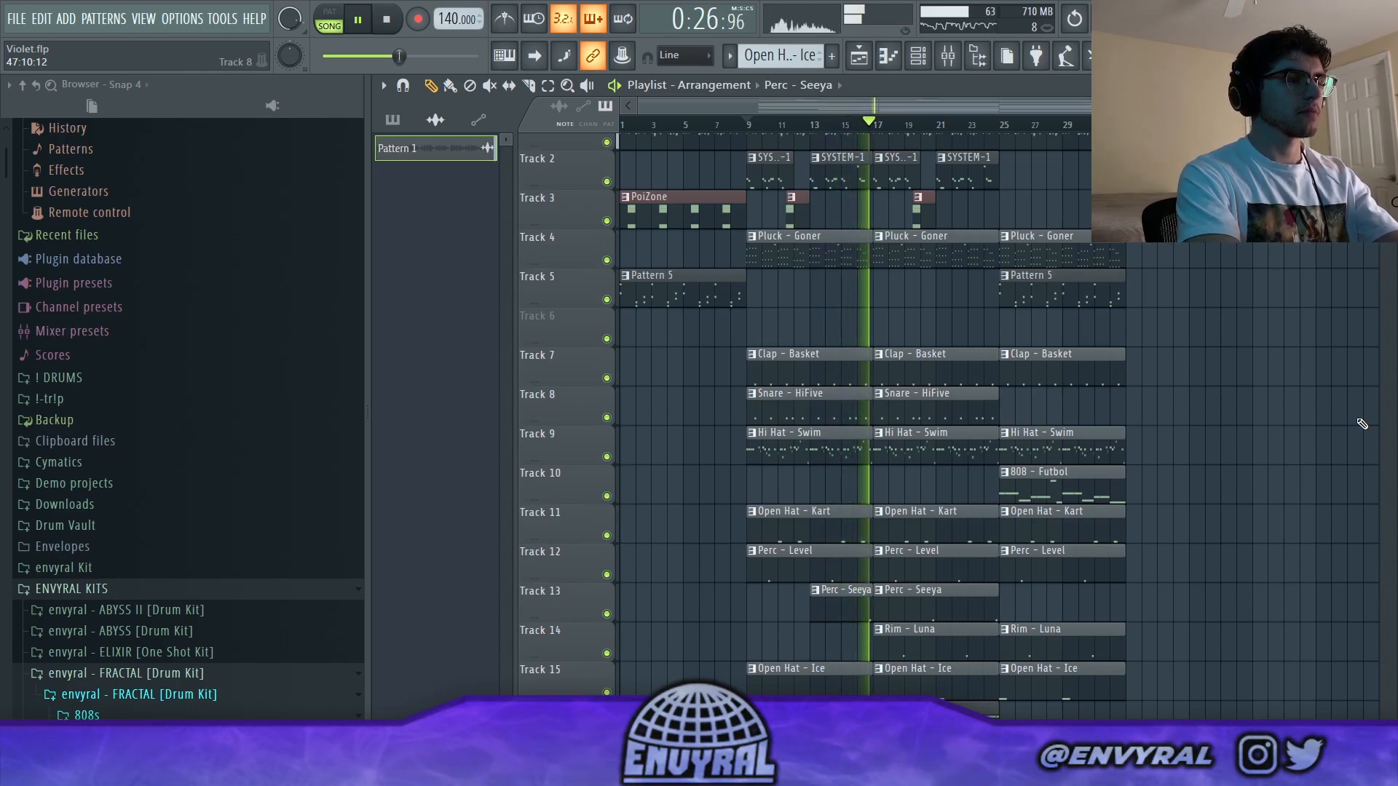
scroll(1161, 378, down, 2)
scroll(1144, 506, up, 3)
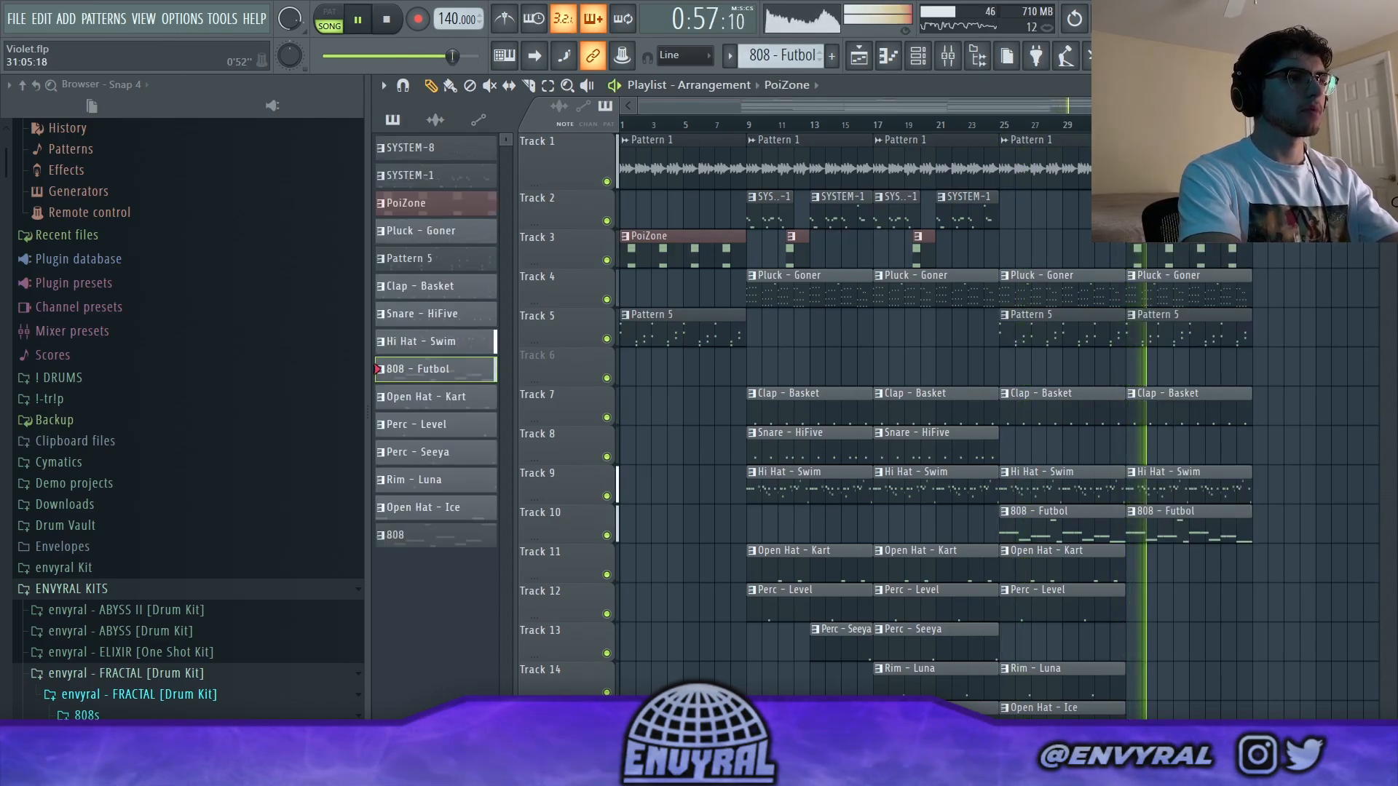
scroll(1083, 131, down, 1)
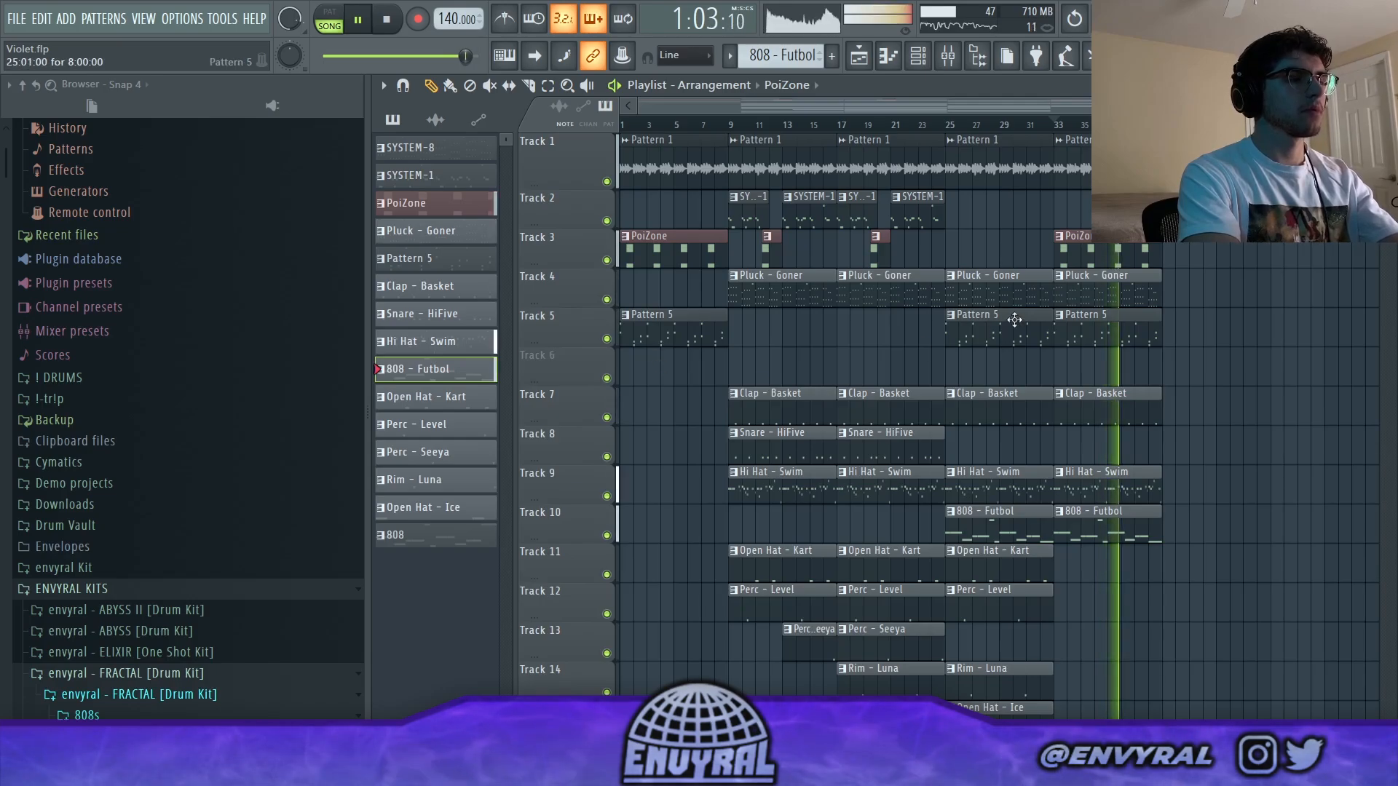
click(1120, 335)
drag(1197, 334, 1188, 333)
Place copies of the Pattern 1 audio clip on Track 1 and the PoiZone clip on Track 3 at bar 41.
click(1125, 167)
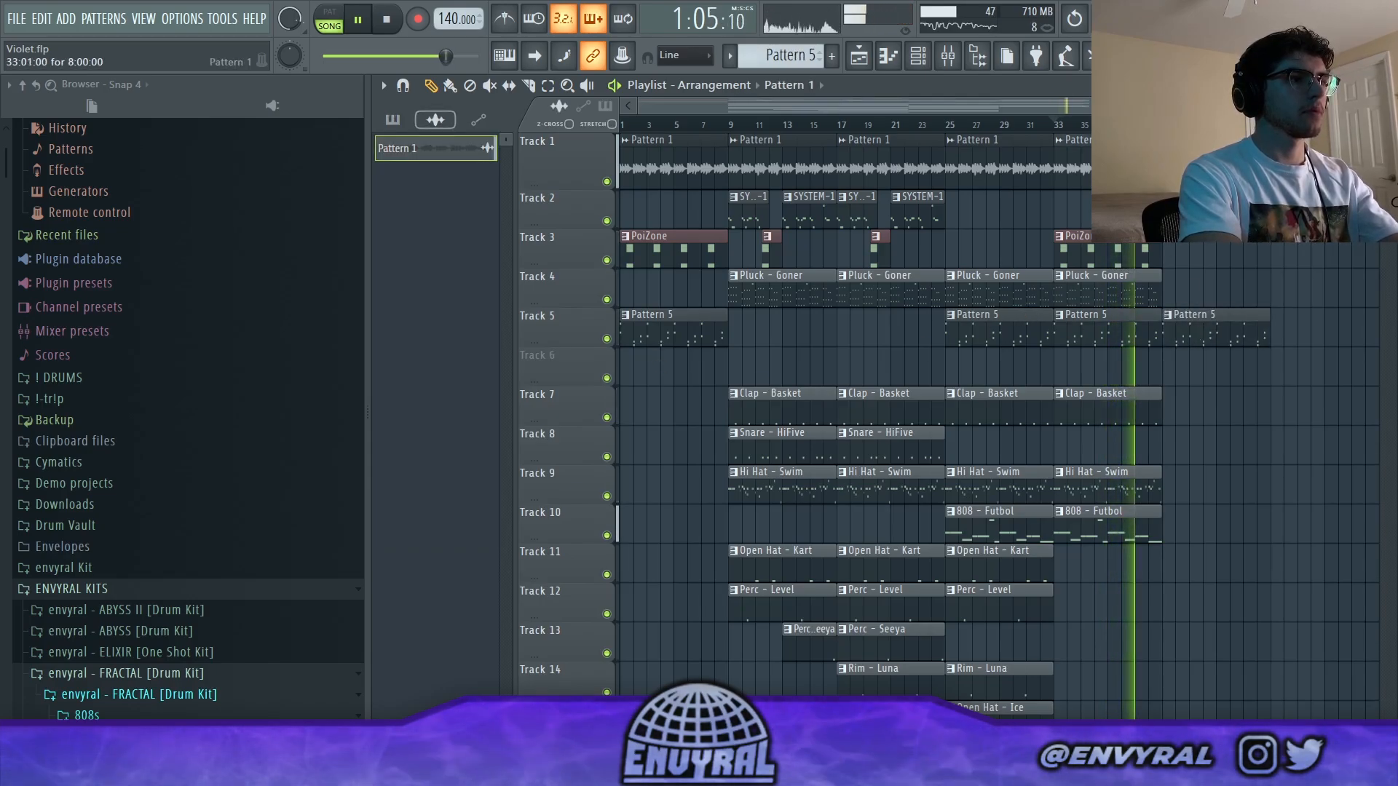
click(1194, 167)
click(1127, 255)
click(1196, 260)
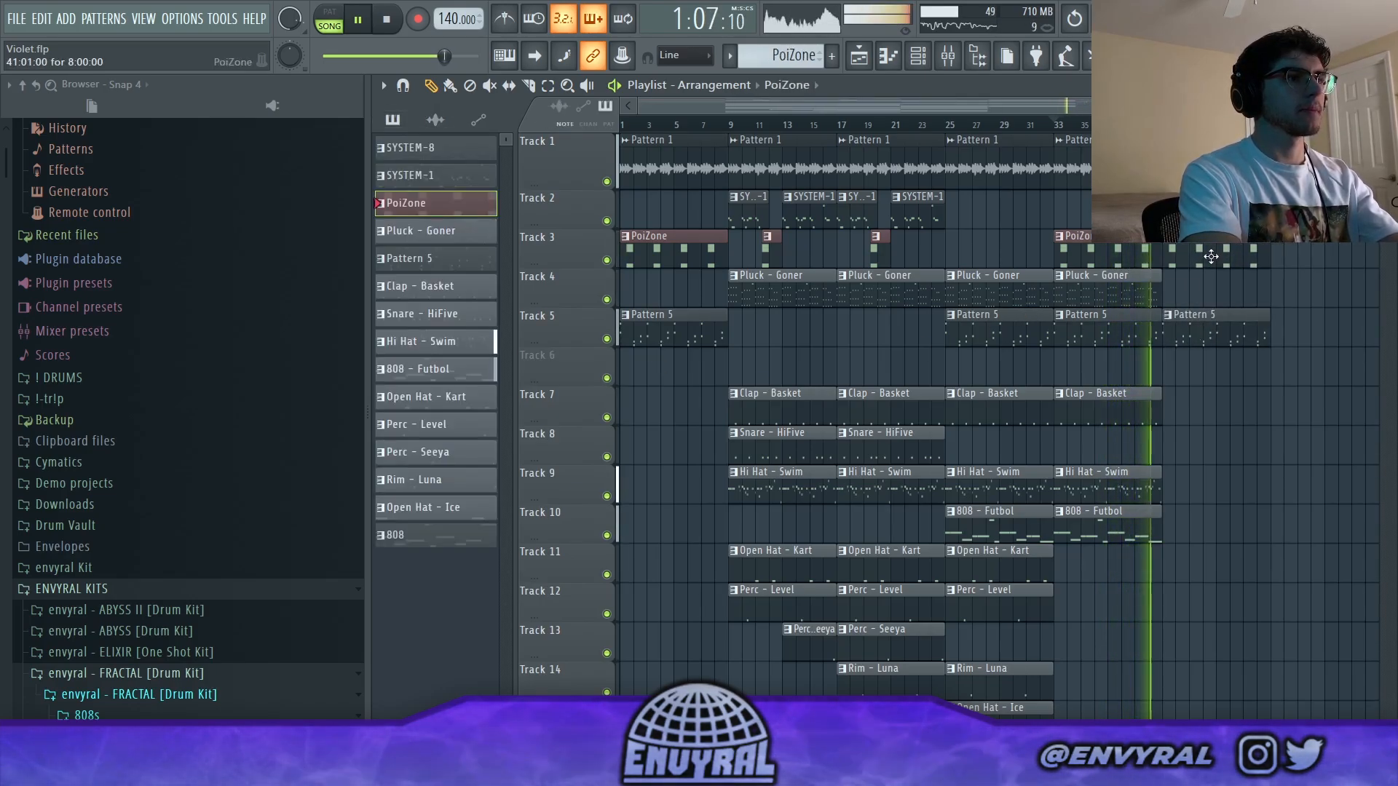